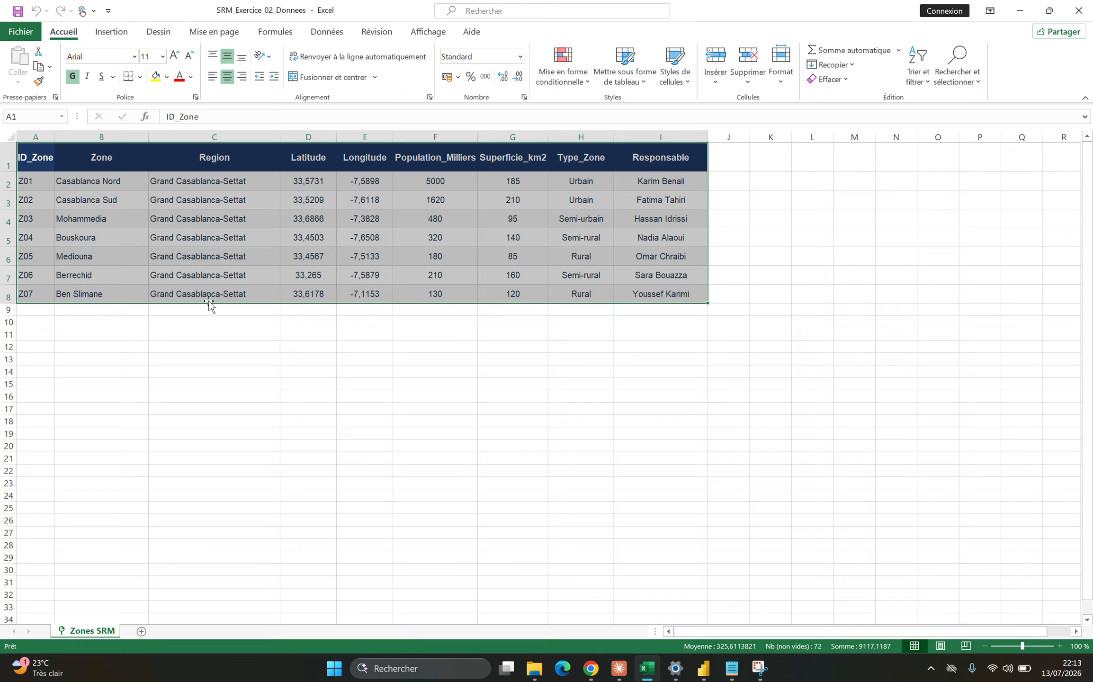
Step: Review the zones listed in the Zone column of the Zones SRM sheet
left_click(242, 327)
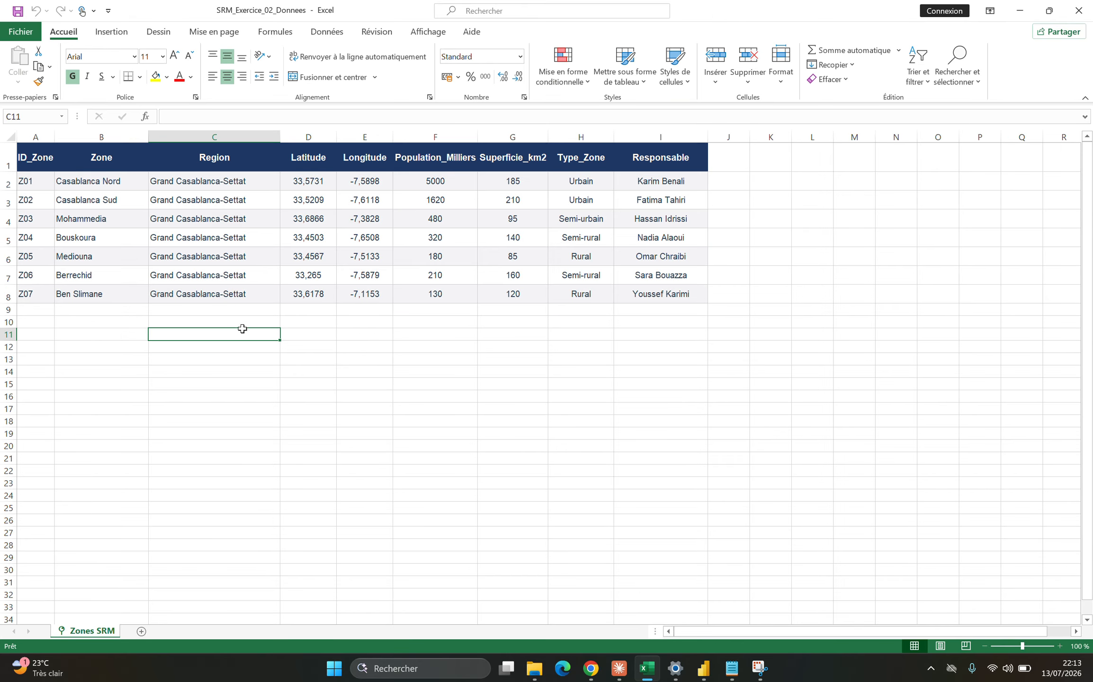
left_click(71, 179)
left_click(72, 202)
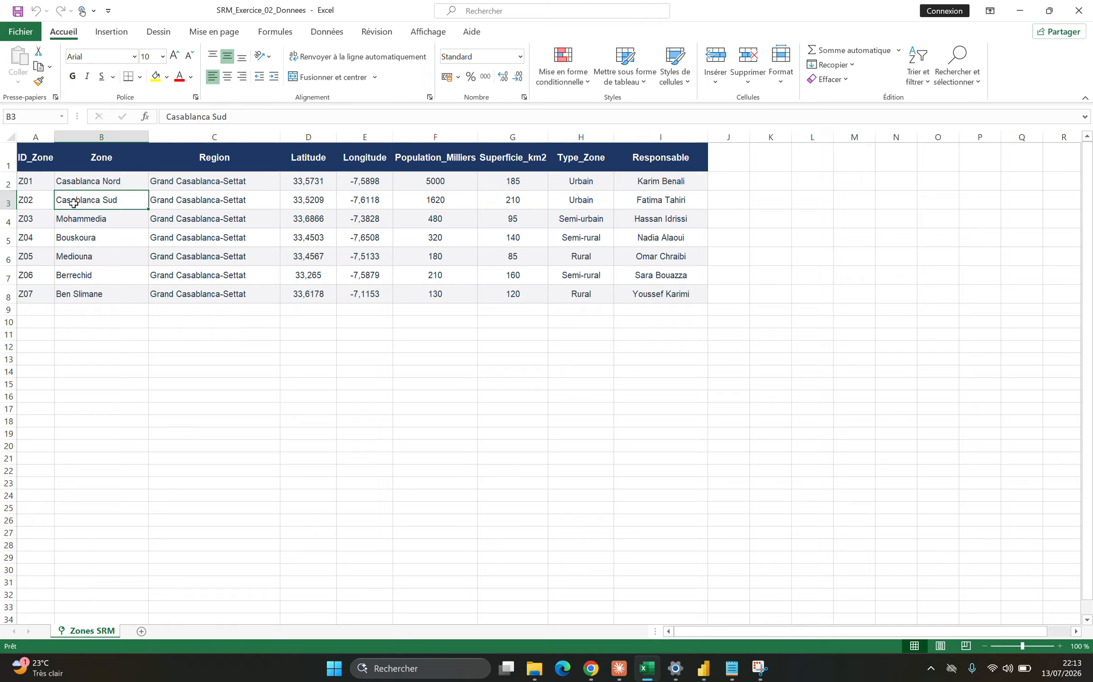
left_click(78, 223)
left_click(88, 258)
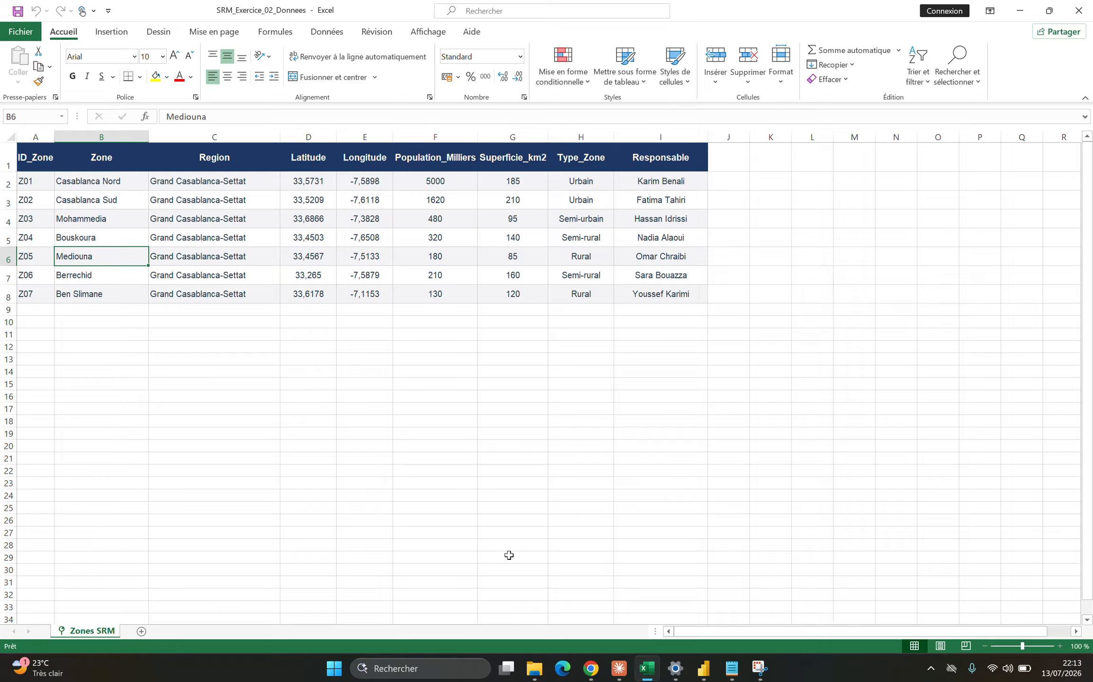
Step: Switch to Notepad, close it, and reopen SRM_Exercice_Avance_Donnees from the Exercice 04 folder in a maximised window
left_click(732, 668)
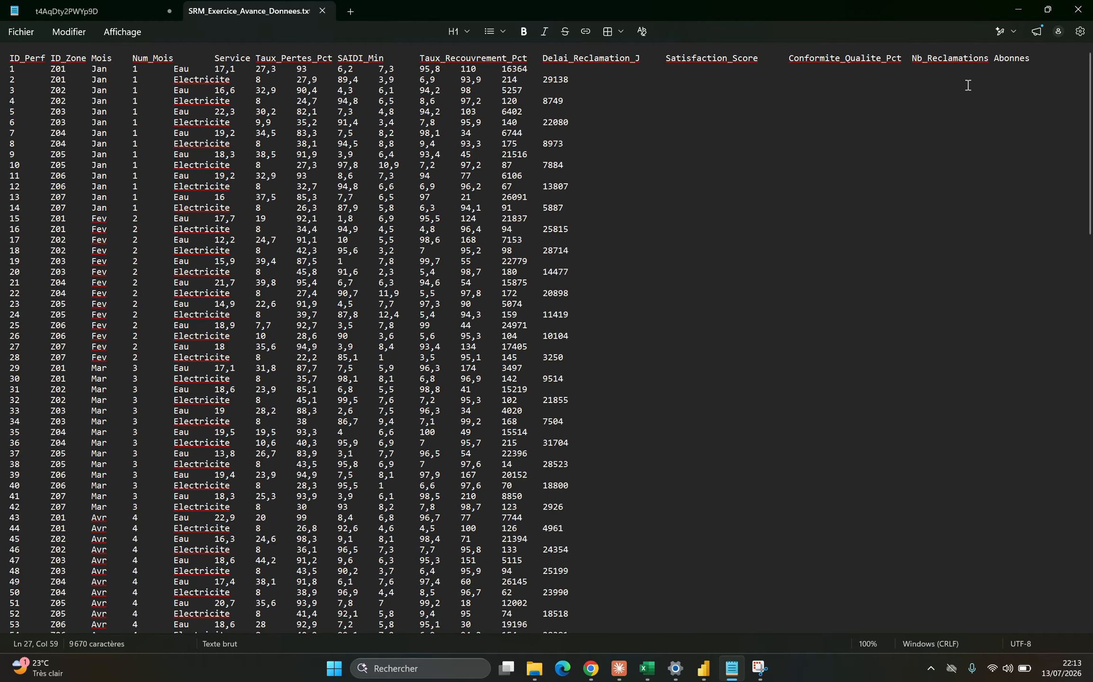
left_click(1078, 9)
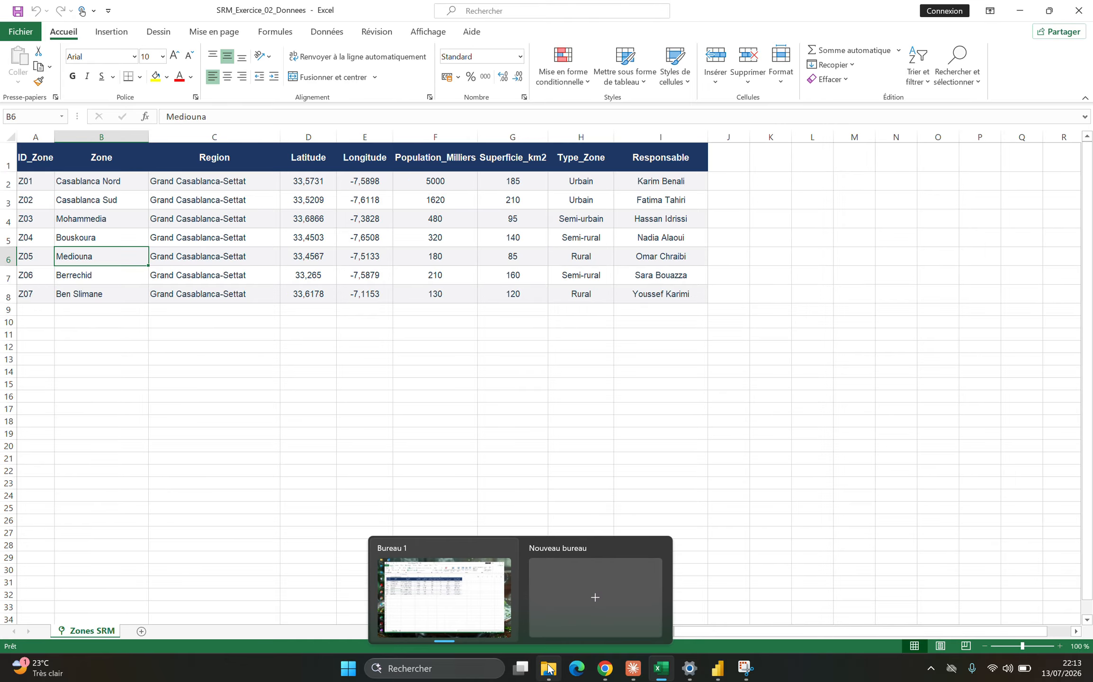
left_click(562, 674)
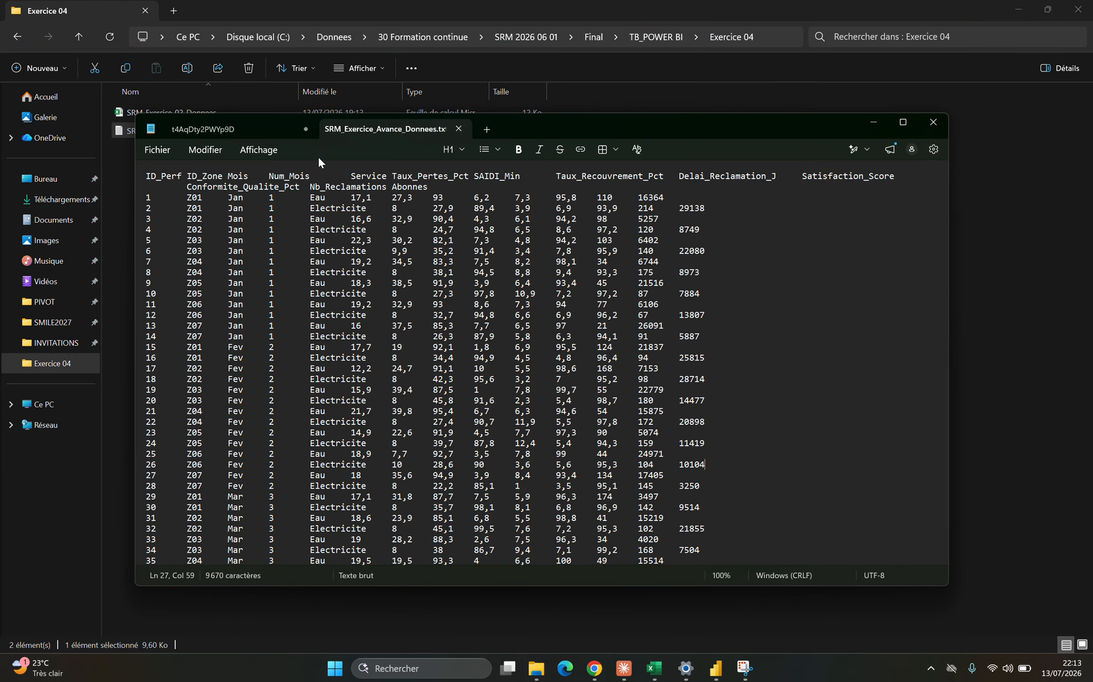
left_click(904, 123)
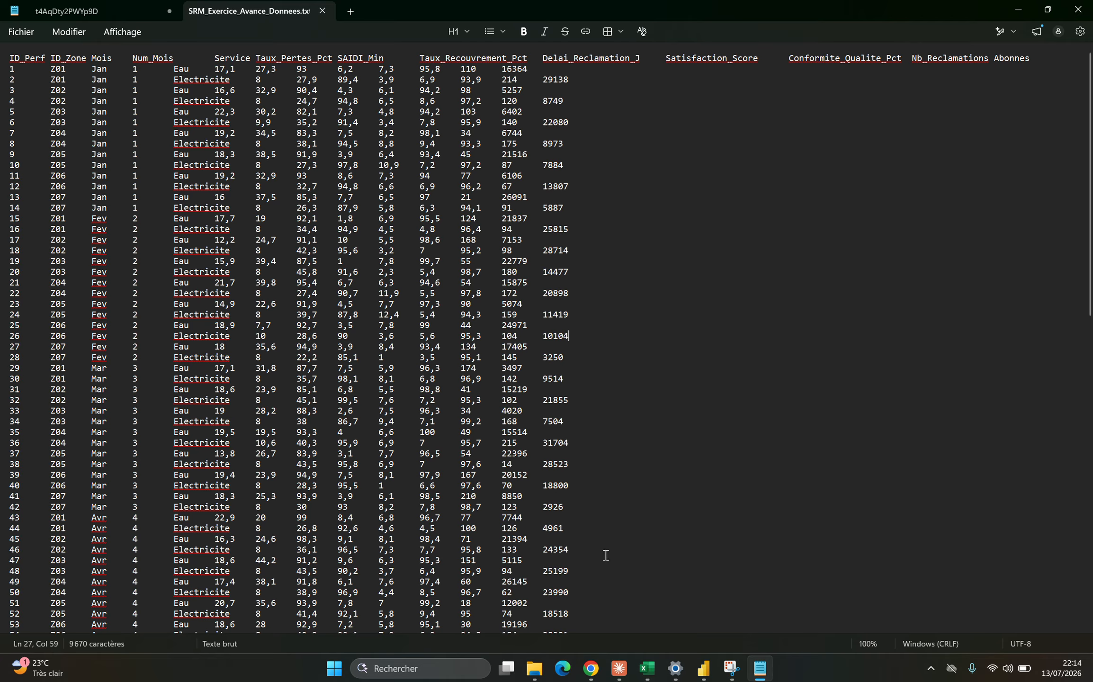
Step: Compare the Excel zones table with the Notepad text file, highlighting the first record's ID_Zone code as the shared key
left_click(650, 677)
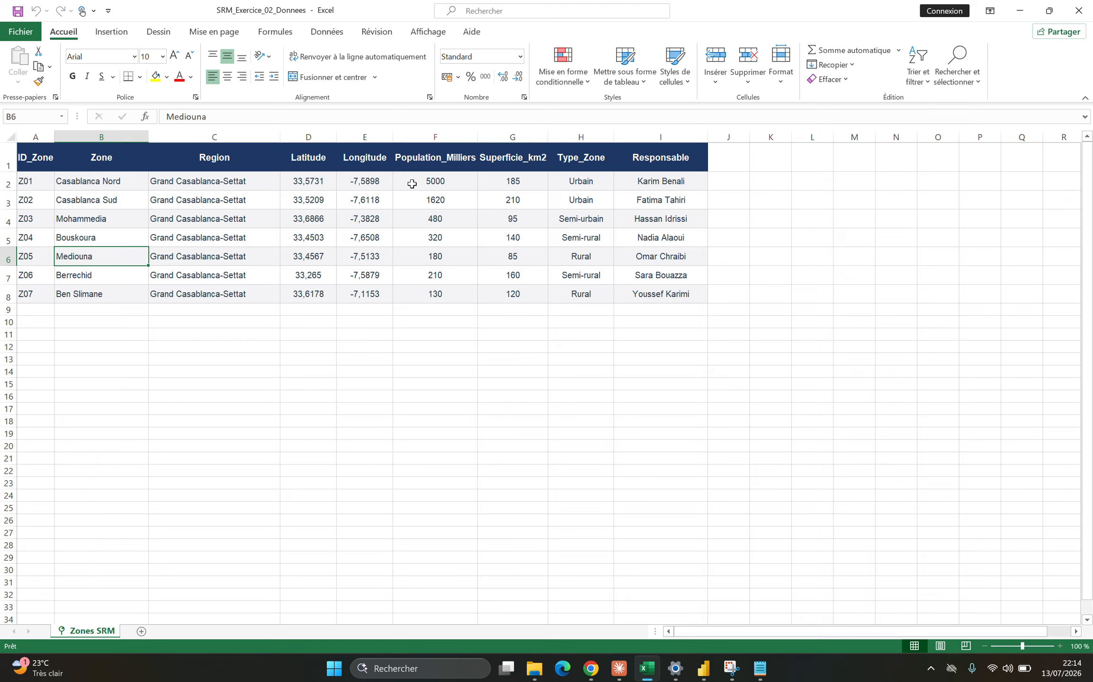
left_click(459, 384)
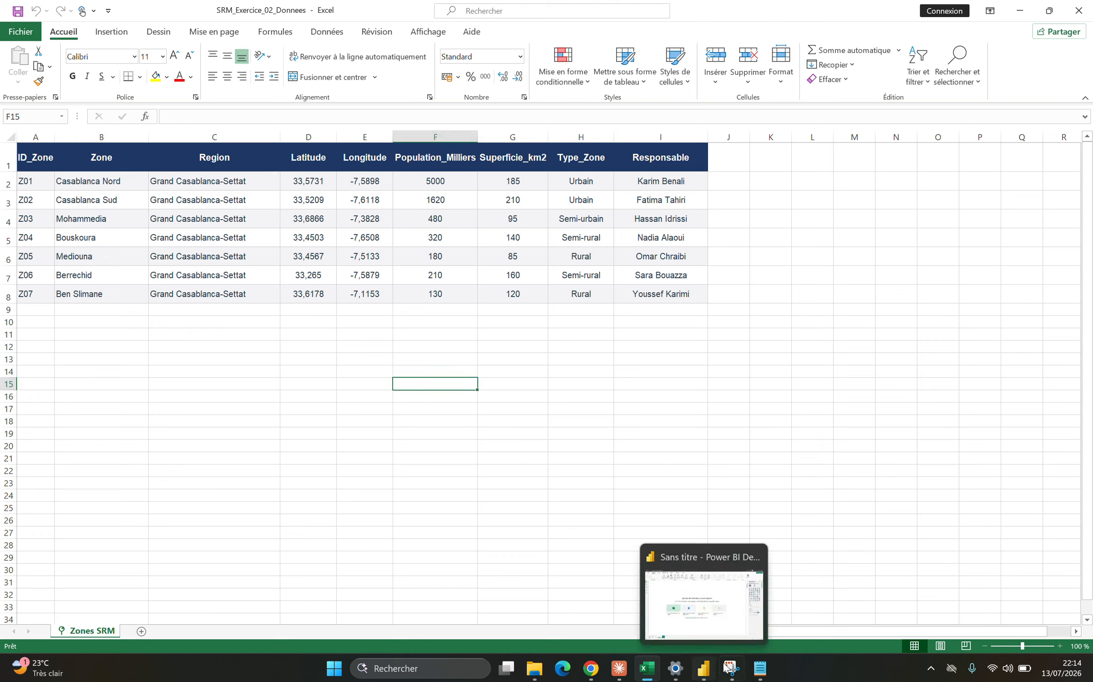
left_click(760, 669)
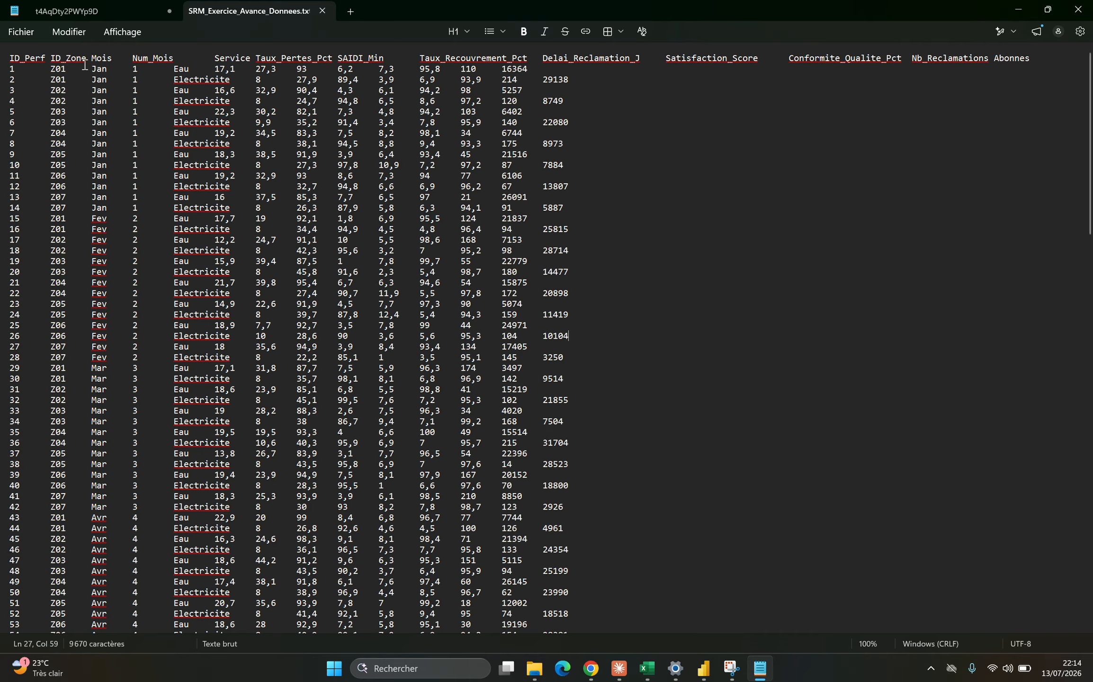
double_click(67, 69)
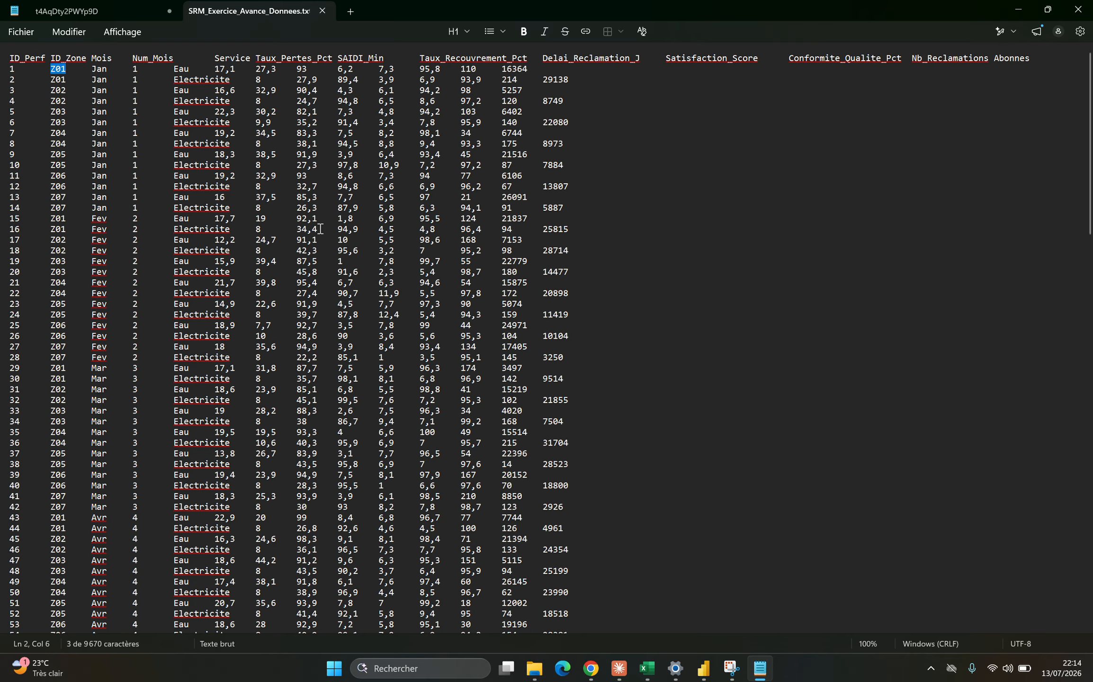
left_click(647, 669)
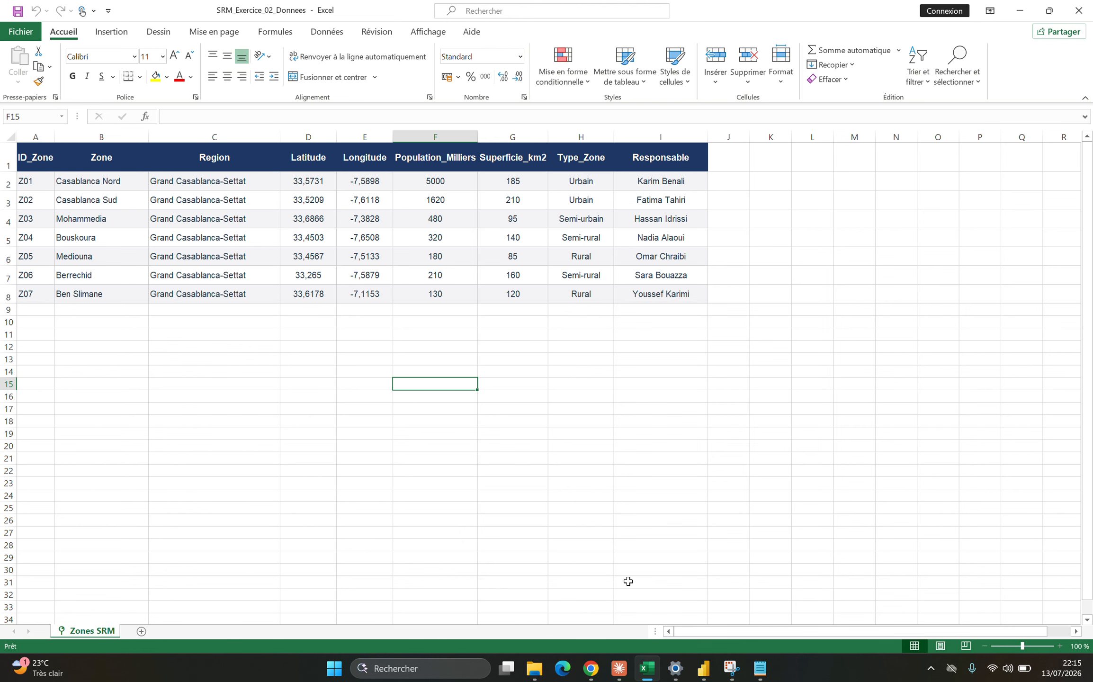
left_click(642, 668)
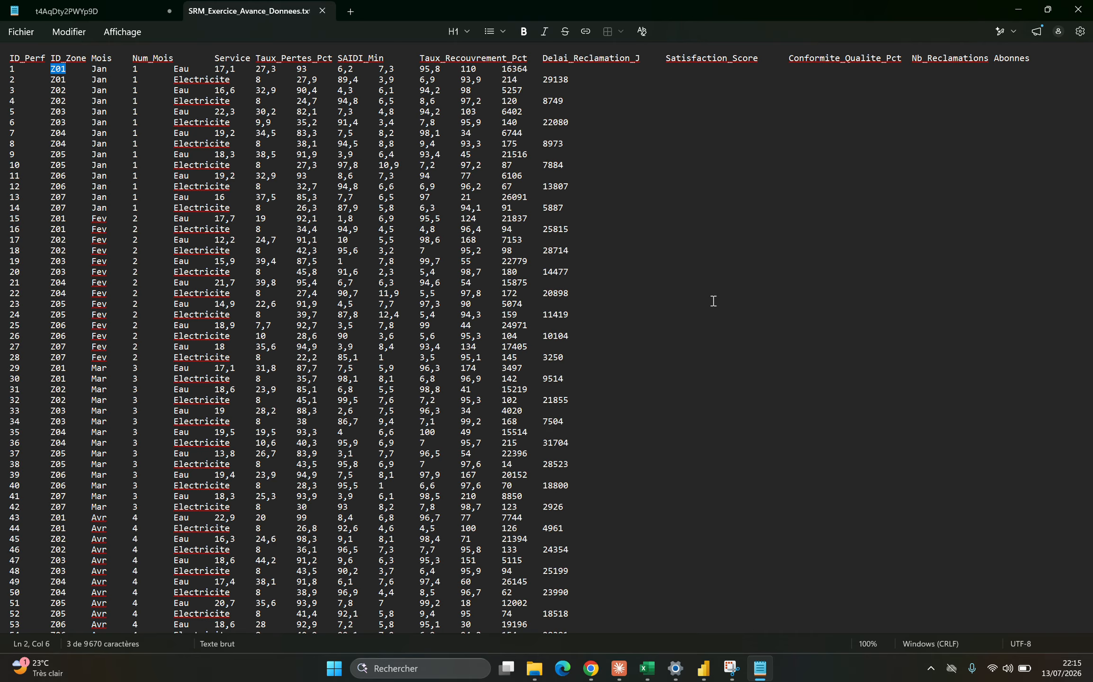
Step: Switch to Power BI Desktop, expand the Filters pane, and look through the empty table and model views
left_click(705, 669)
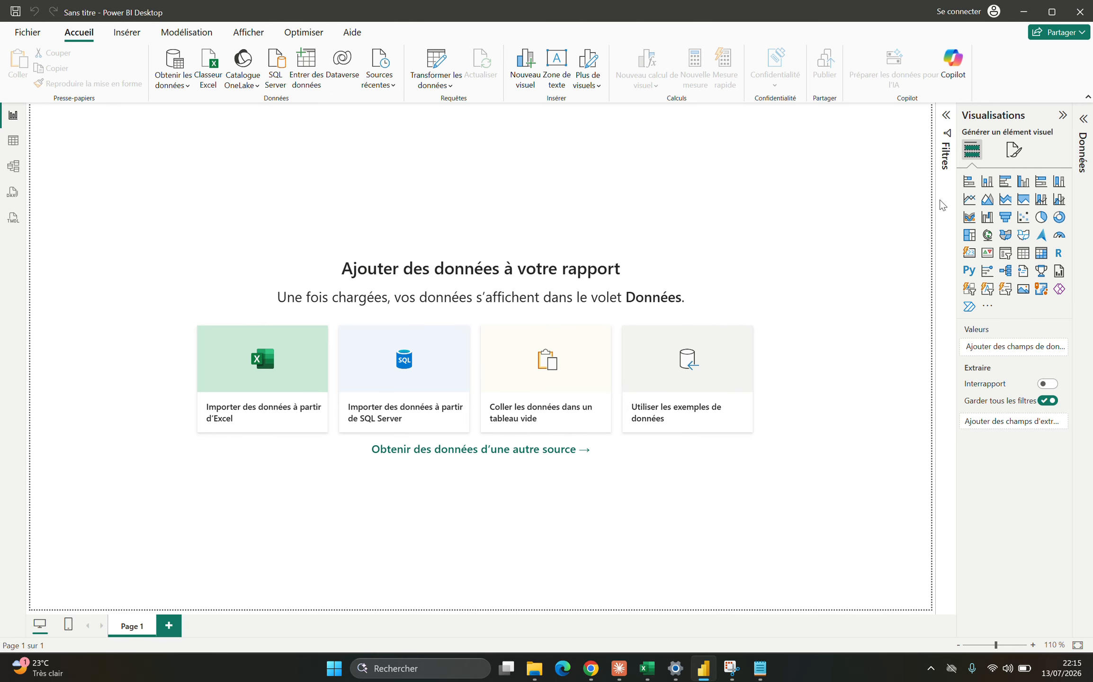
left_click(946, 115)
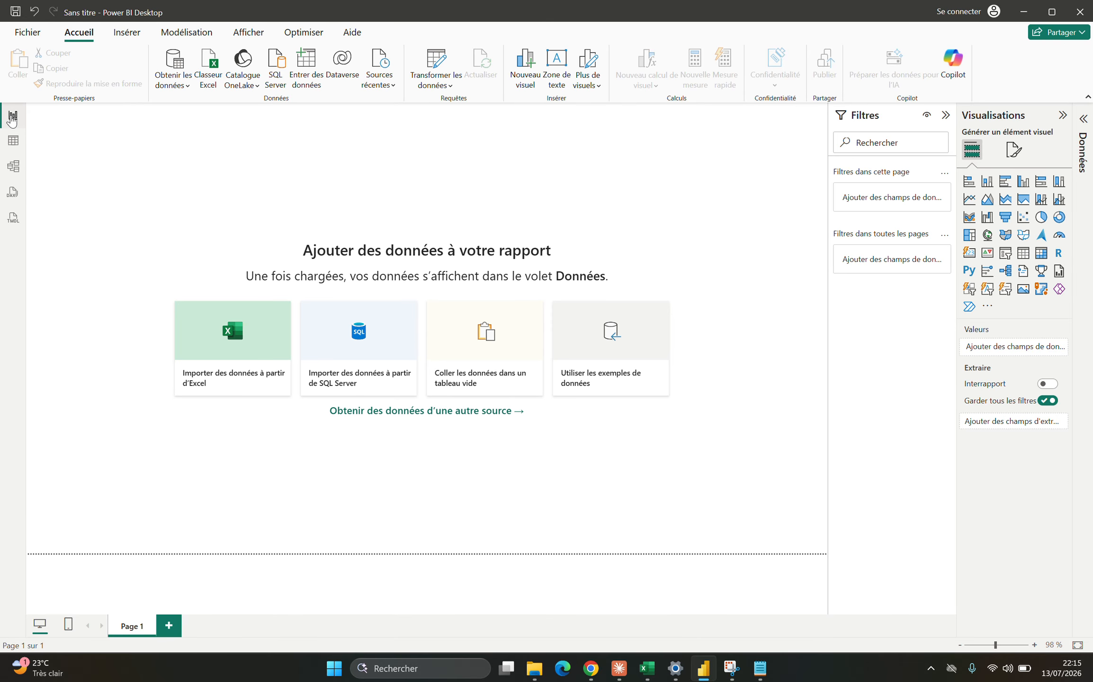
left_click(13, 140)
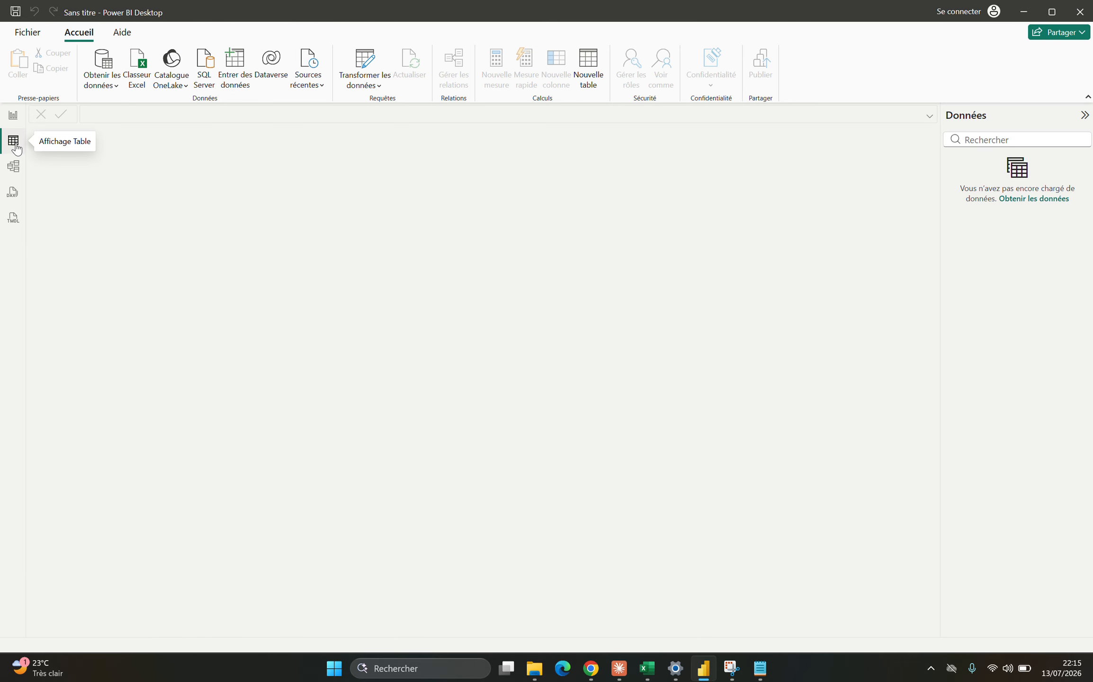
left_click(15, 166)
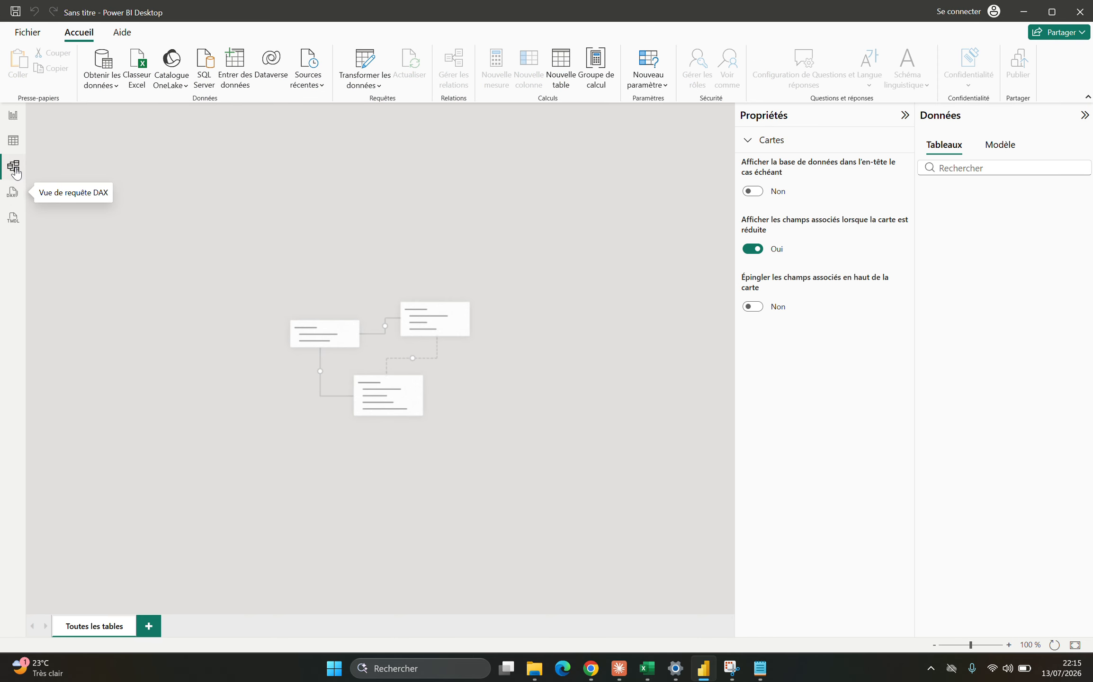
left_click(14, 141)
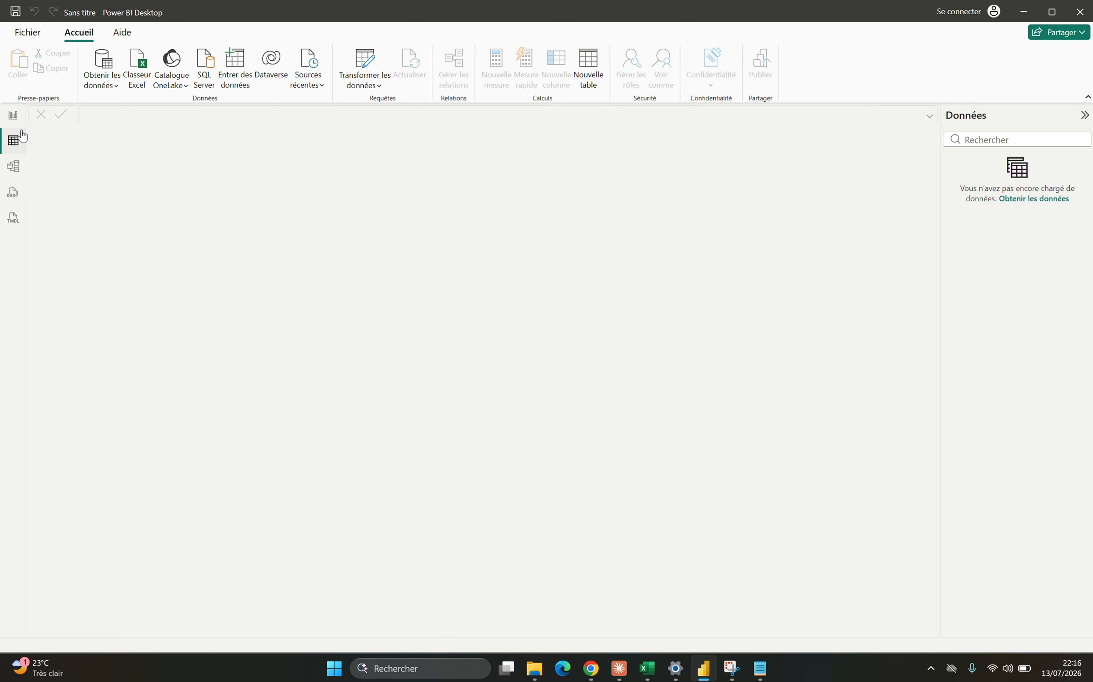
left_click(14, 169)
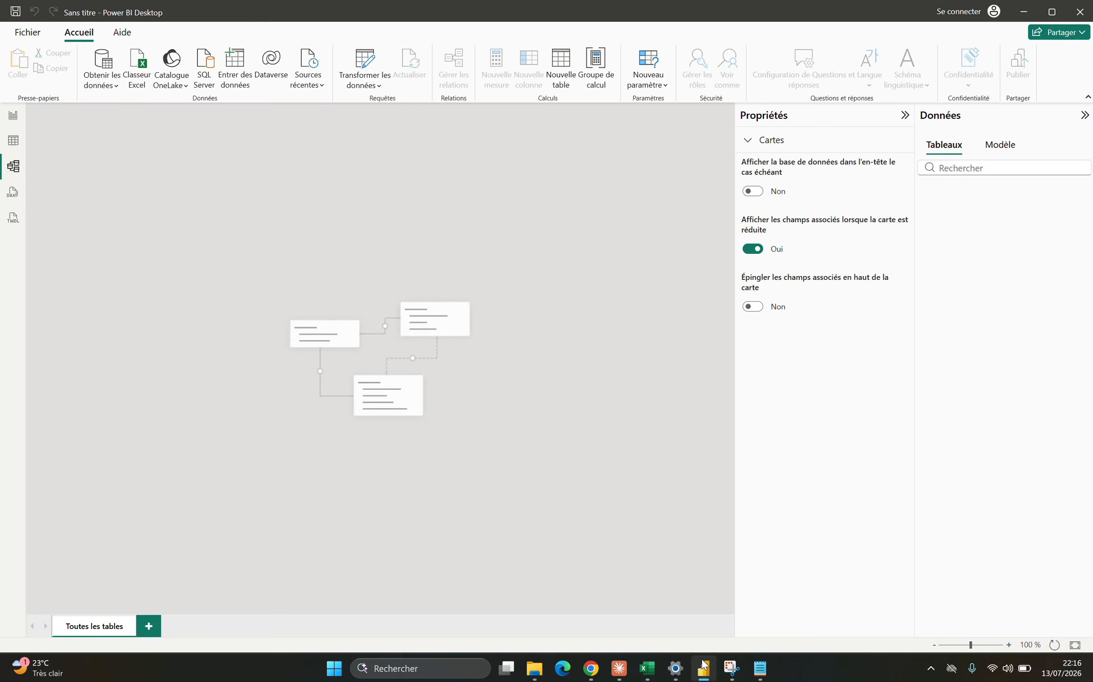
Step: Highlight the ID_Zone codes in A2:A8 of the Excel workbook and check them against the text file's ID_Zone column
left_click(647, 669)
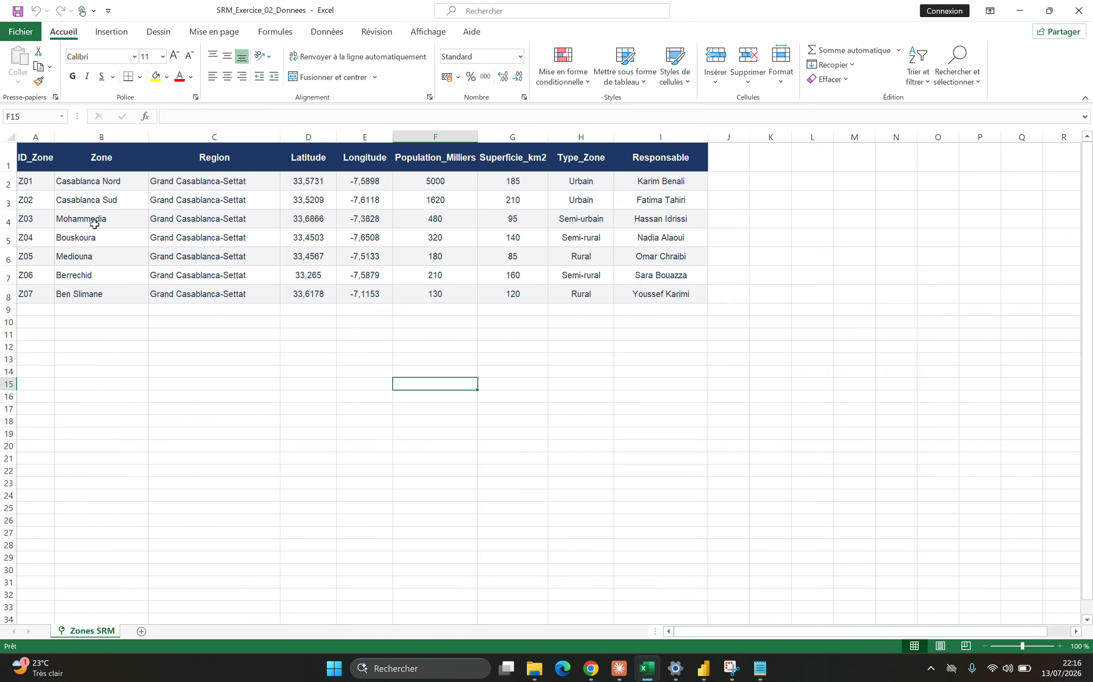
left_click_drag(19, 177, 26, 292)
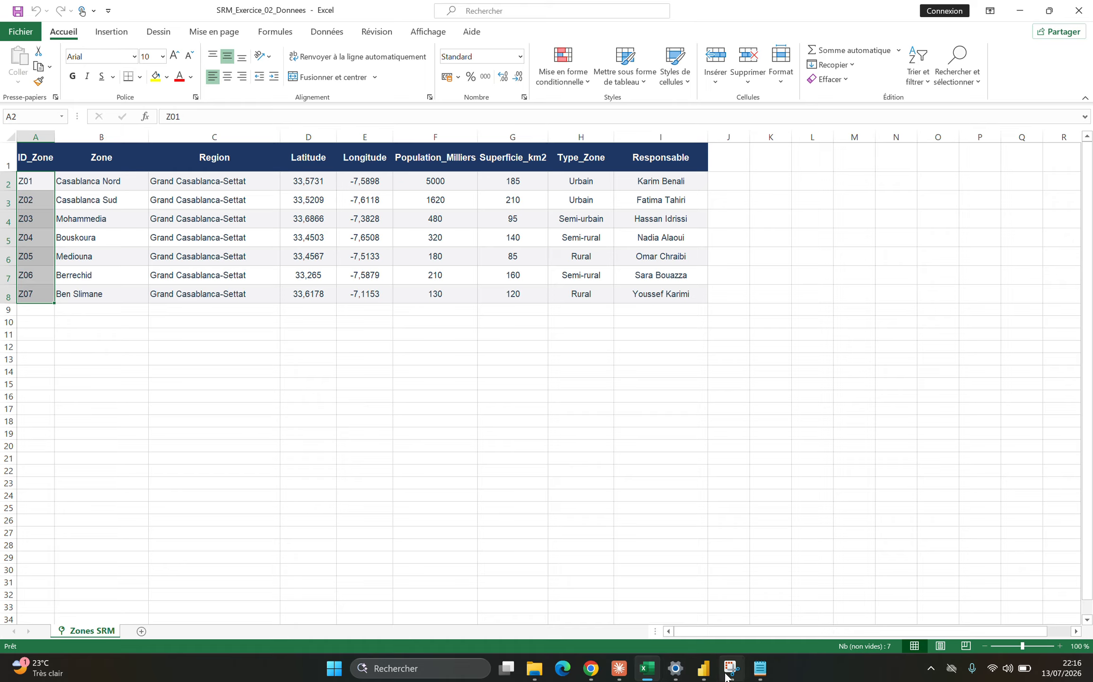
left_click(757, 668)
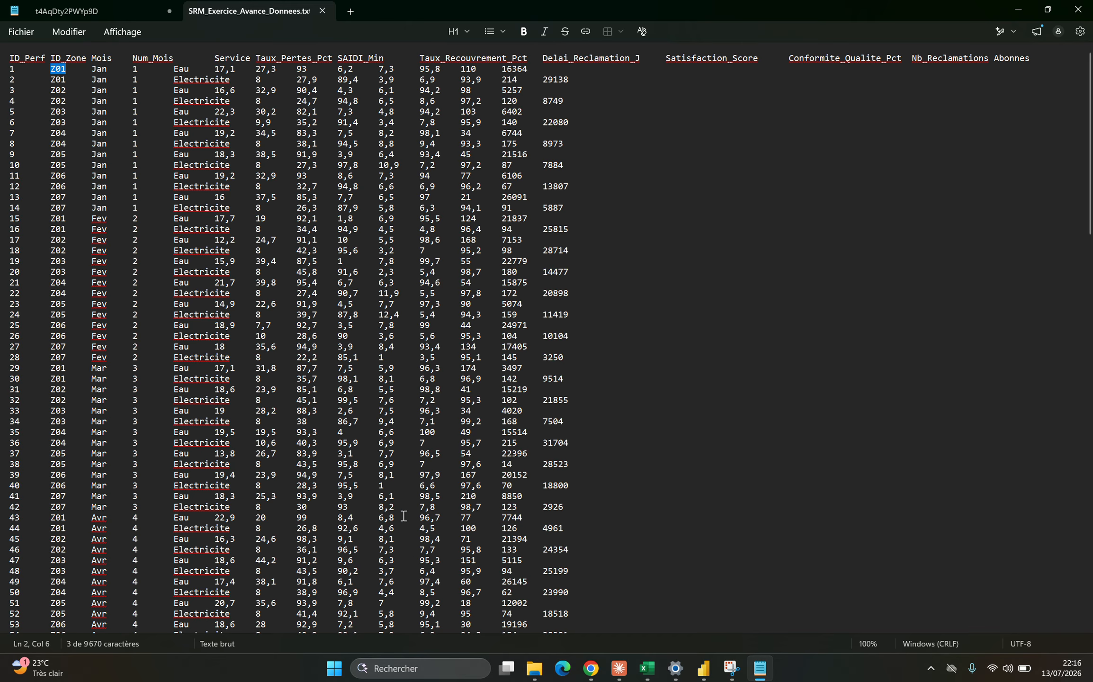
Step: Return to Power BI's report view and choose SRM_Exercice_Avance_Donnees from the Exercice 04 folder as a Text/CSV data source
left_click(707, 675)
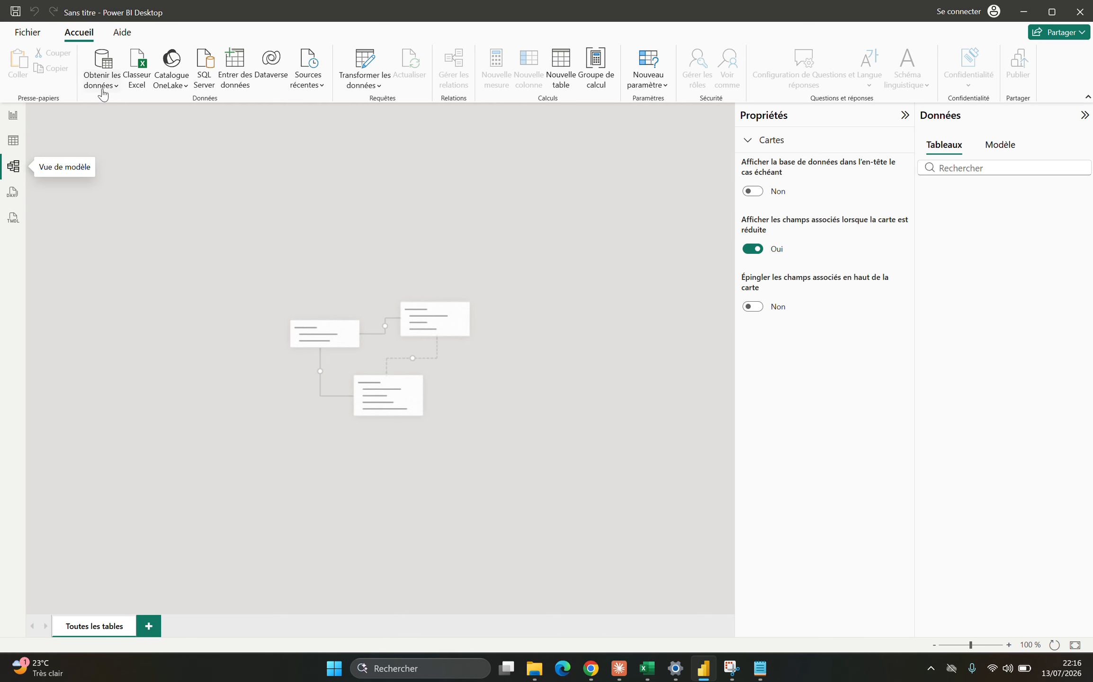
left_click(14, 118)
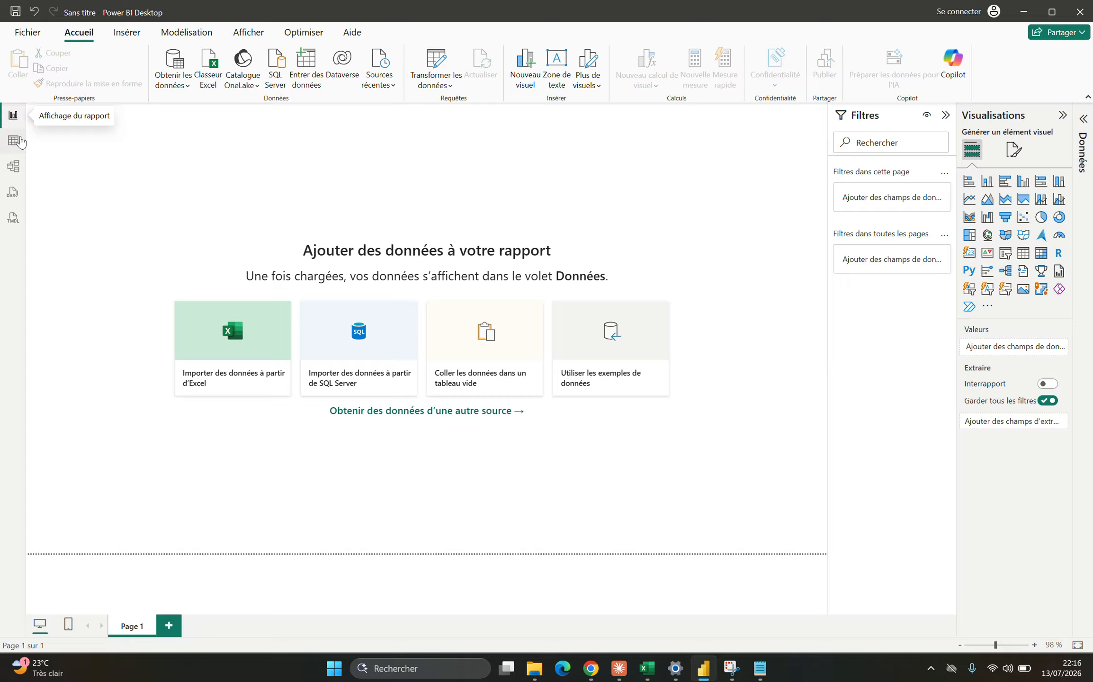
left_click(187, 87)
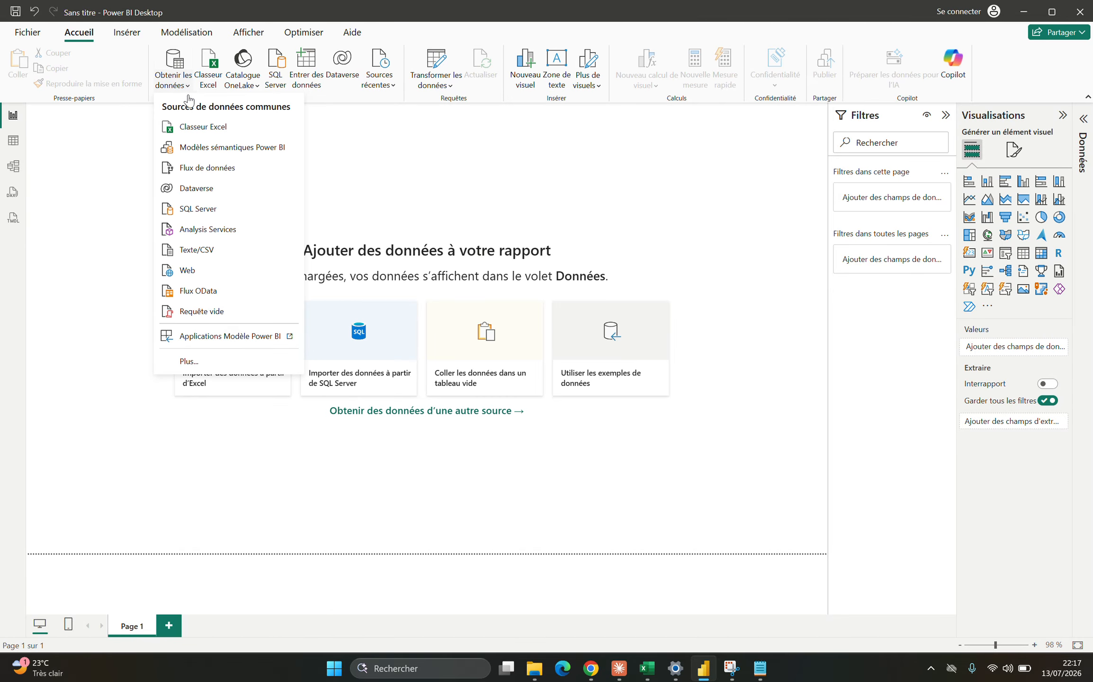
left_click(183, 251)
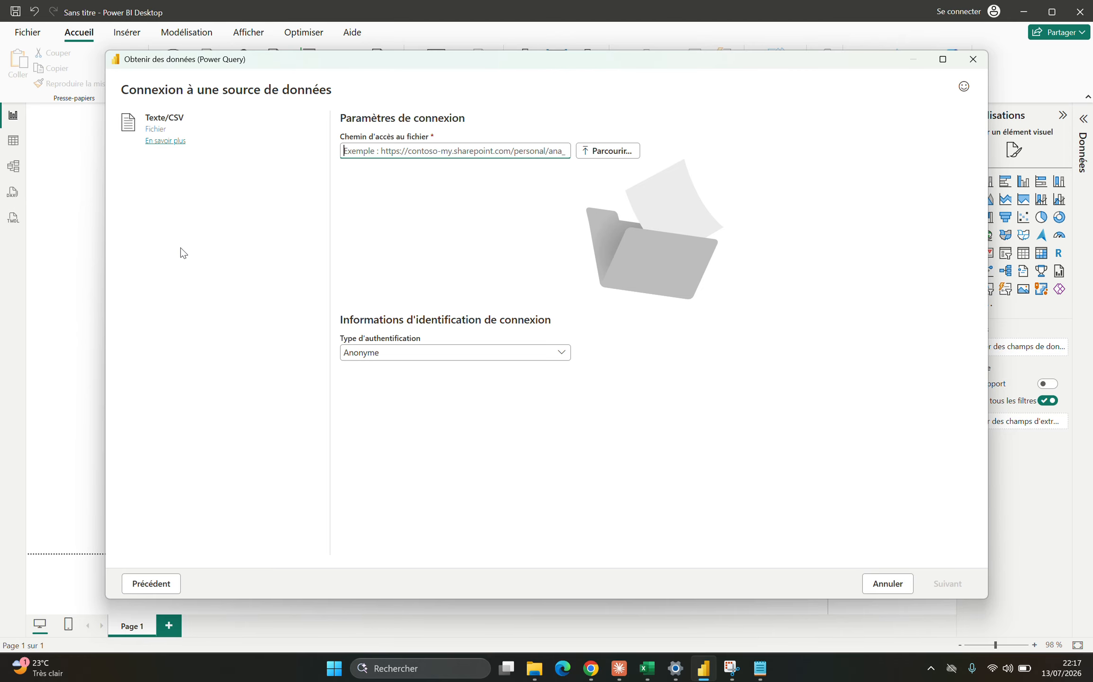
left_click(611, 150)
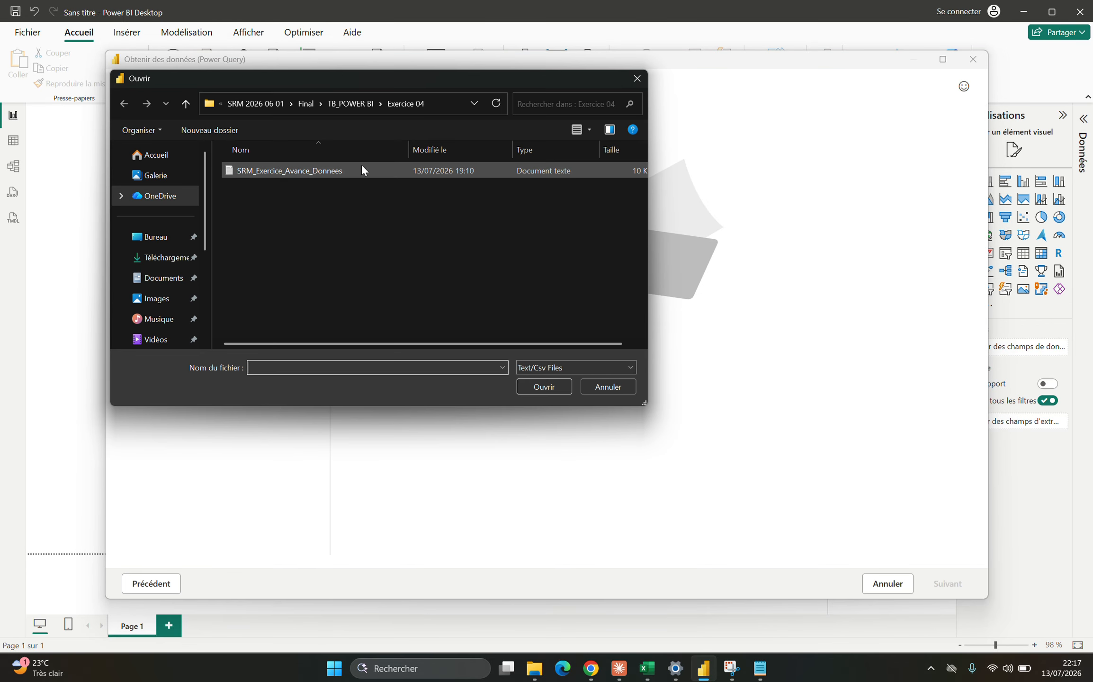
left_click(271, 169)
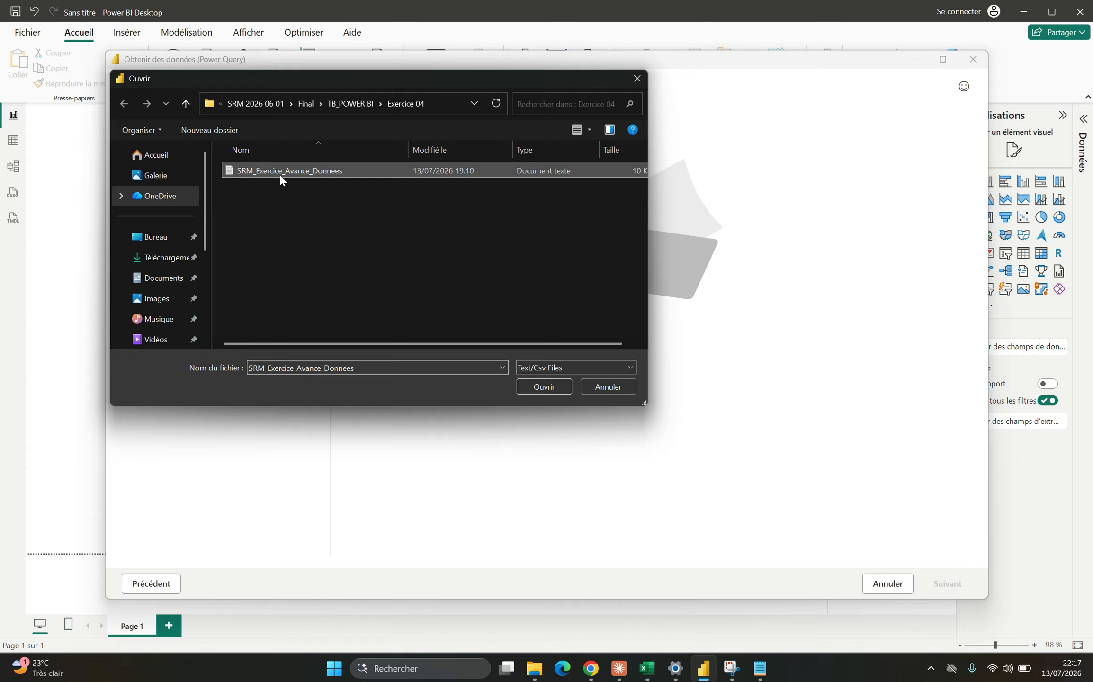
left_click(553, 386)
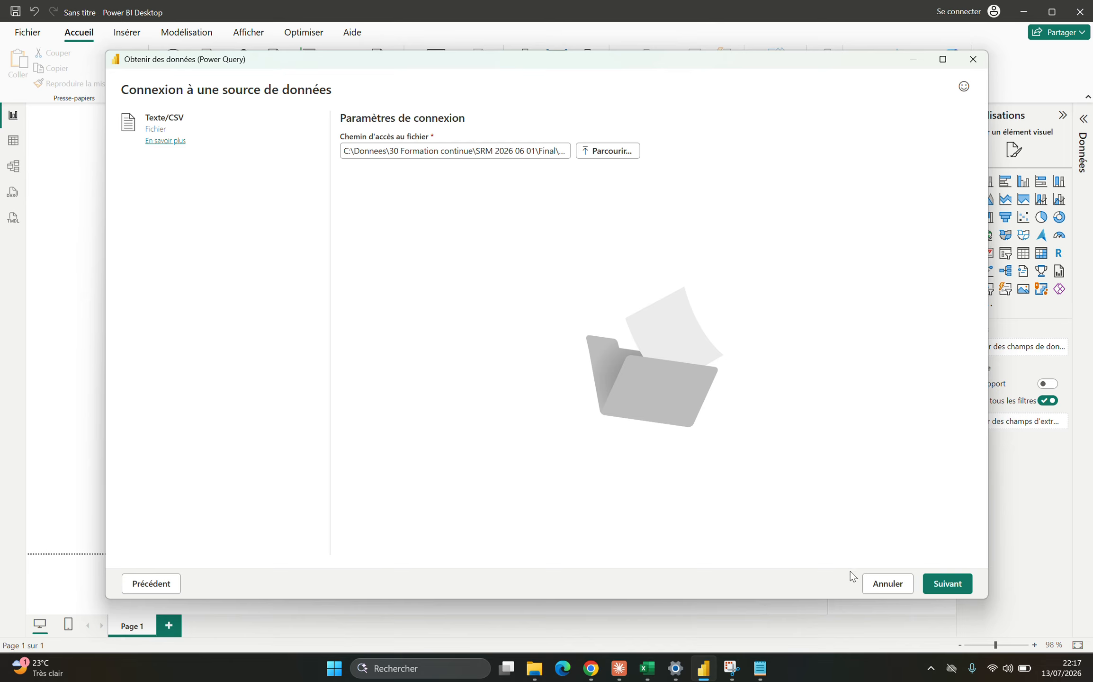
Step: Preview the text file's rows with the Tabulation delimiter and load the table into the report
left_click(945, 583)
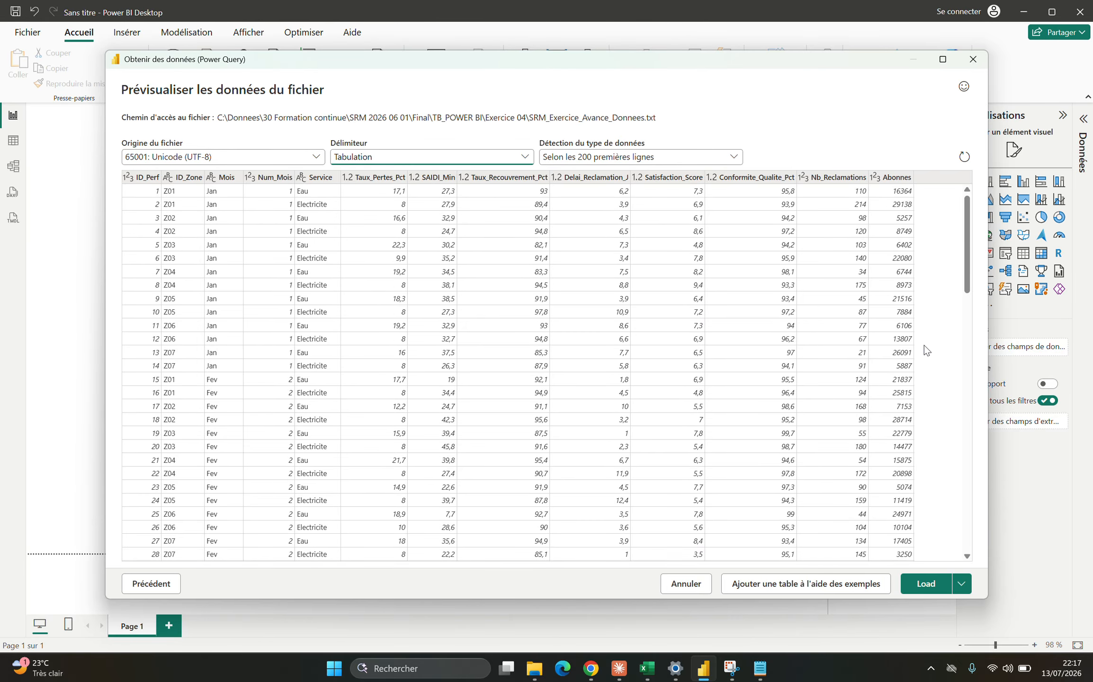
mouse_move(964, 208)
left_mouse_down()
mouse_move(957, 511)
mouse_move(964, 196)
left_mouse_up()
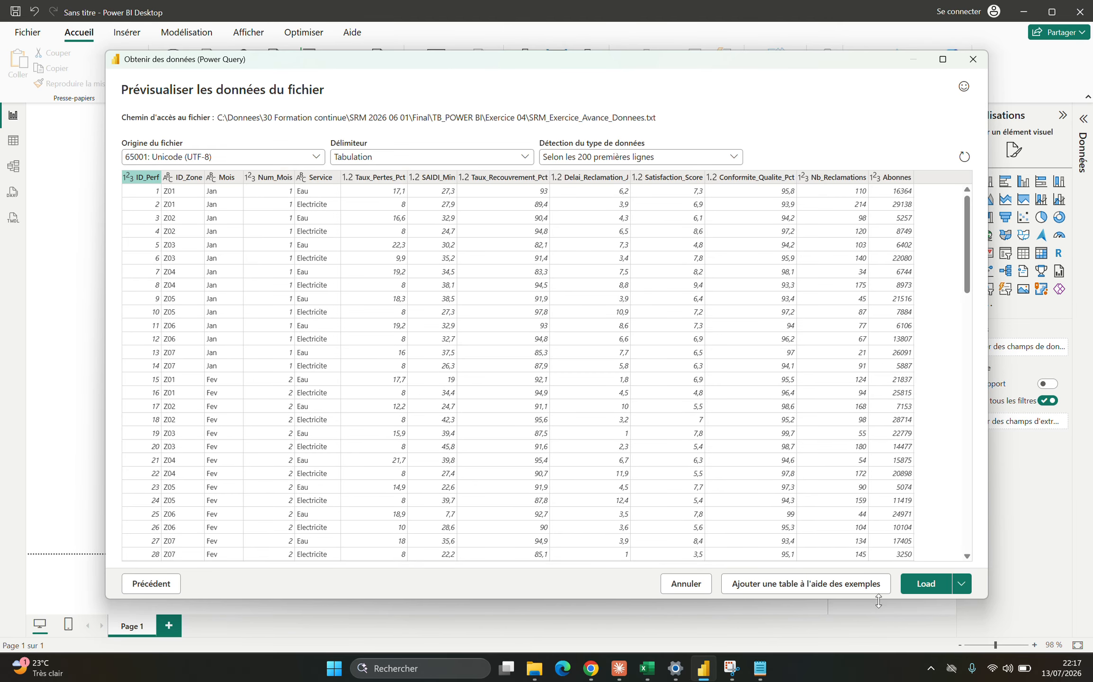
left_click(928, 584)
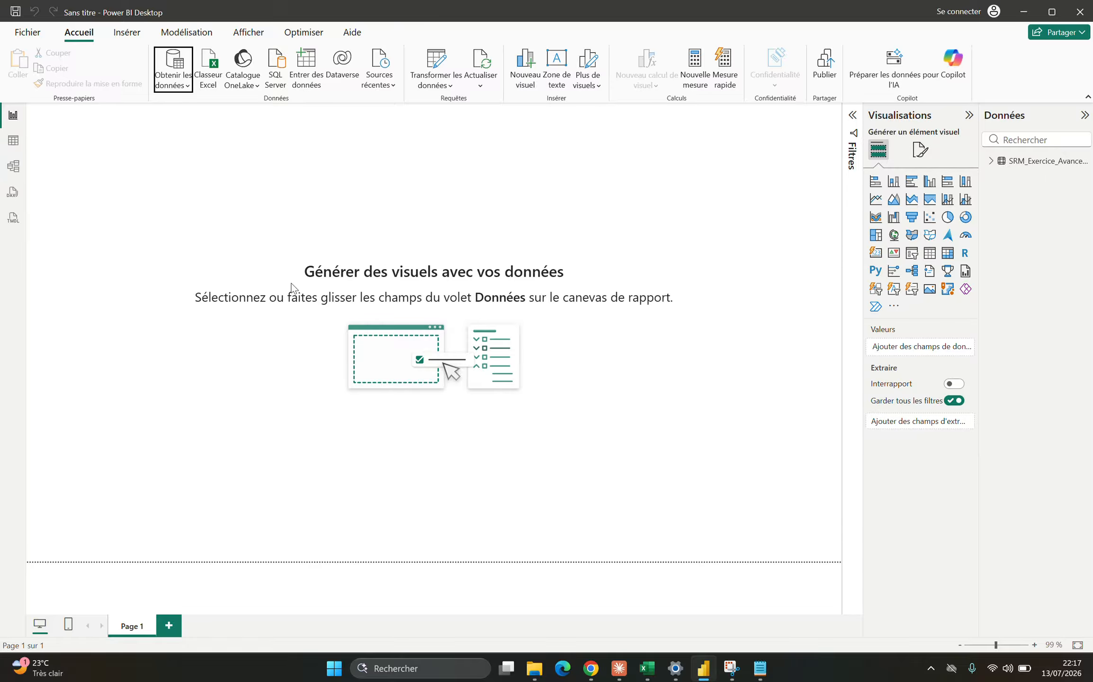
Step: Import the Zones SRM sheet from the Excel workbook SRM_Exercice_02_Donnees in the Exercice 04 folder into the report
left_click(207, 74)
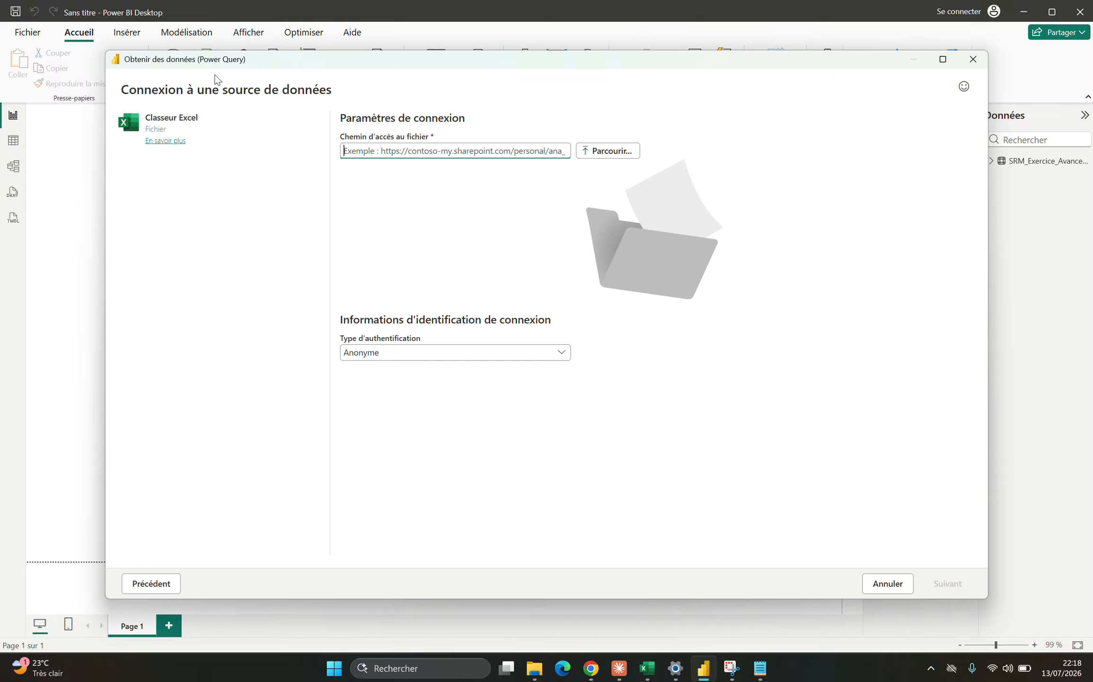
left_click(627, 150)
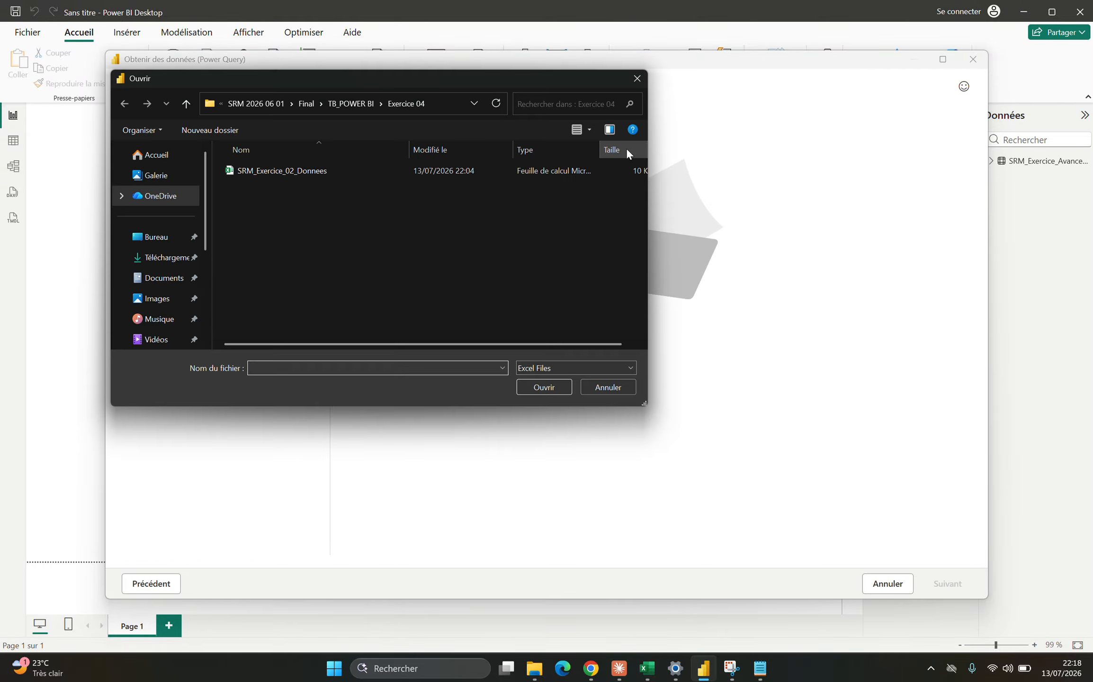
left_click(293, 171)
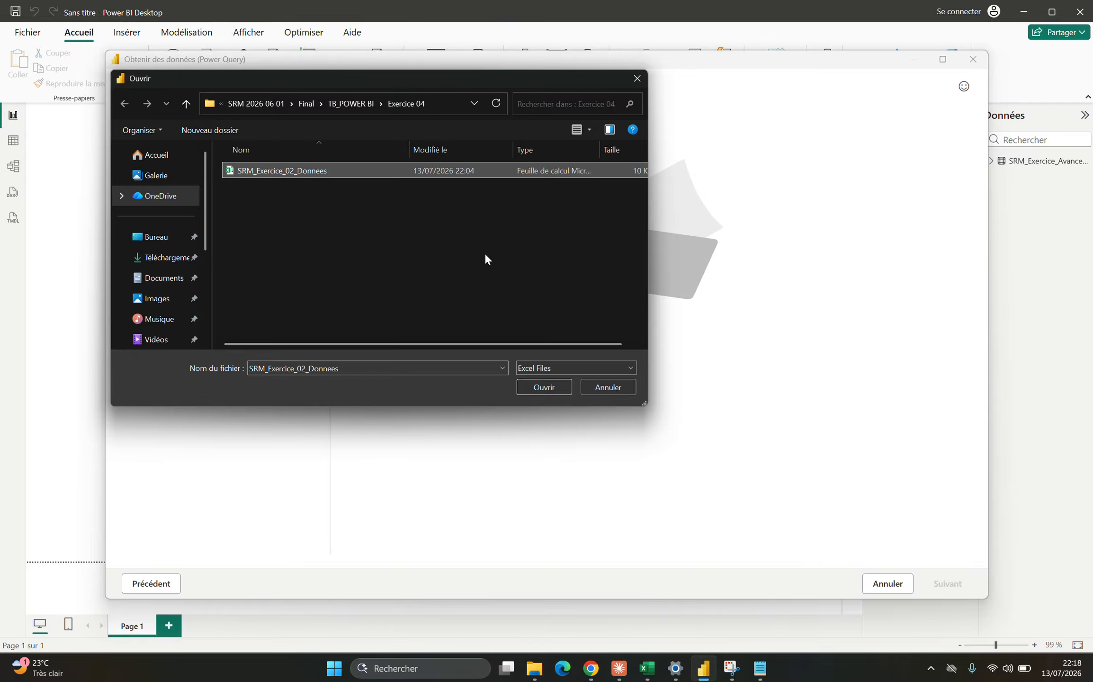
left_click(535, 386)
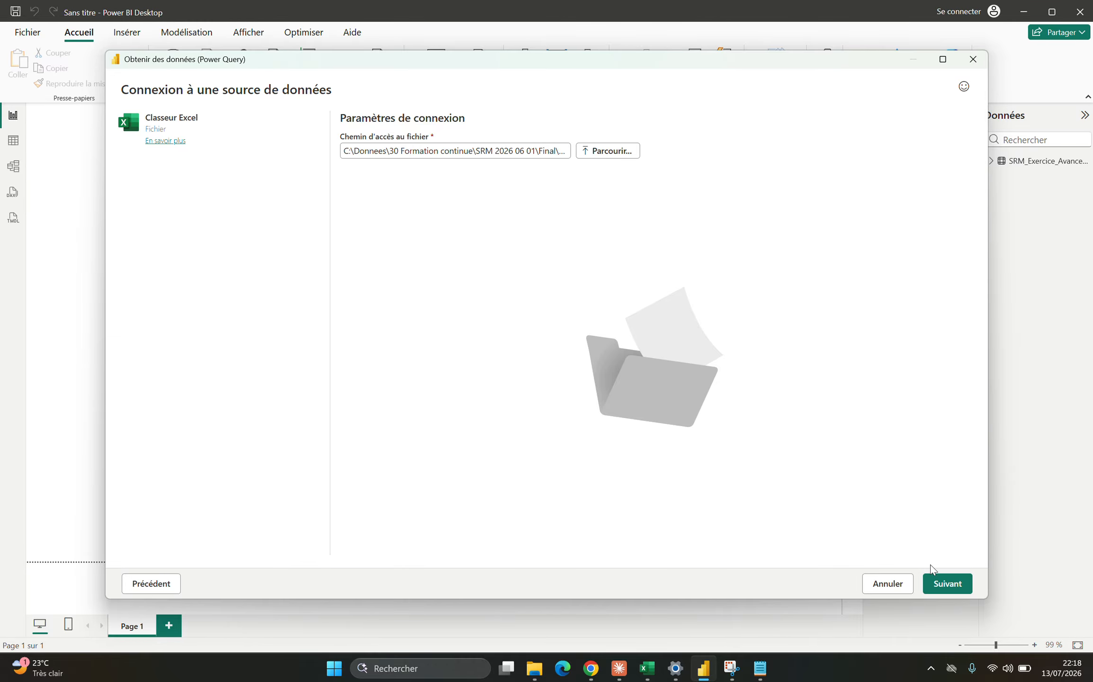
left_click(952, 586)
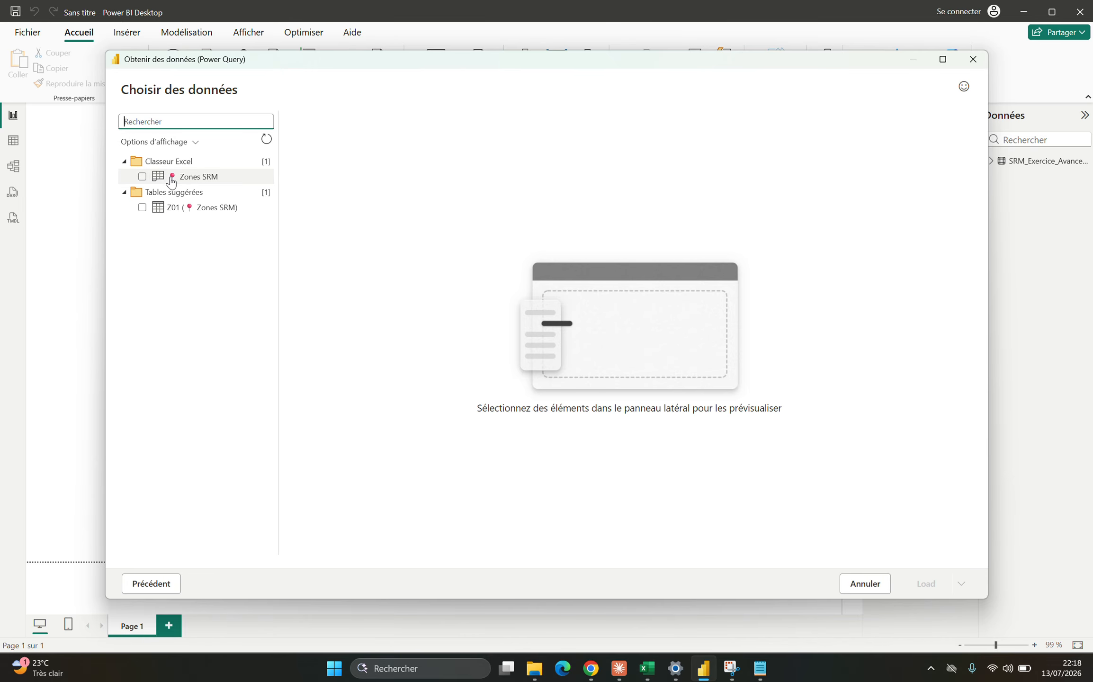
left_click(142, 178)
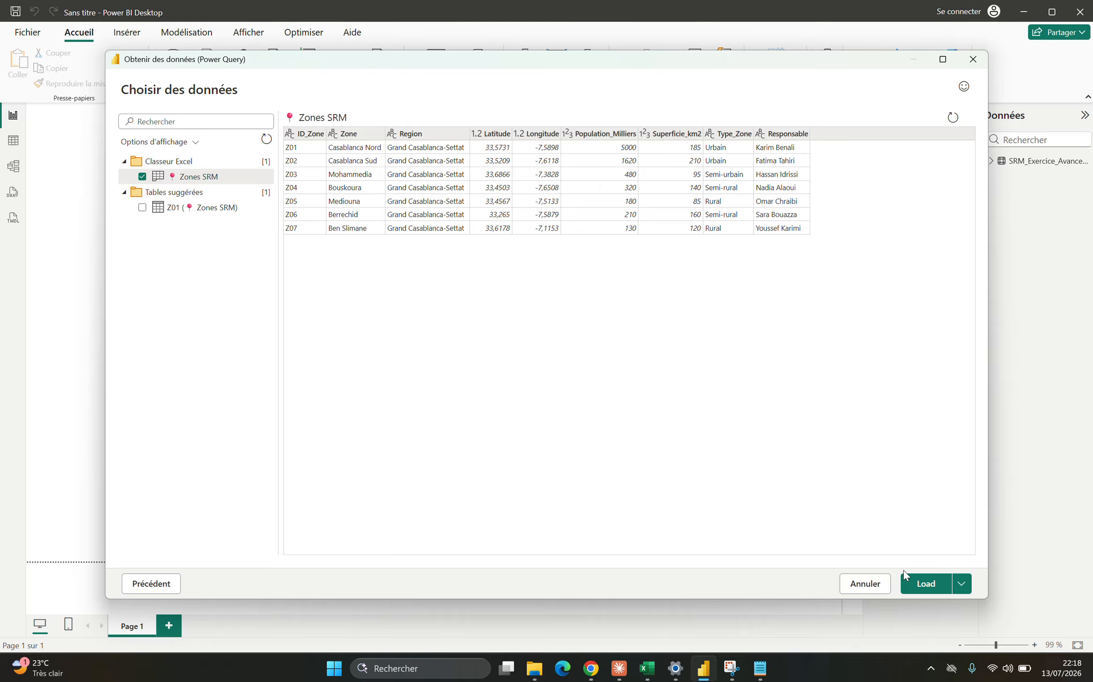
left_click(928, 585)
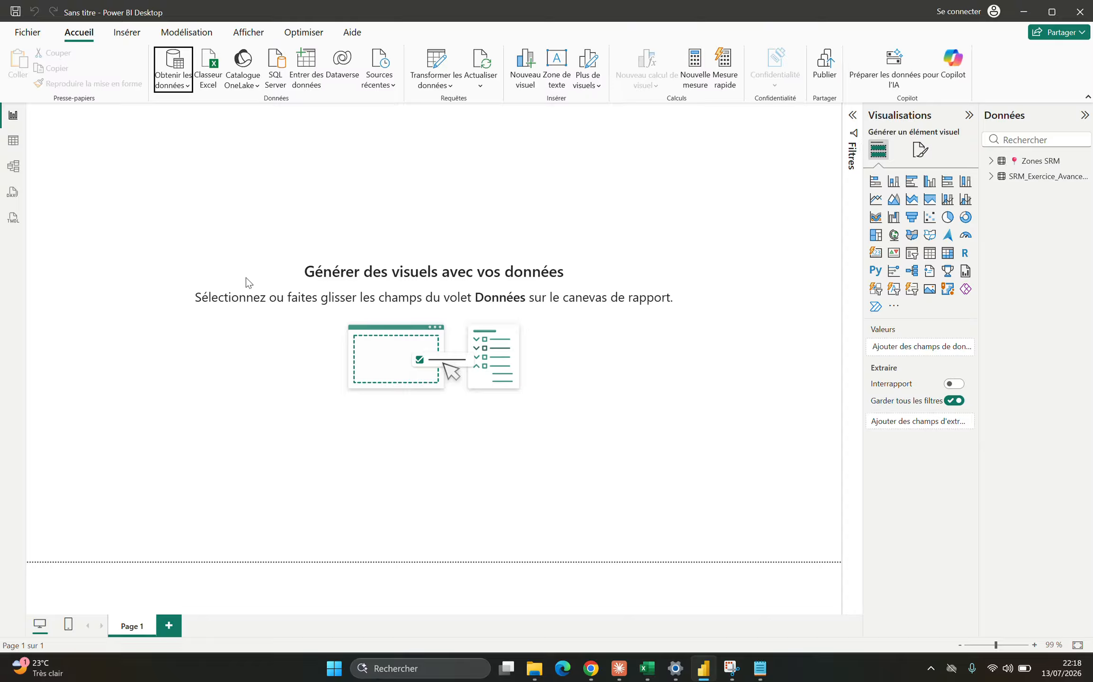
Step: In the model view, move the Zones SRM table away from SRM_Exercice_Avance_Donnees and lengthen the latter's card to show all its fields
left_click(17, 171)
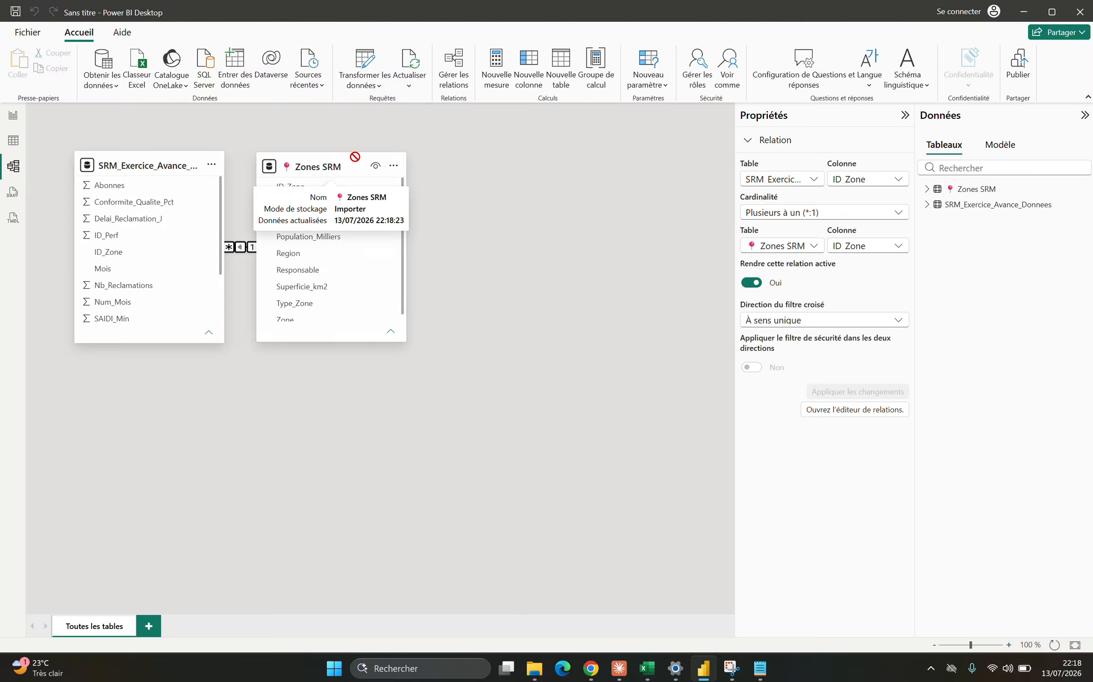
left_click_drag(355, 159, 609, 202)
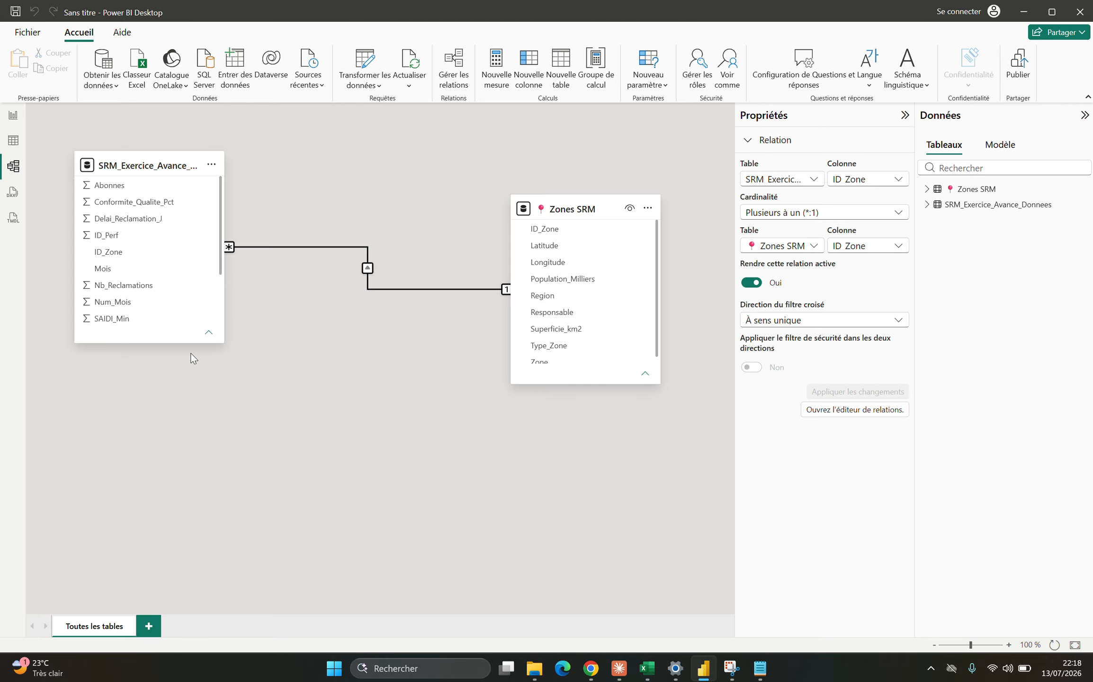
left_click_drag(188, 341, 212, 462)
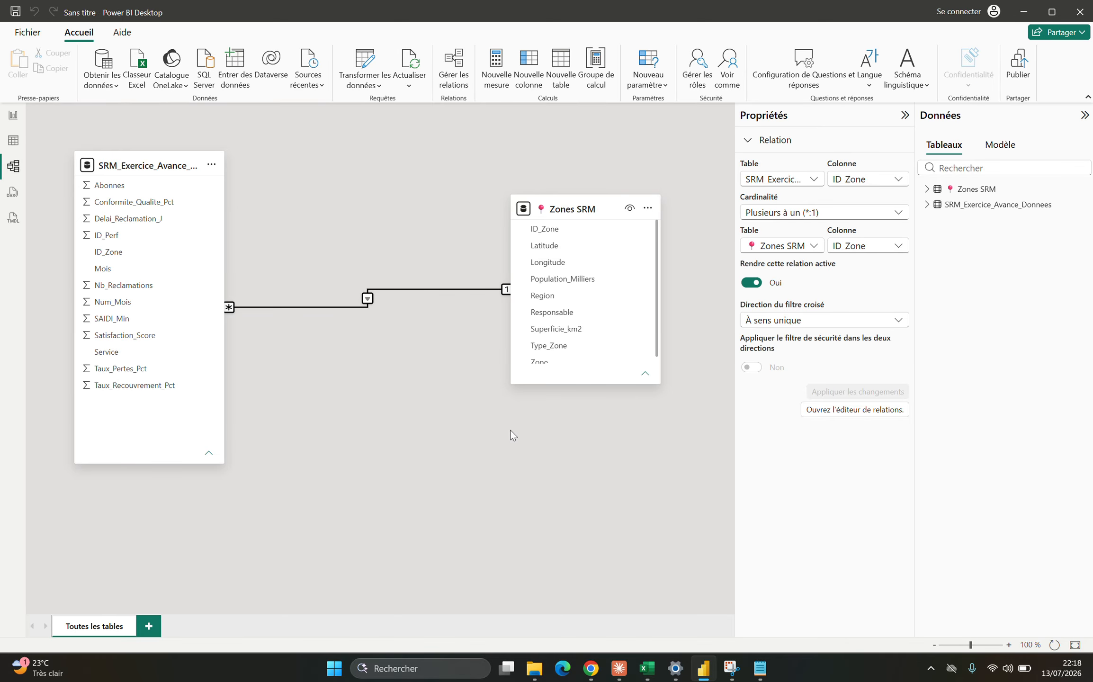
Step: Delete the existing relationship between SRM_Exercice_Avance_Donnees and Zones SRM
right_click(408, 290)
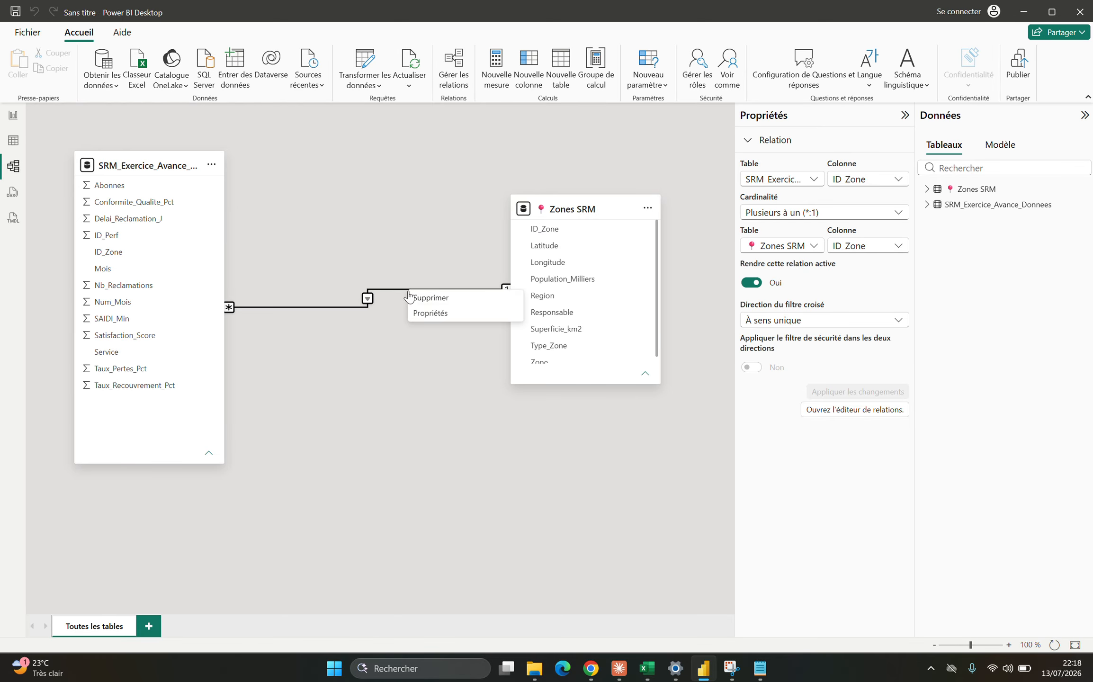
left_click(424, 297)
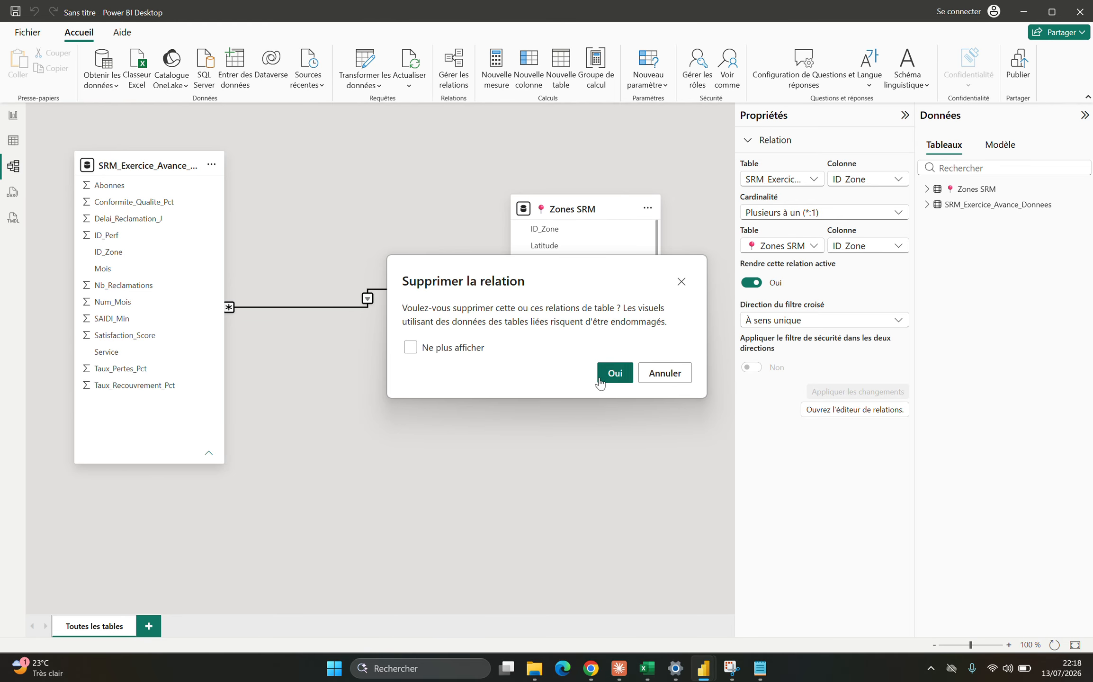
left_click(609, 373)
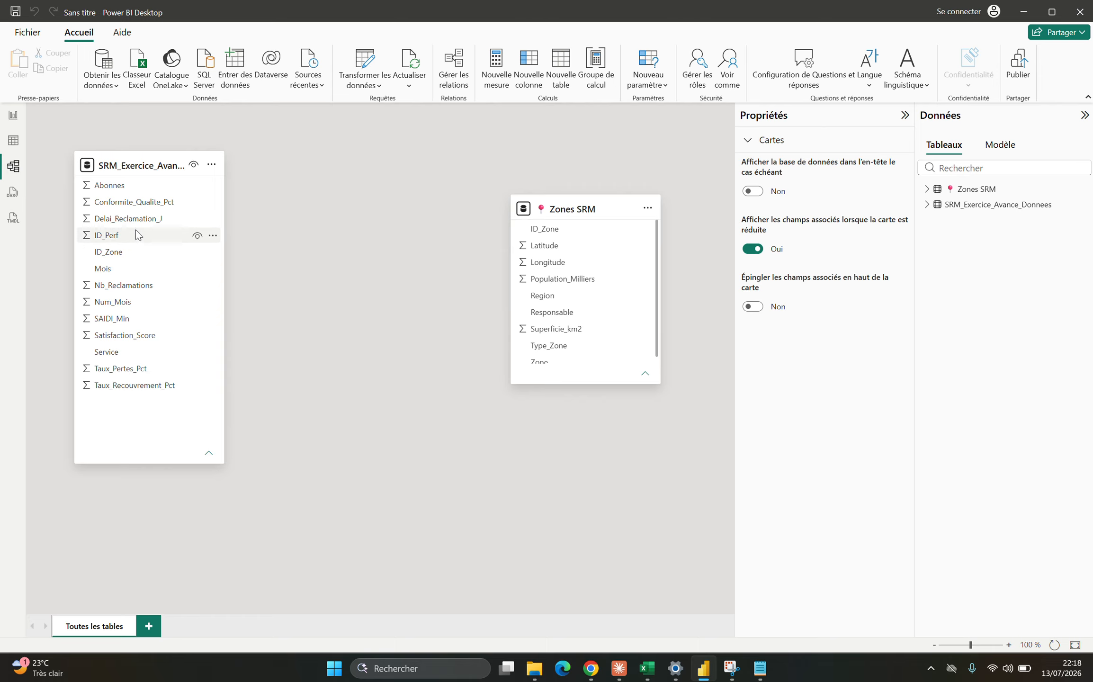
Step: Create an active many-to-one (*:1), single-direction relationship from SRM_Exercice_Avance_Donnees to Zones SRM on ID_Zone
left_click(109, 256)
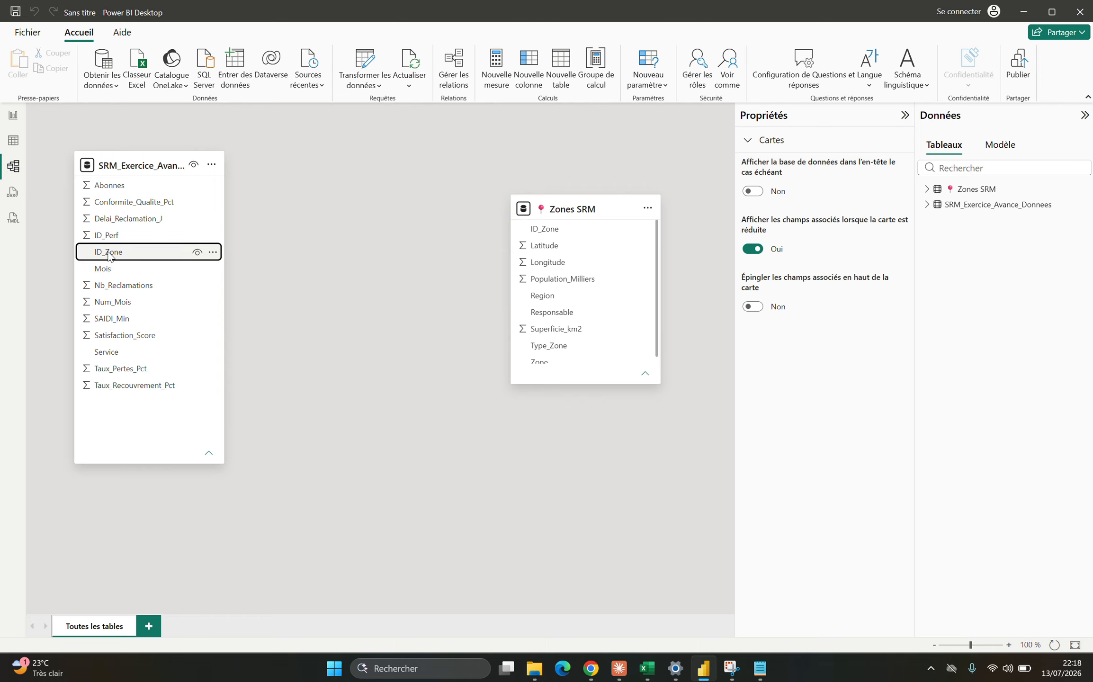
left_click_drag(108, 256, 542, 233)
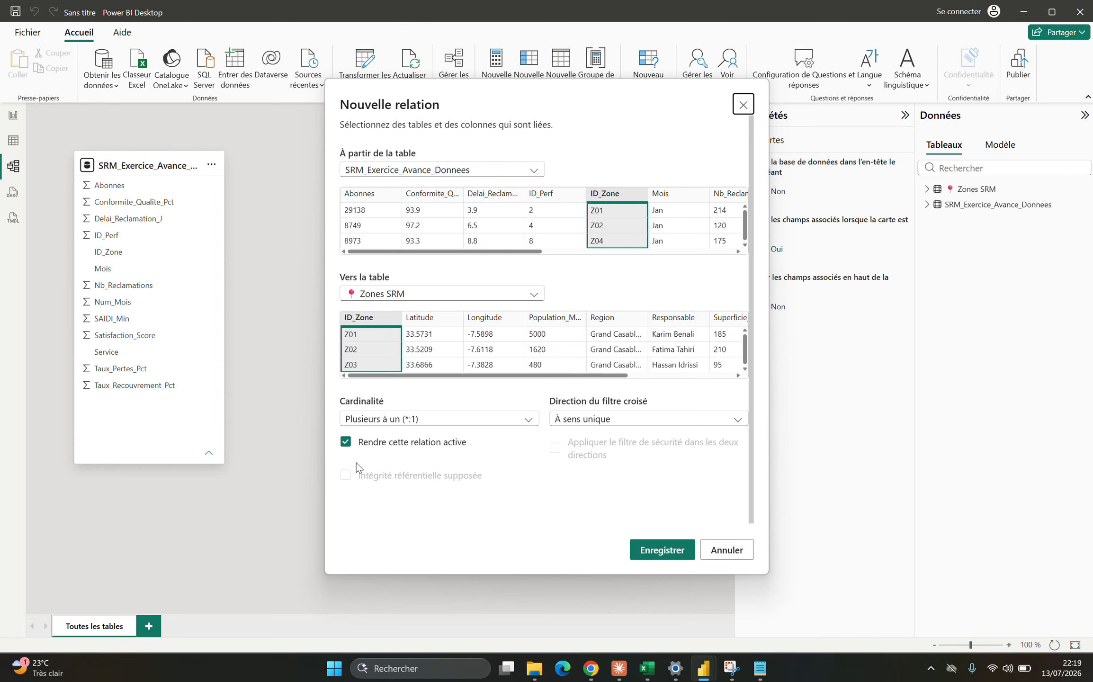
left_click(664, 554)
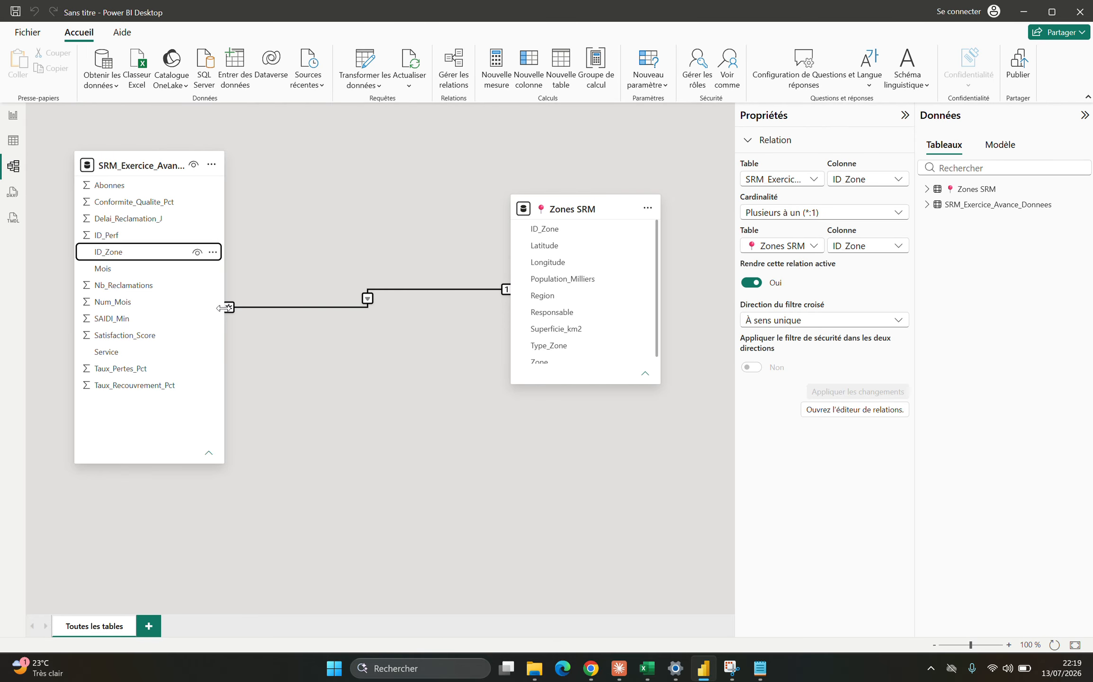
Step: Check the loaded rows in the table view, and on the report page build a compact table visual of Type_Zone with summed Satisfaction_Score
left_click(13, 141)
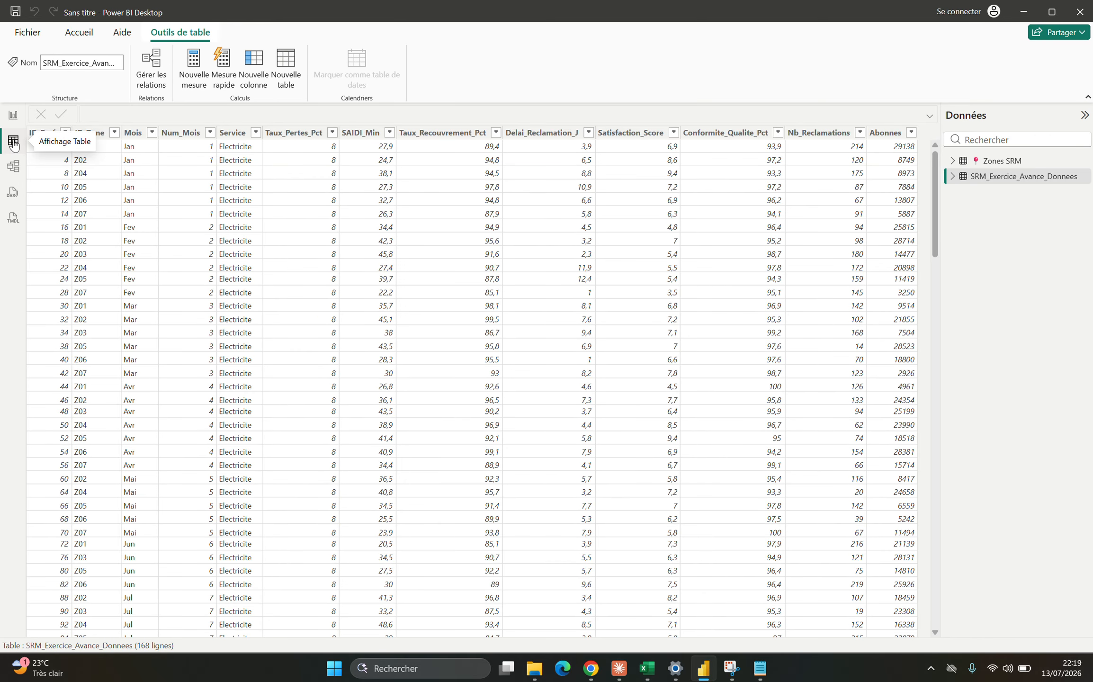
left_click(14, 116)
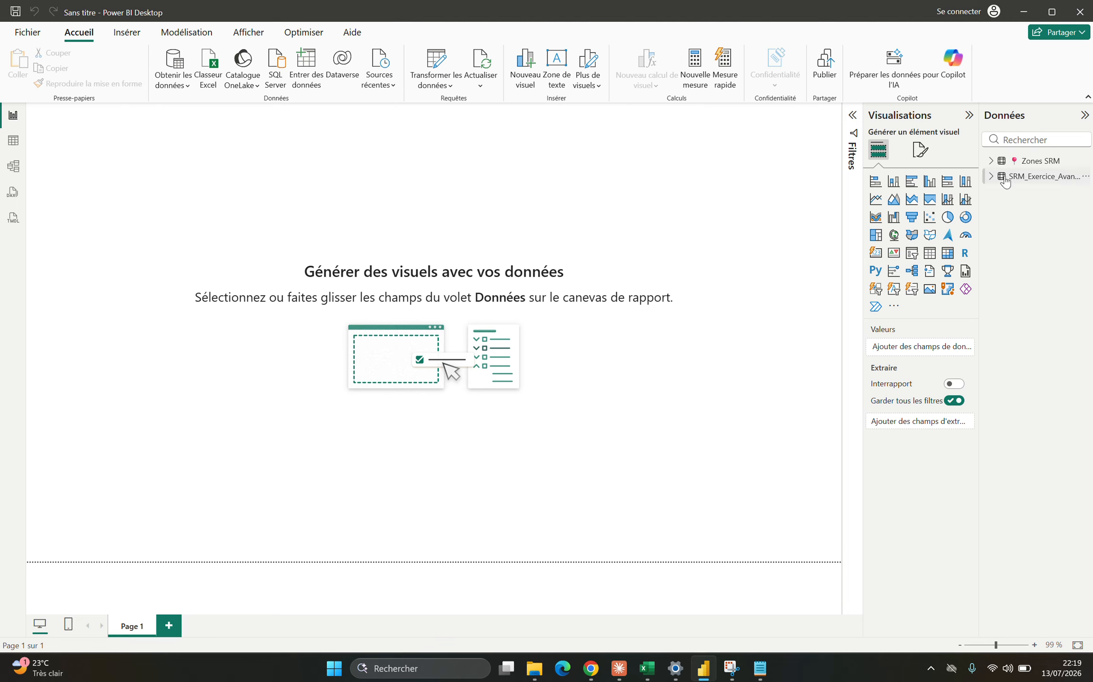
mouse_move(997, 180)
left_click(990, 160)
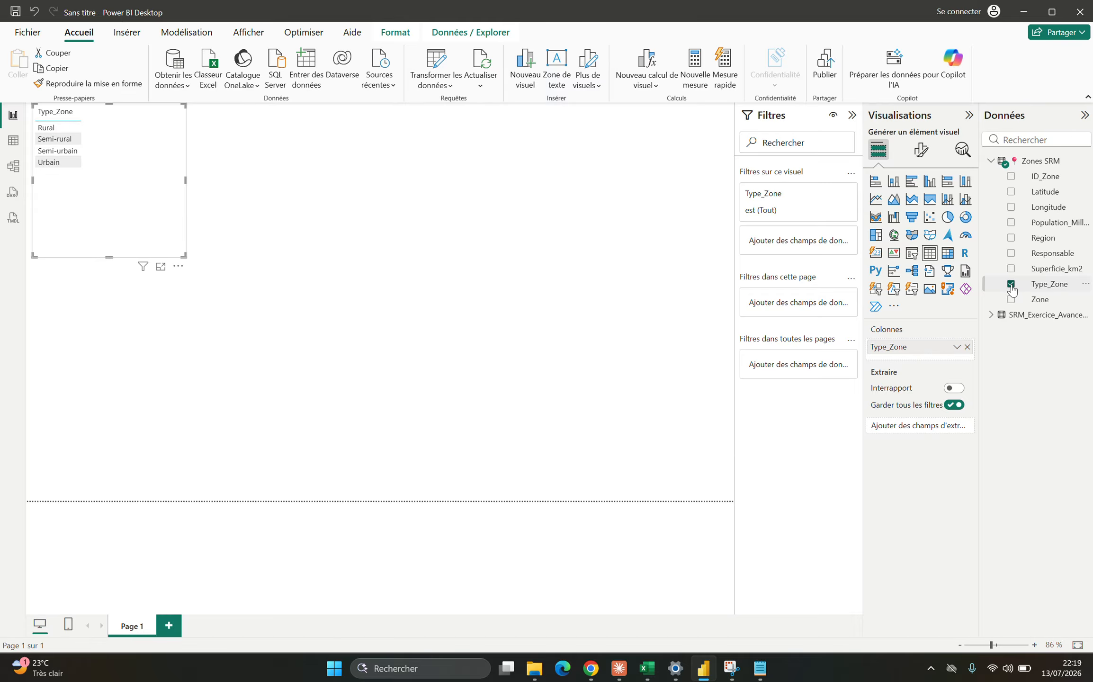
left_click(989, 315)
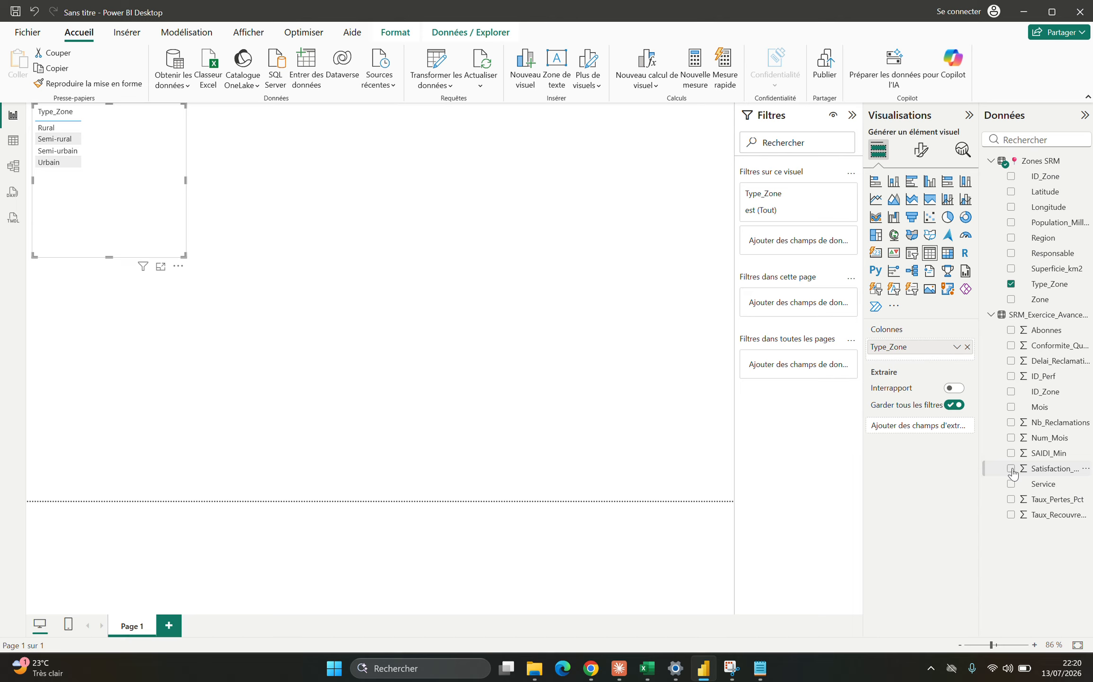
left_click(1011, 469)
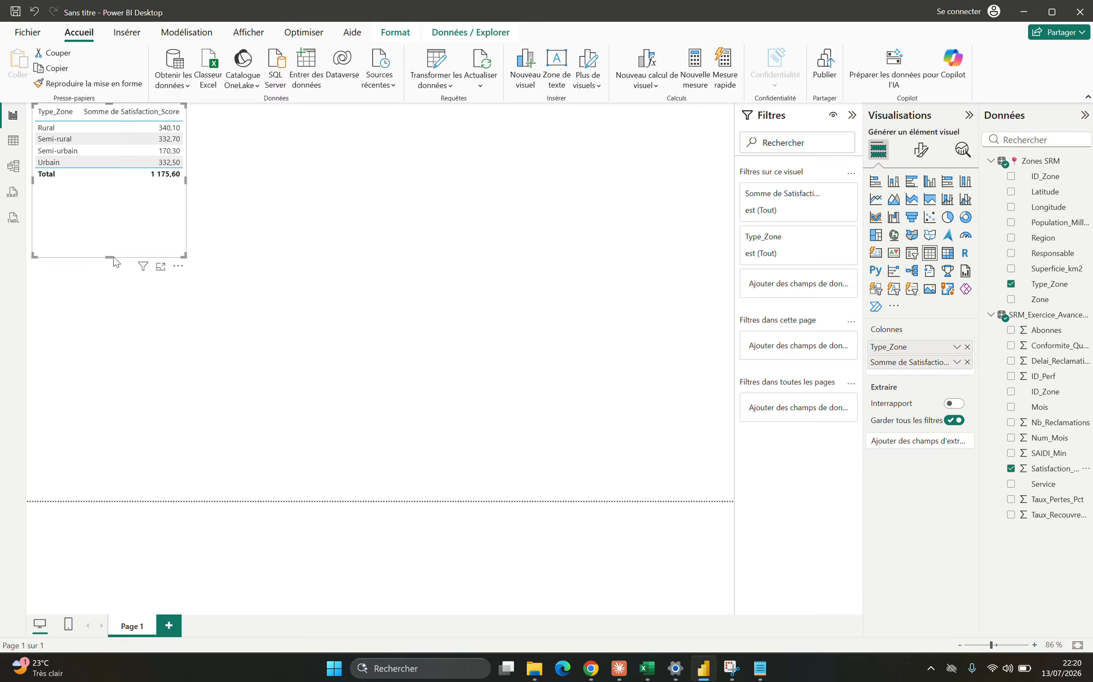
left_click_drag(110, 251, 110, 181)
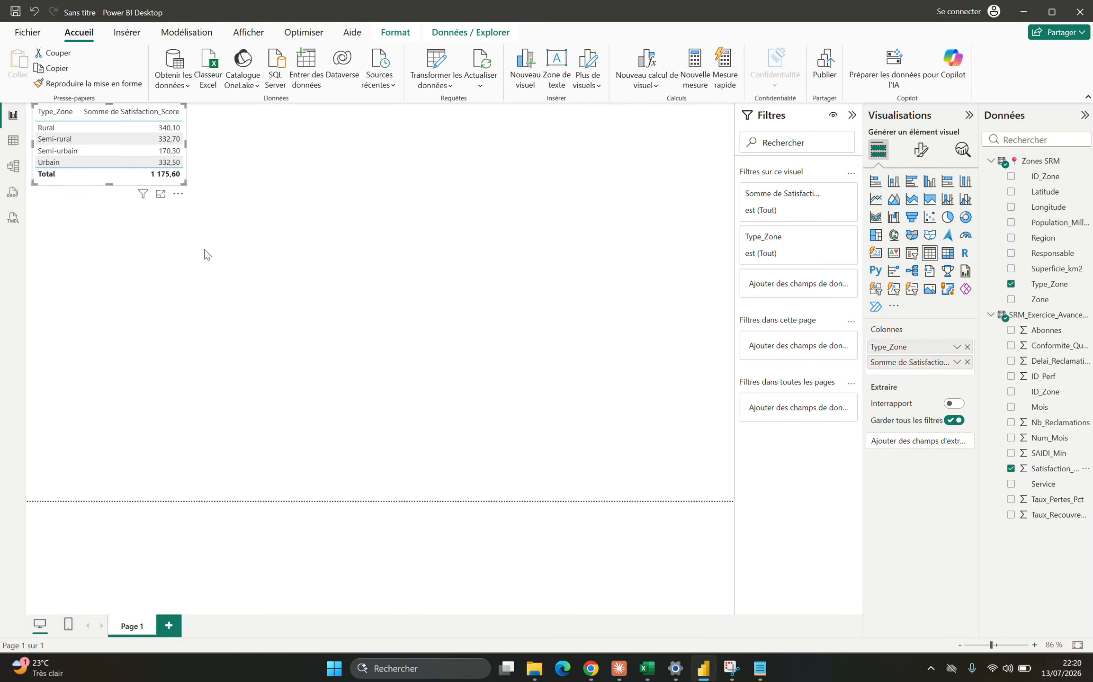
Step: Highlight the Semi-rural row in the table visual and sort it by Somme de Satisfaction_Score in descending order
left_click(224, 246)
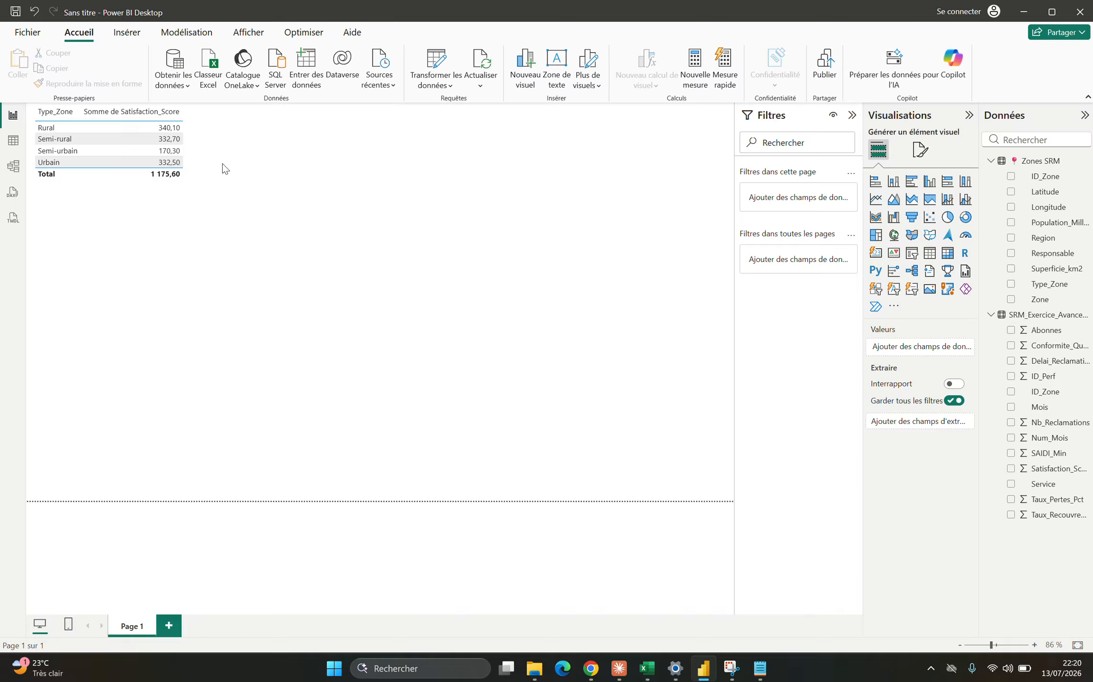
left_click(176, 139)
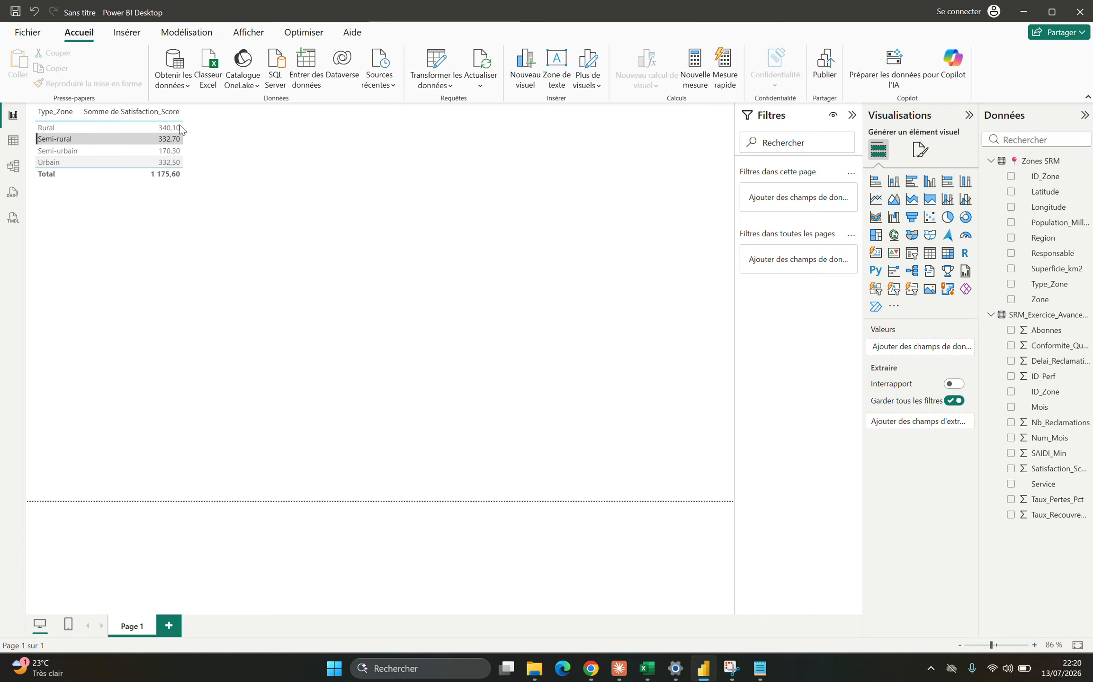
left_click(133, 112)
Step: Add a pie chart below the table with Zone as legend and the sum of Abonnes as values, and enlarge it
left_click(947, 218)
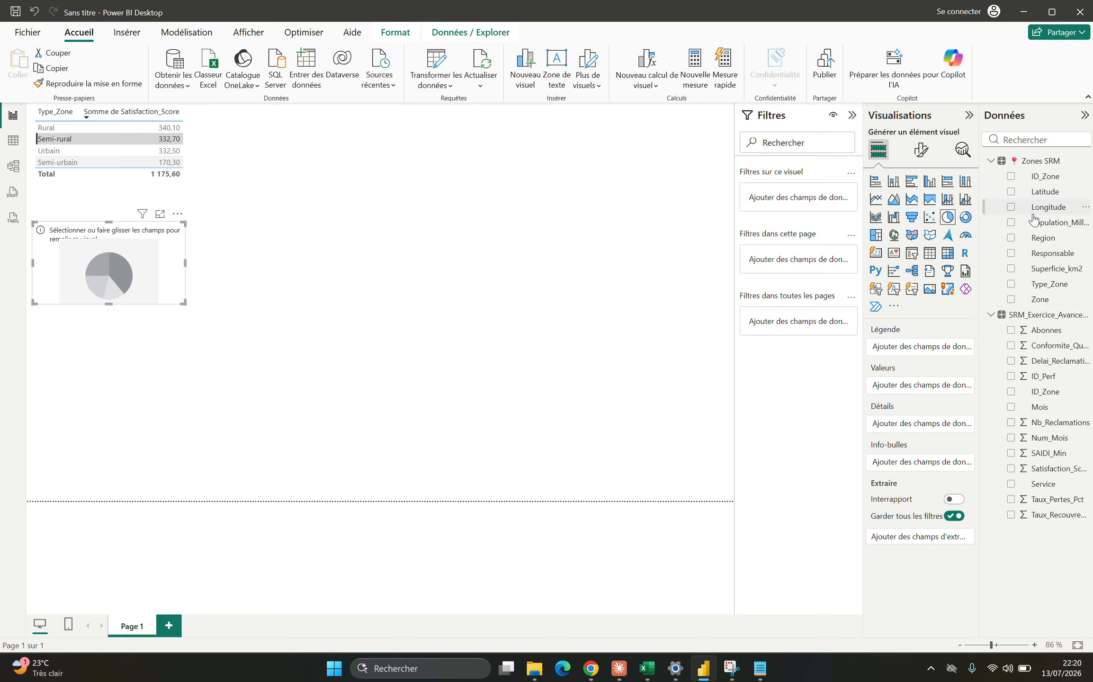
left_click(1011, 299)
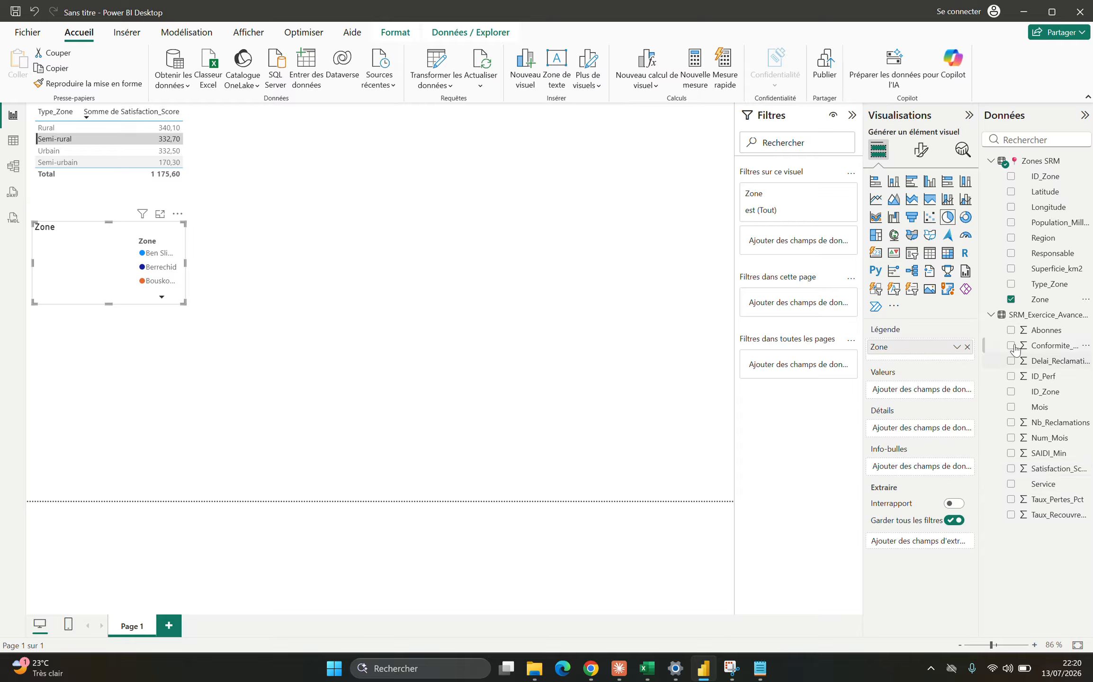
left_click(1009, 331)
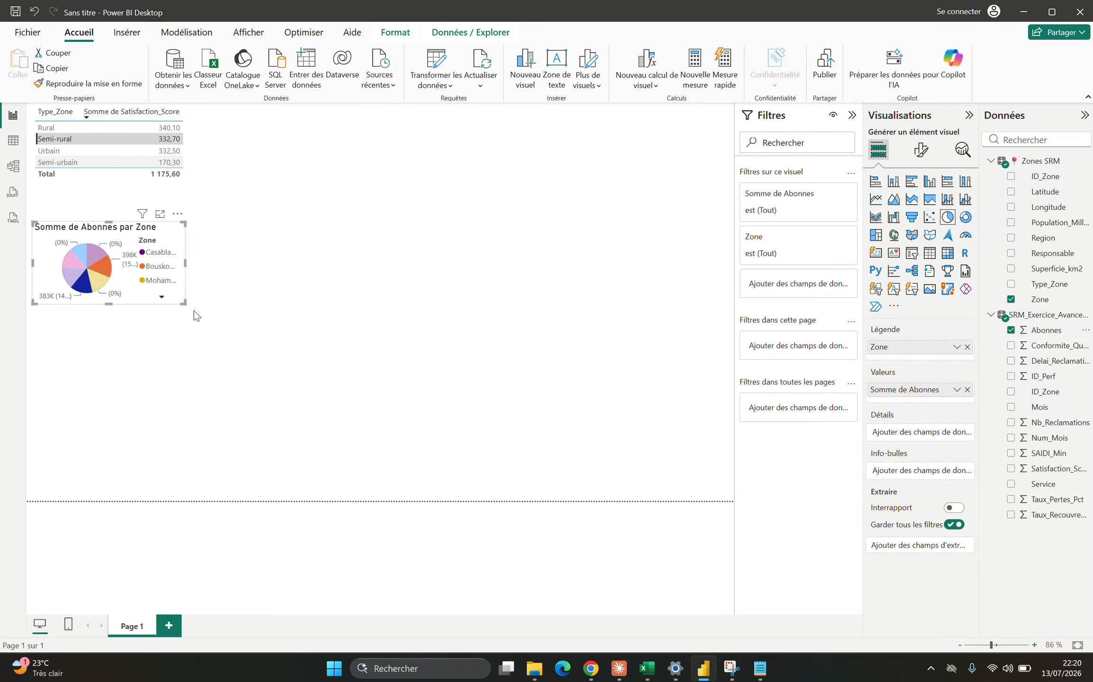
left_click_drag(183, 301, 300, 444)
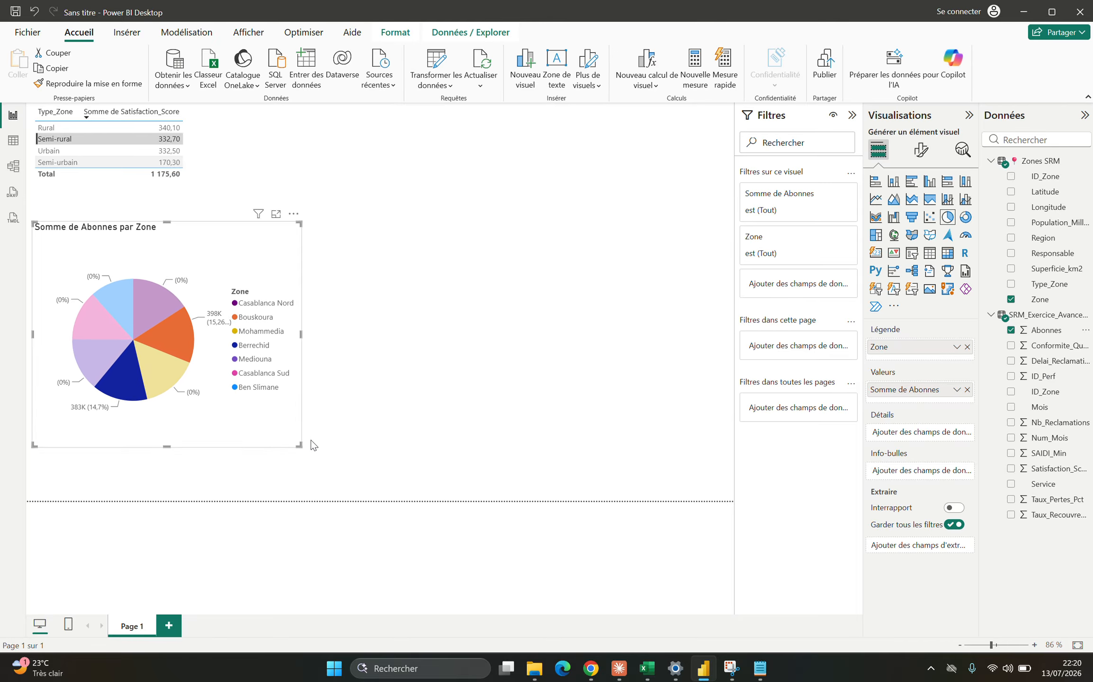
left_click(379, 410)
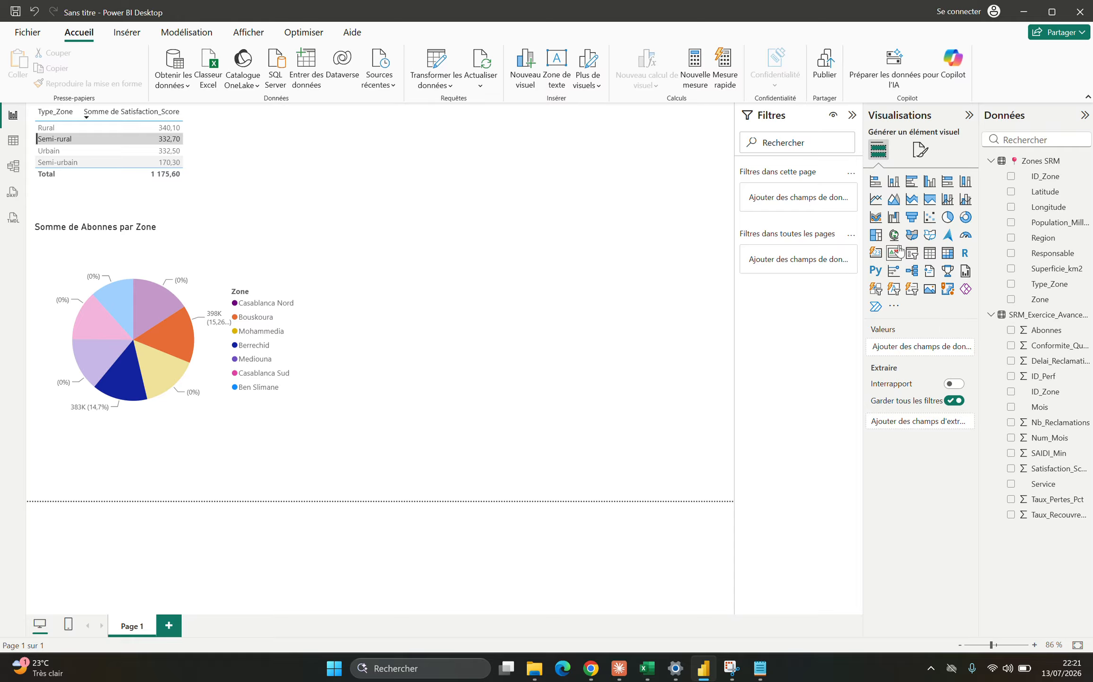
Step: Add a card visual showing the average (Moyenne) of Taux_Pertes_Pct, place it beside the table and make it slightly taller
left_click(875, 254)
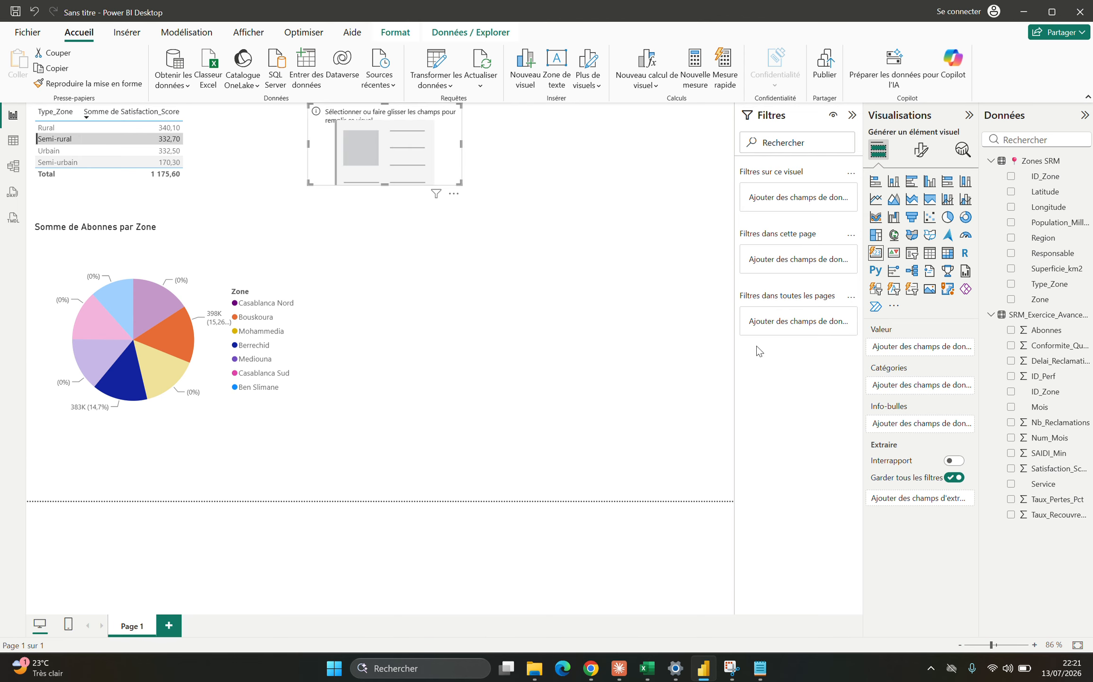
left_click(1011, 500)
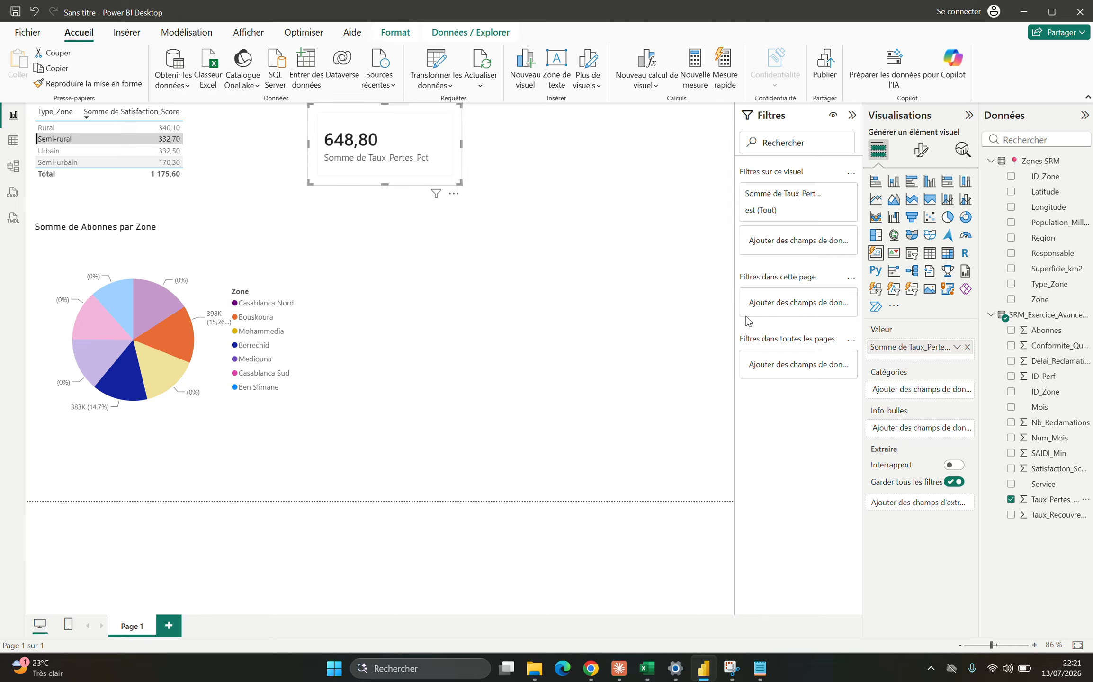
left_click(956, 347)
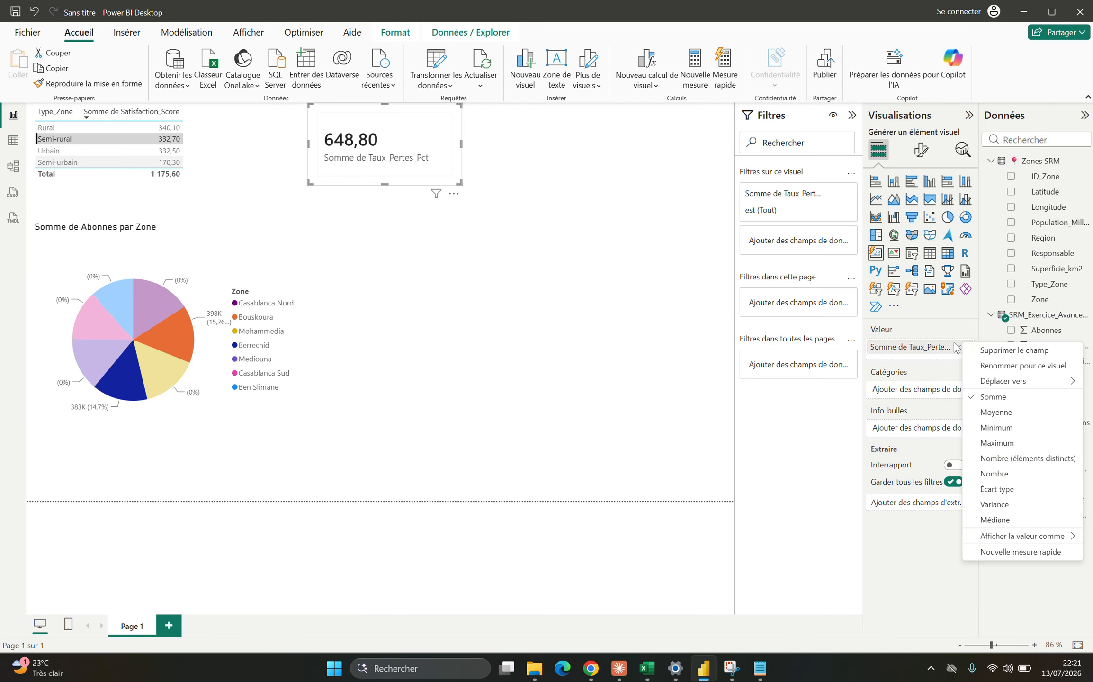
left_click(978, 413)
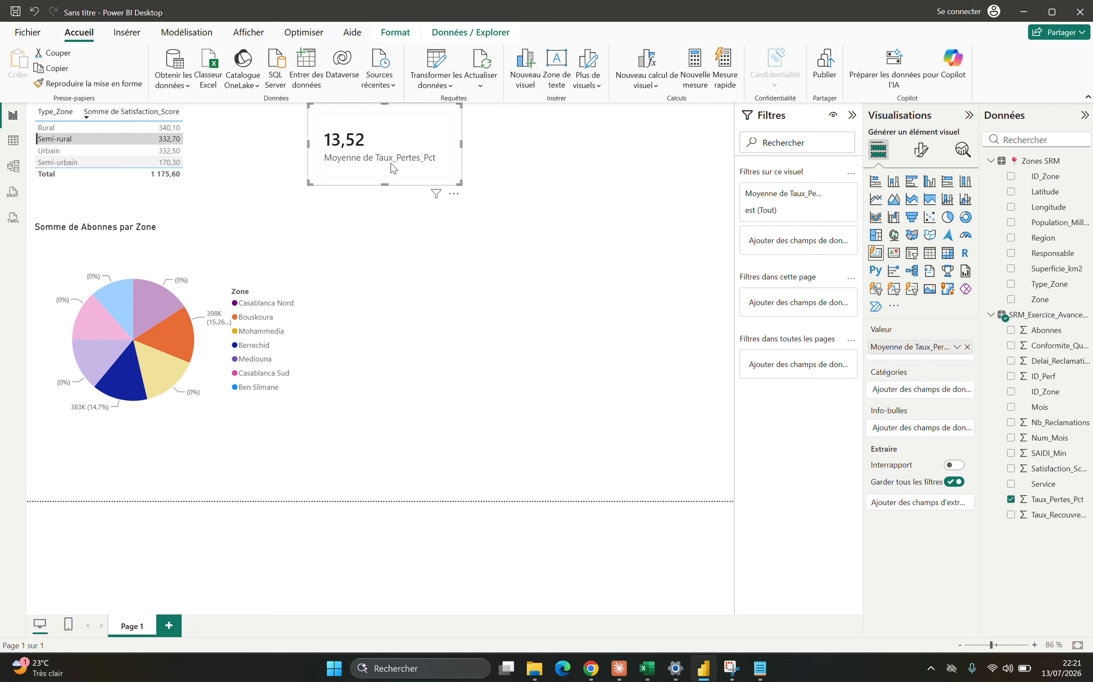
left_click_drag(369, 117, 319, 123)
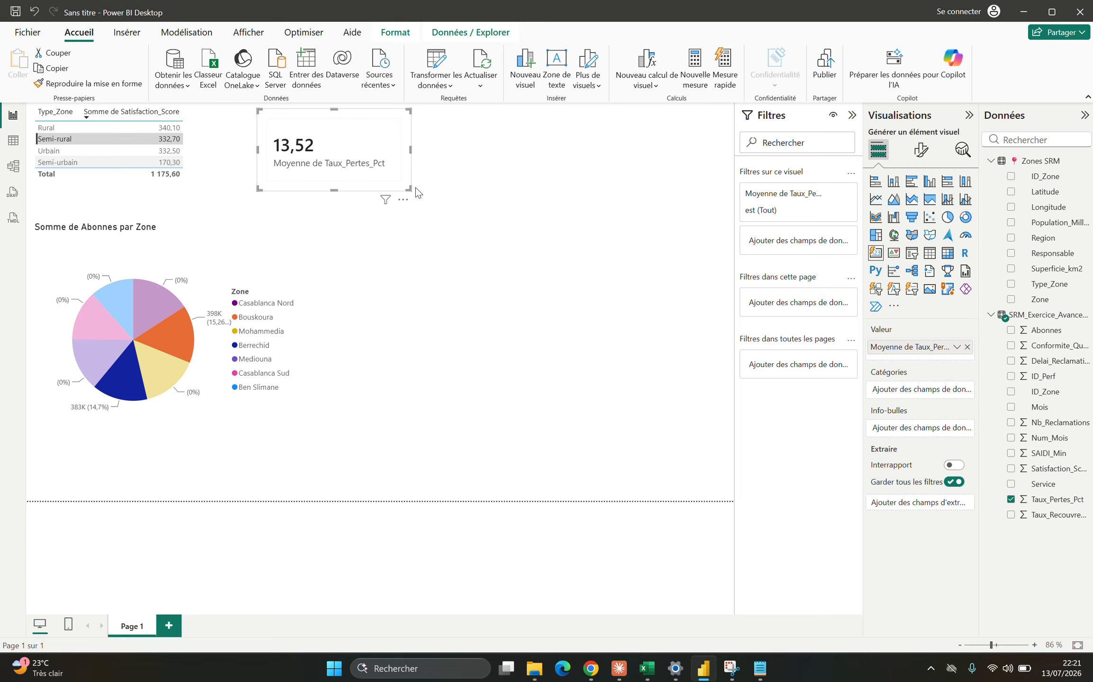
left_click_drag(409, 189, 411, 202)
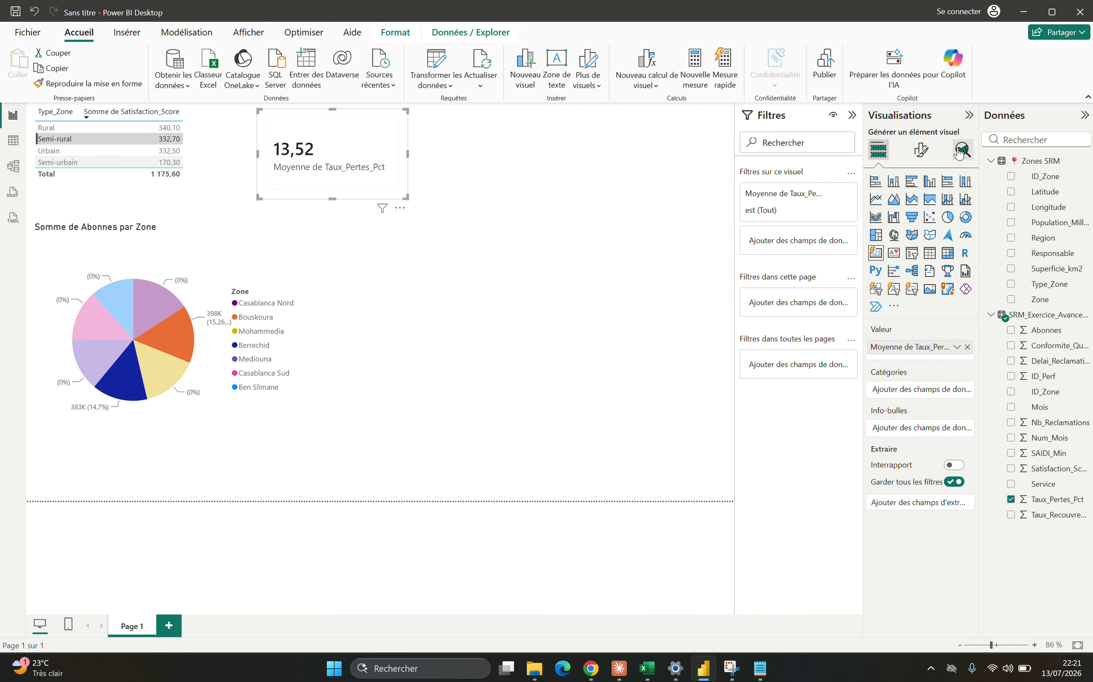
Step: Fill the background (Arrière-plan) of the Taux_Pertes_Pct card with a medium light blue theme colour
left_click(915, 152)
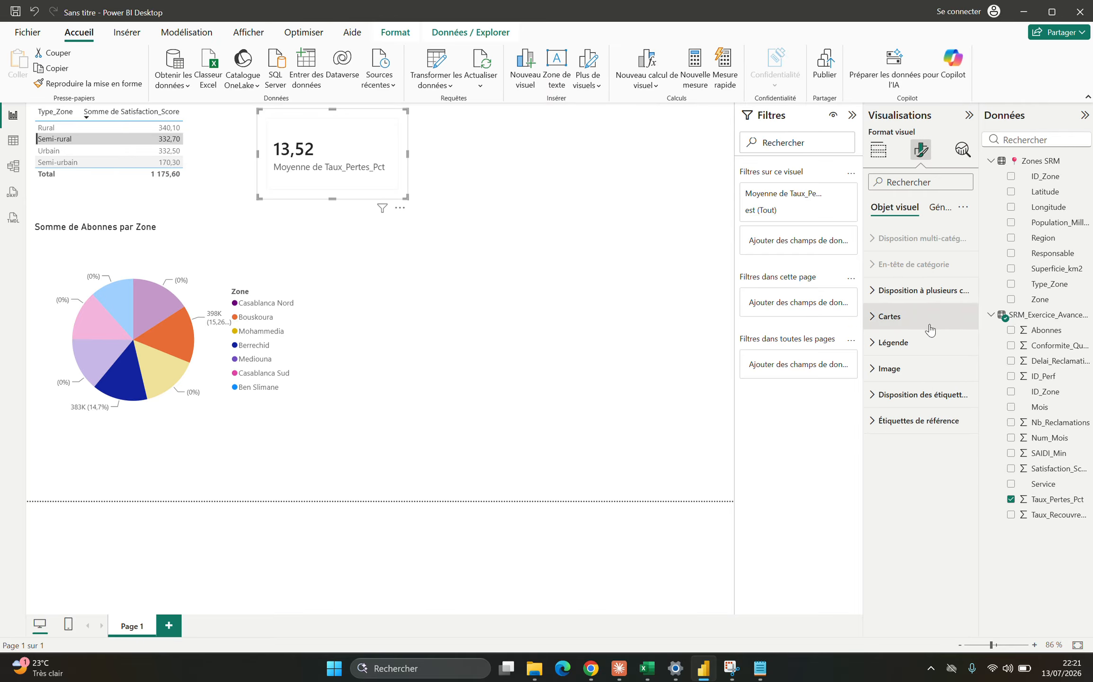
left_click(905, 316)
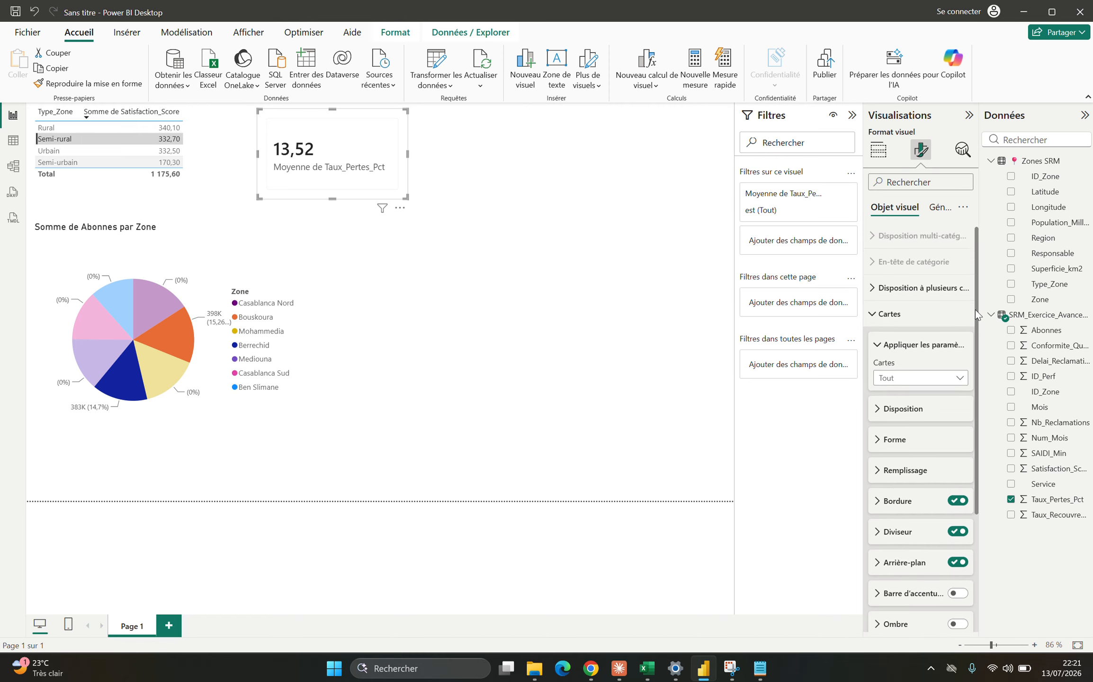
left_click_drag(976, 310, 970, 394)
left_click(895, 452)
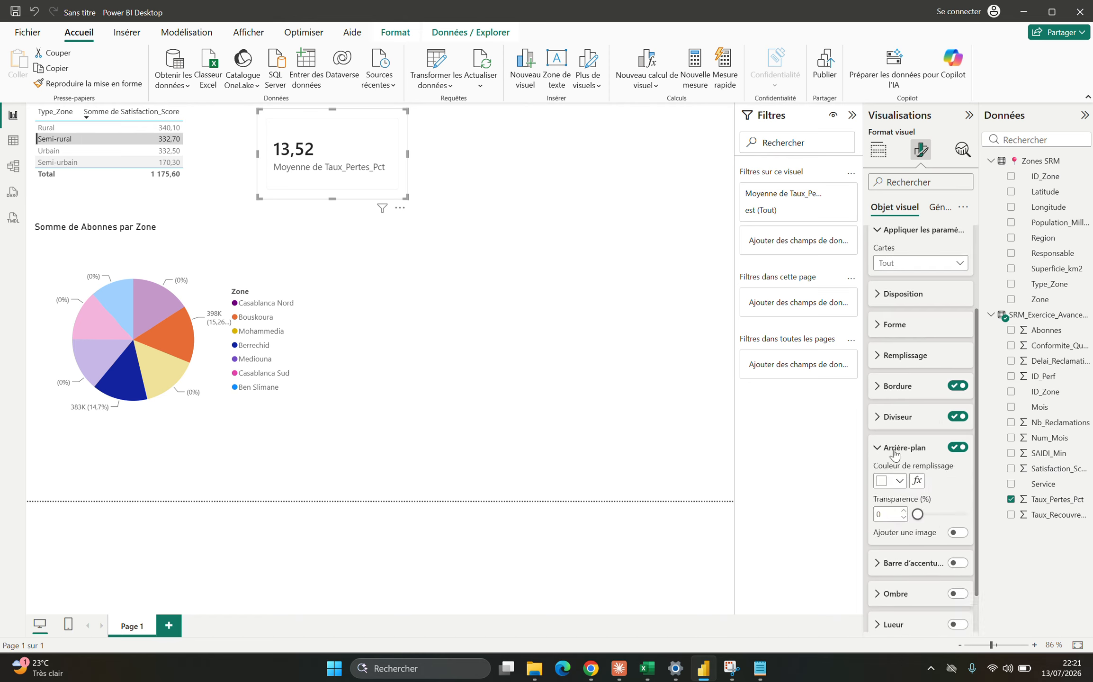
left_click(900, 481)
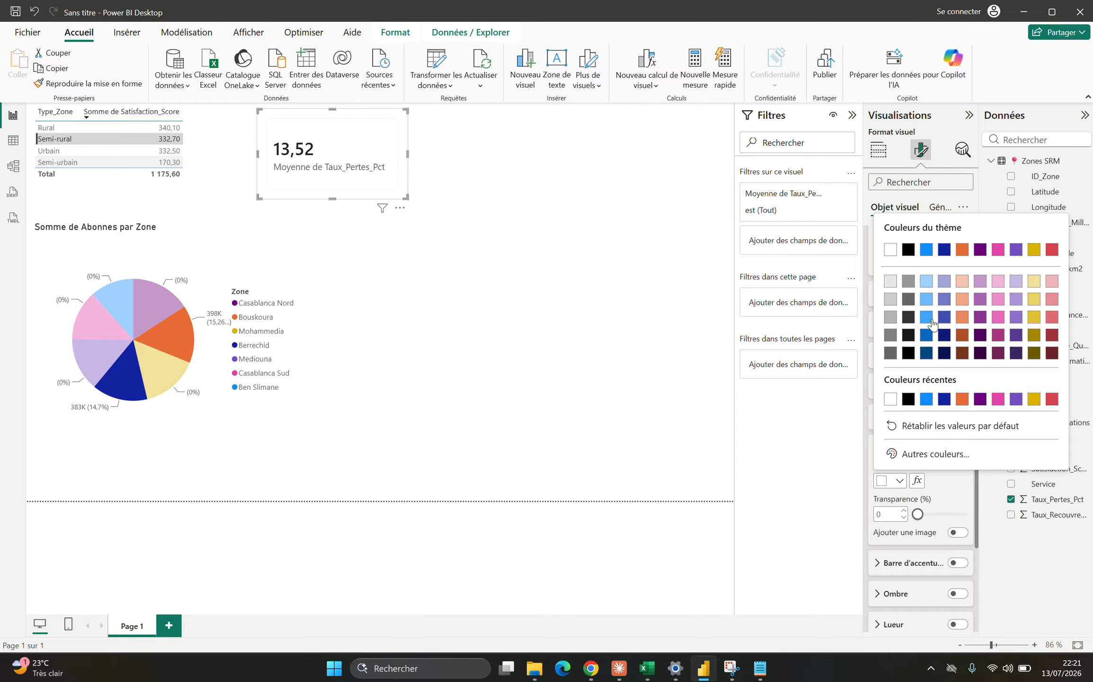
left_click(927, 317)
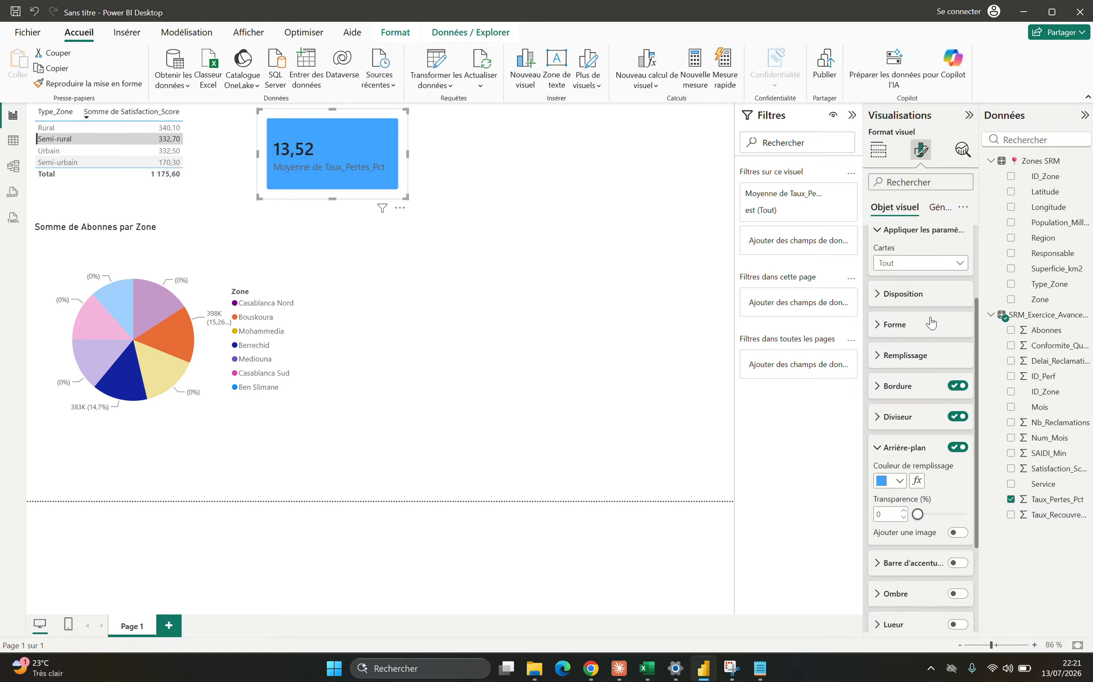
Step: Choose the rounded rectangle (Rectangle à coins arrondis) as the Taux_Pertes_Pct card's shape and deselect the card
left_click(924, 325)
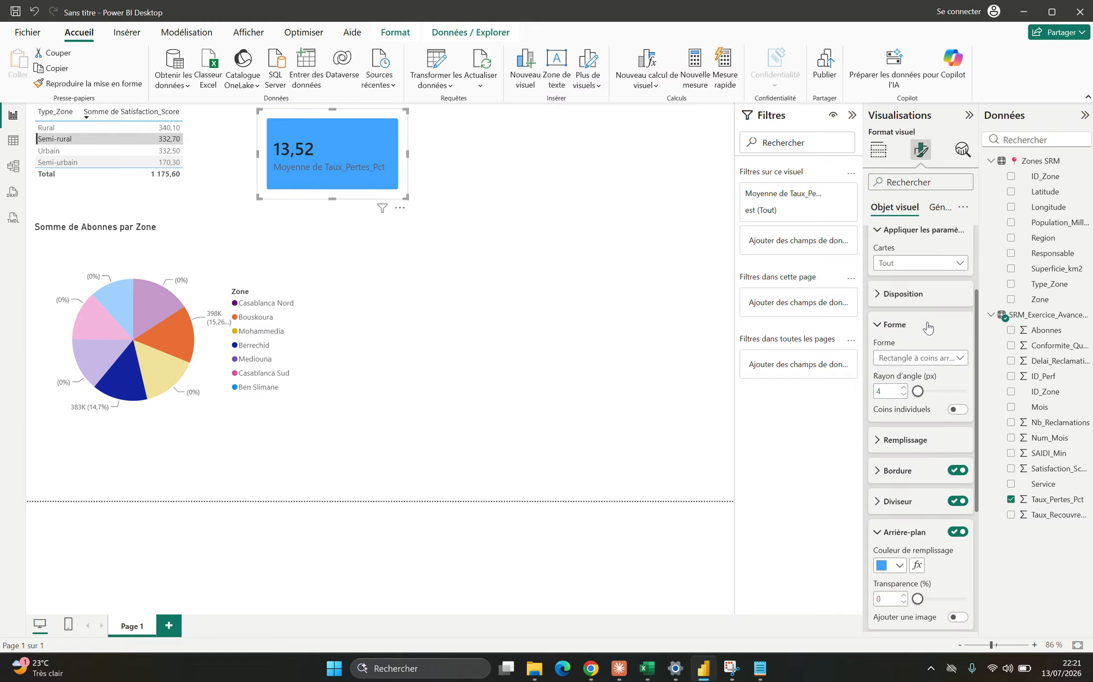
left_click(955, 358)
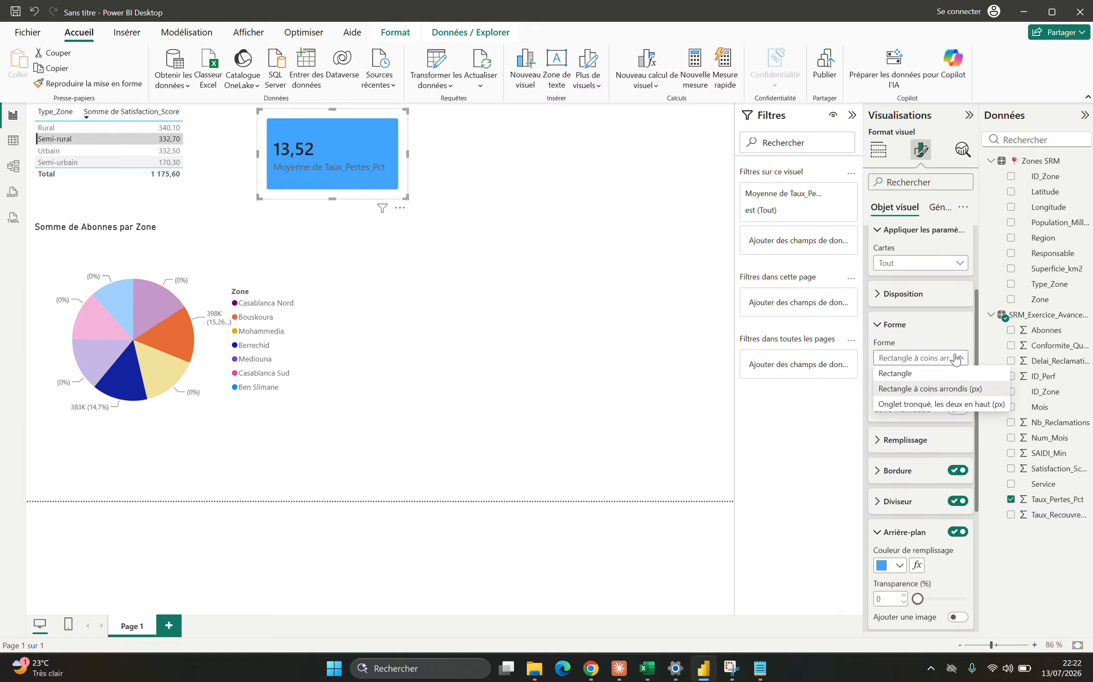
left_click(936, 389)
left_click(512, 287)
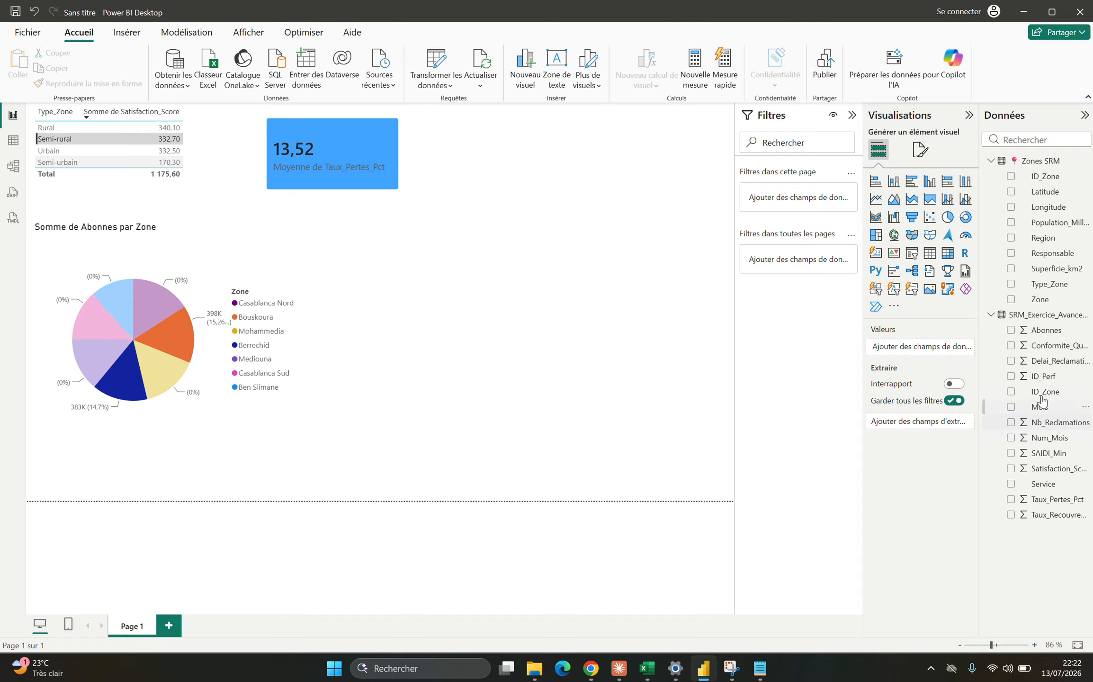
Step: Add a second card beside the blue one showing the average (Moyenne) of Taux_Recouvrement_Pct
left_click(876, 255)
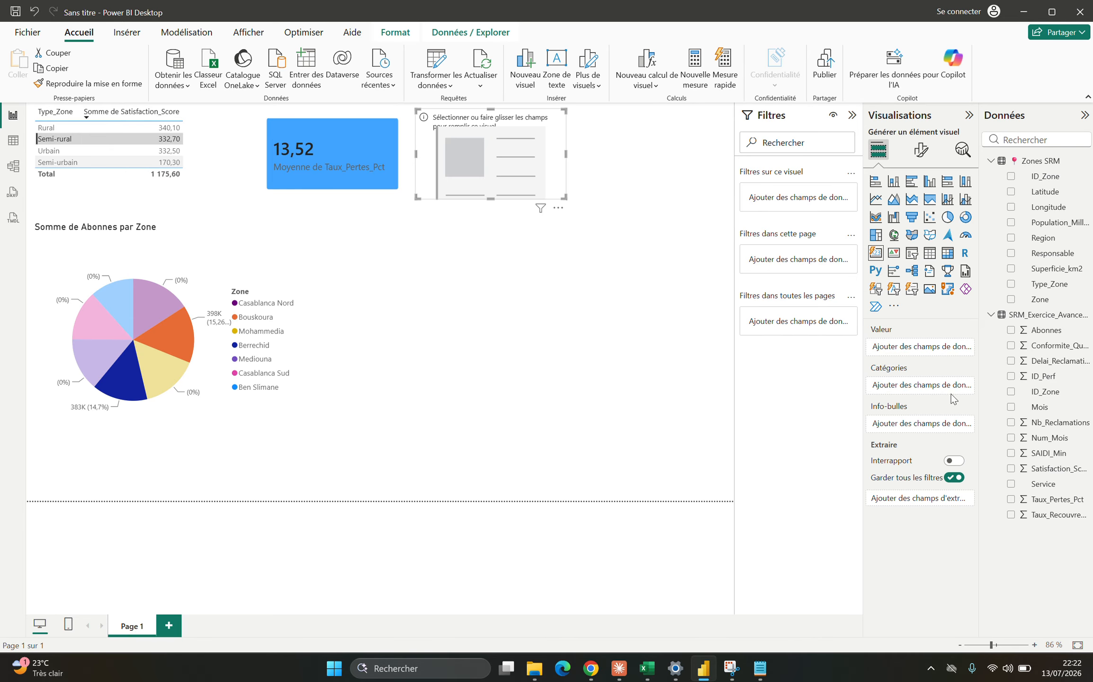
left_click(1012, 515)
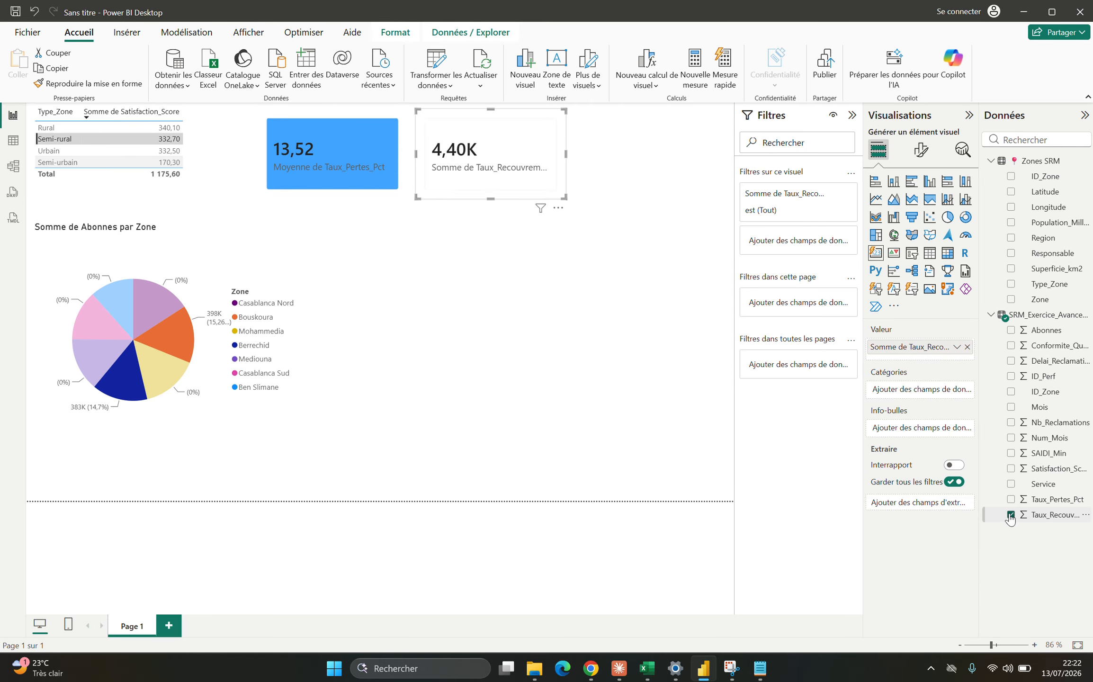
left_click(921, 150)
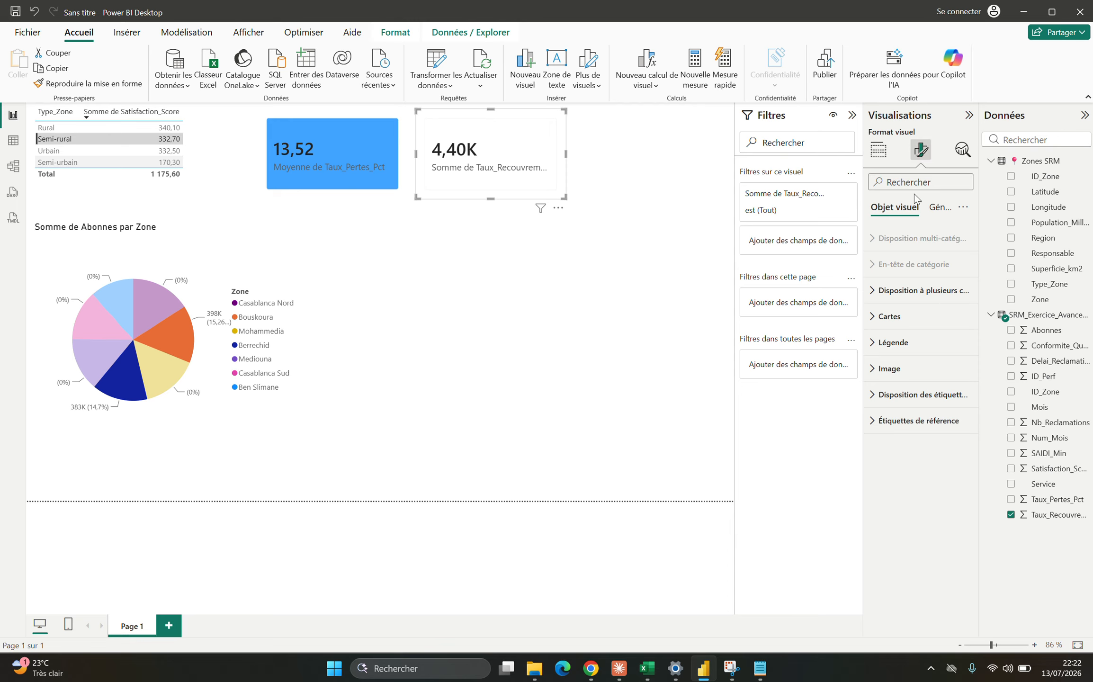
left_click(878, 150)
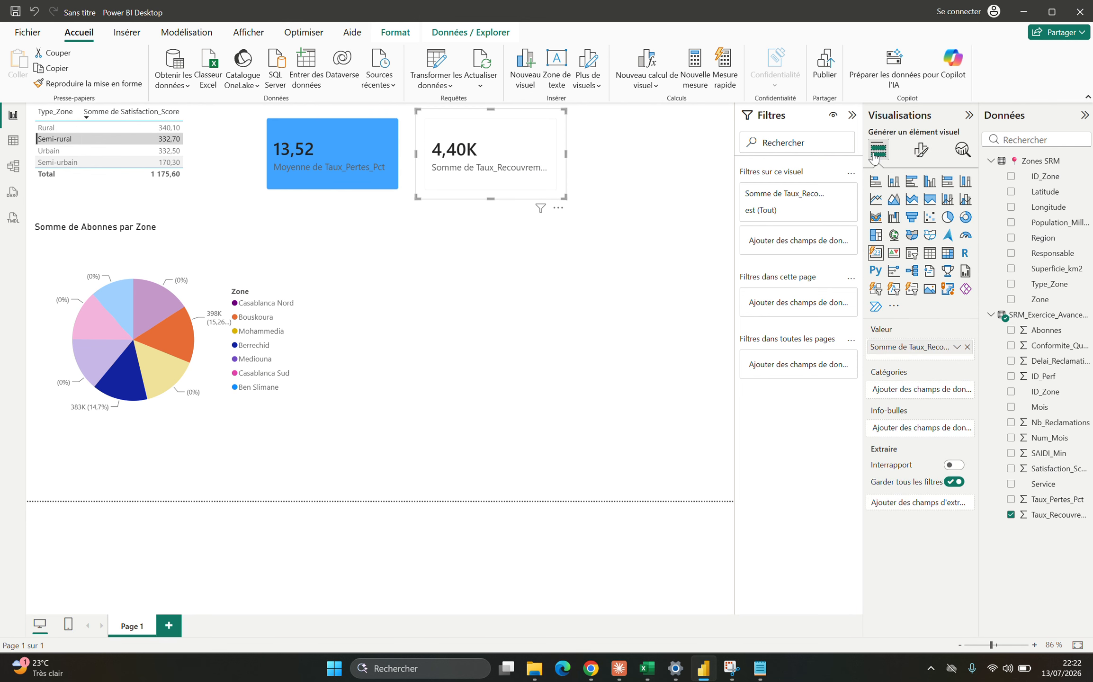
left_click(956, 348)
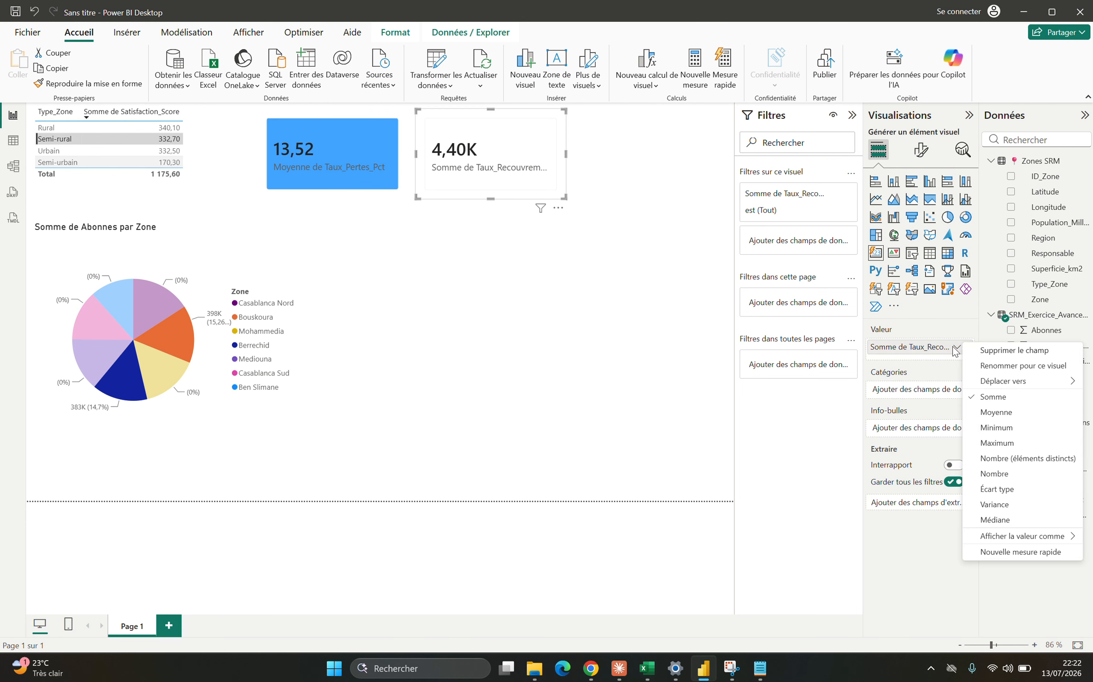
left_click(978, 412)
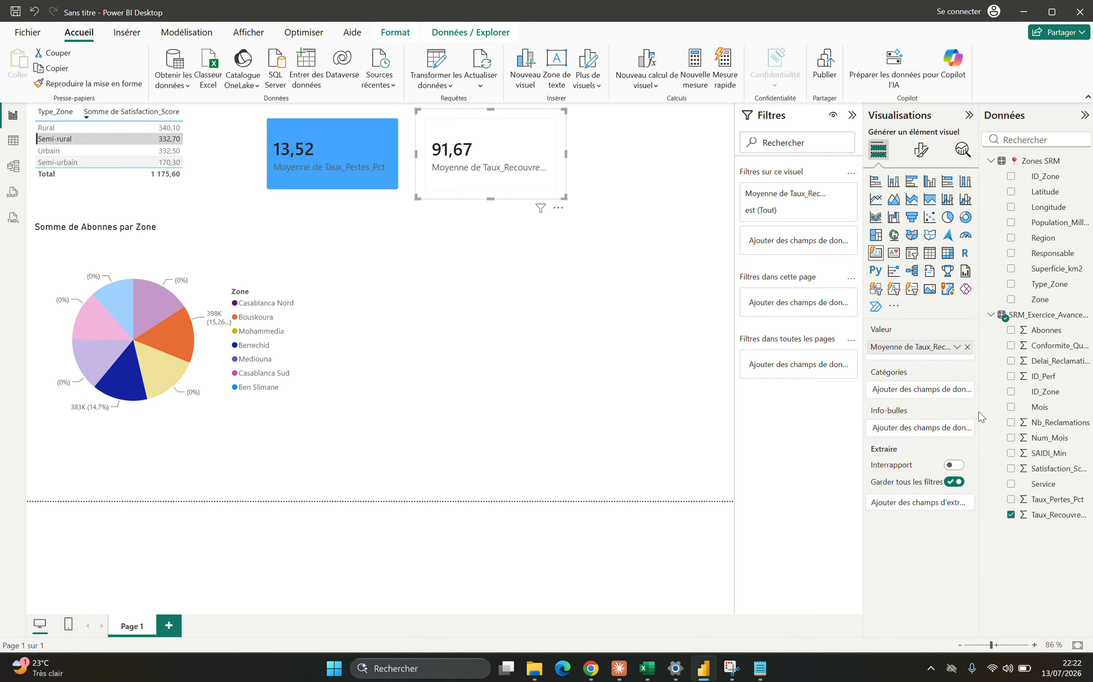
Step: Open a conditional gradient (Dégradé) for the Taux_Recouvrement_Pct card's background fill and set its minimum to 89 in red
left_click(921, 151)
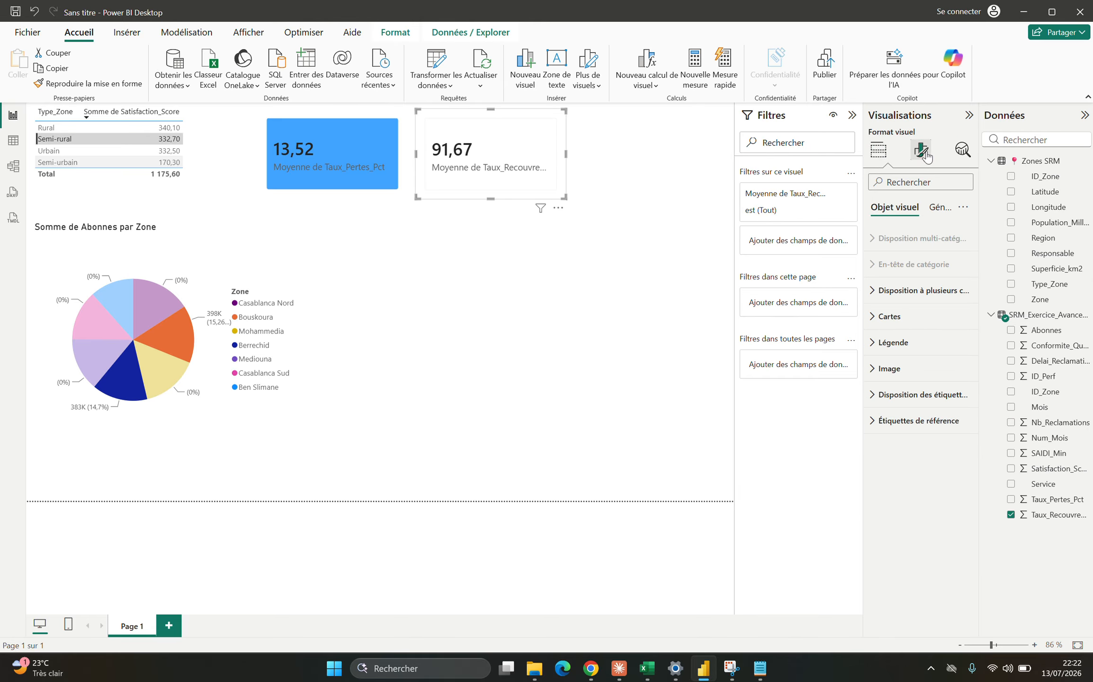
left_click(890, 318)
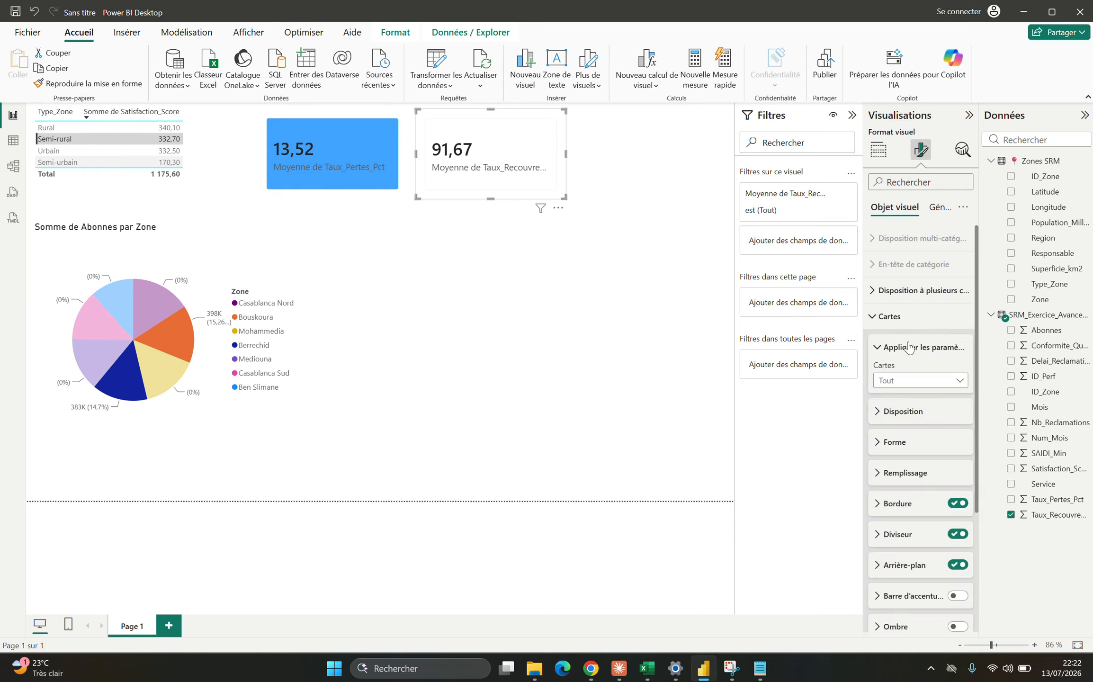
left_click(928, 574)
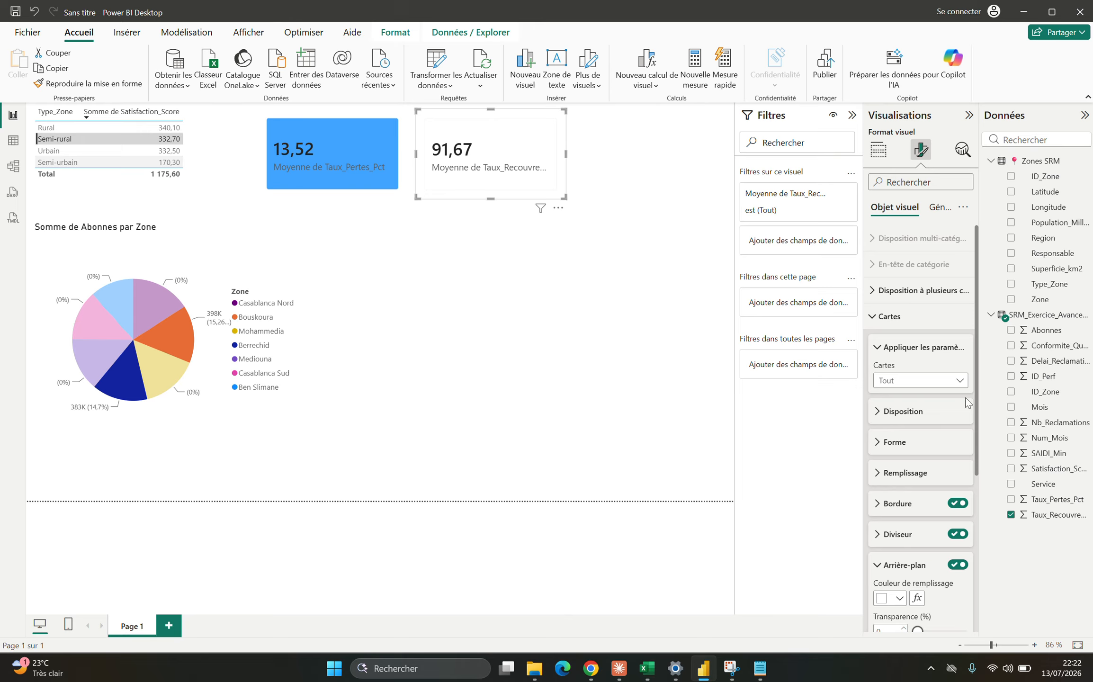
scroll(976, 383, "down", 3)
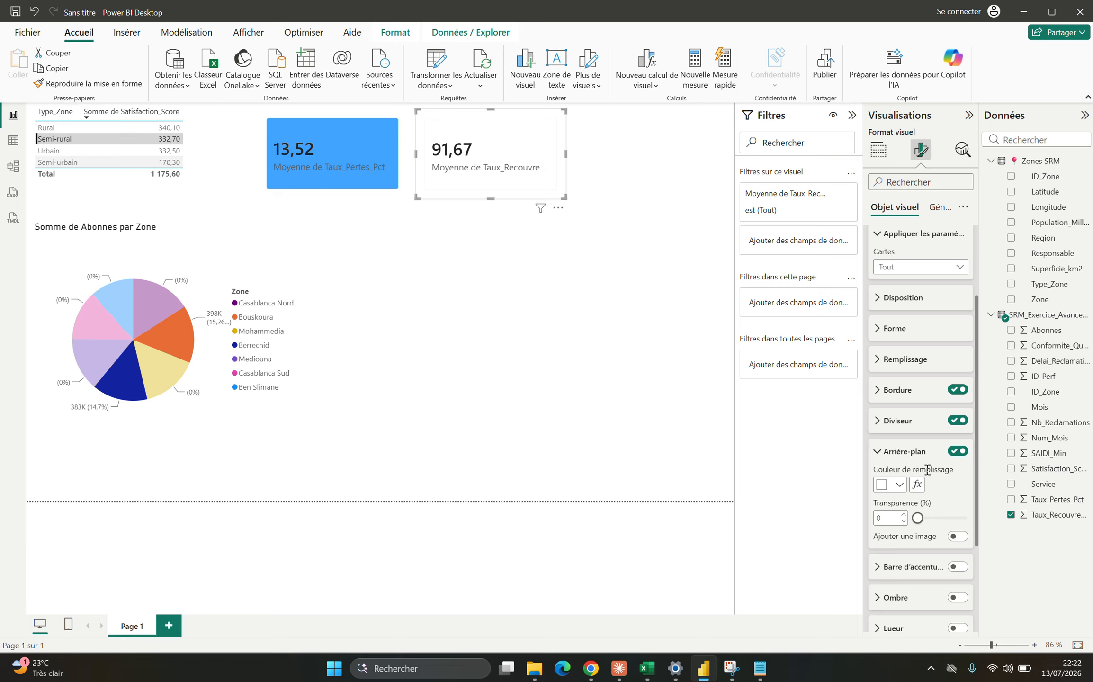
left_click(917, 484)
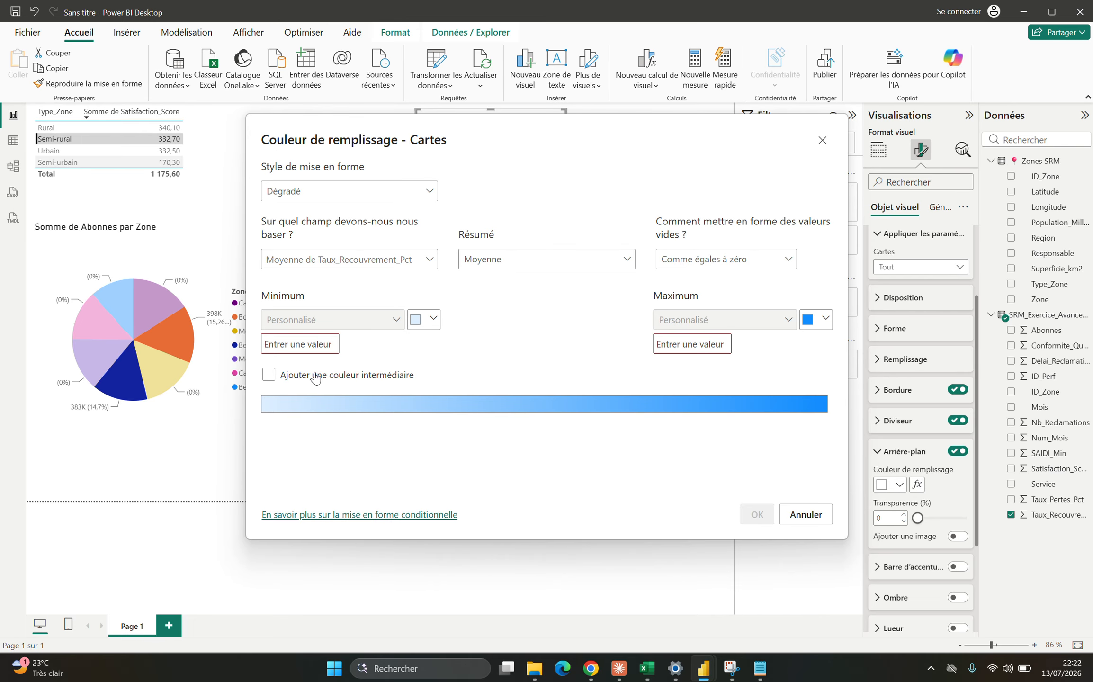
left_click(293, 349)
type("89")
left_click(434, 319)
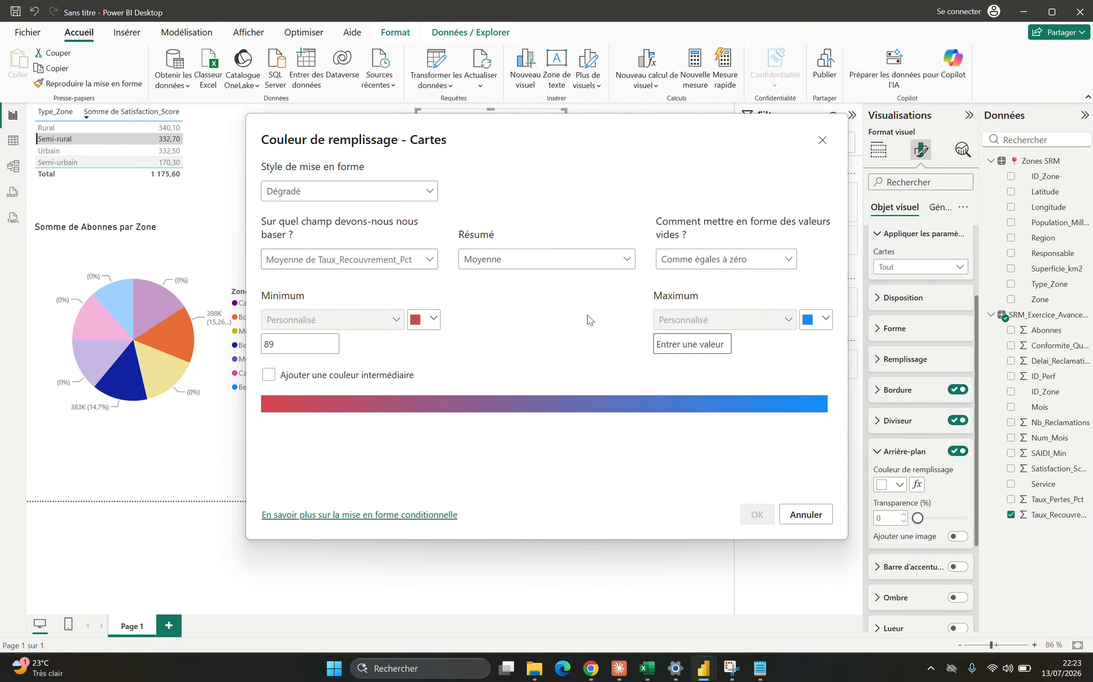
Step: Set the gradient's maximum to 100 with custom turquoise #2CECBF, apply it to the card background and deselect the card
left_click(682, 345)
type("1")
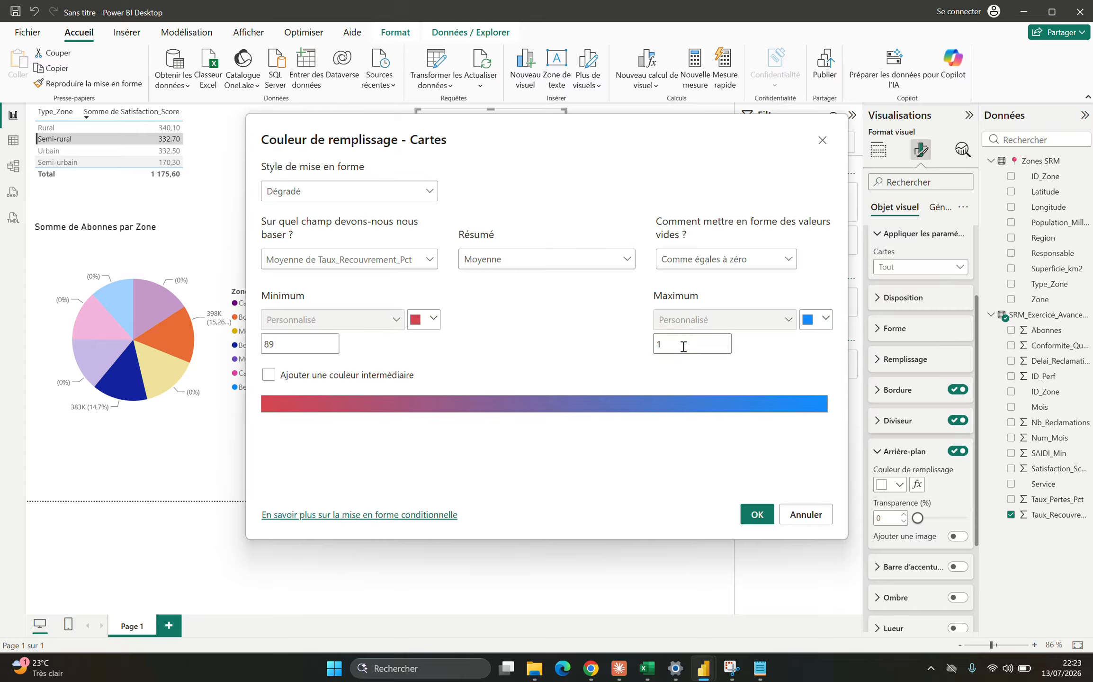
type("00")
left_click(826, 319)
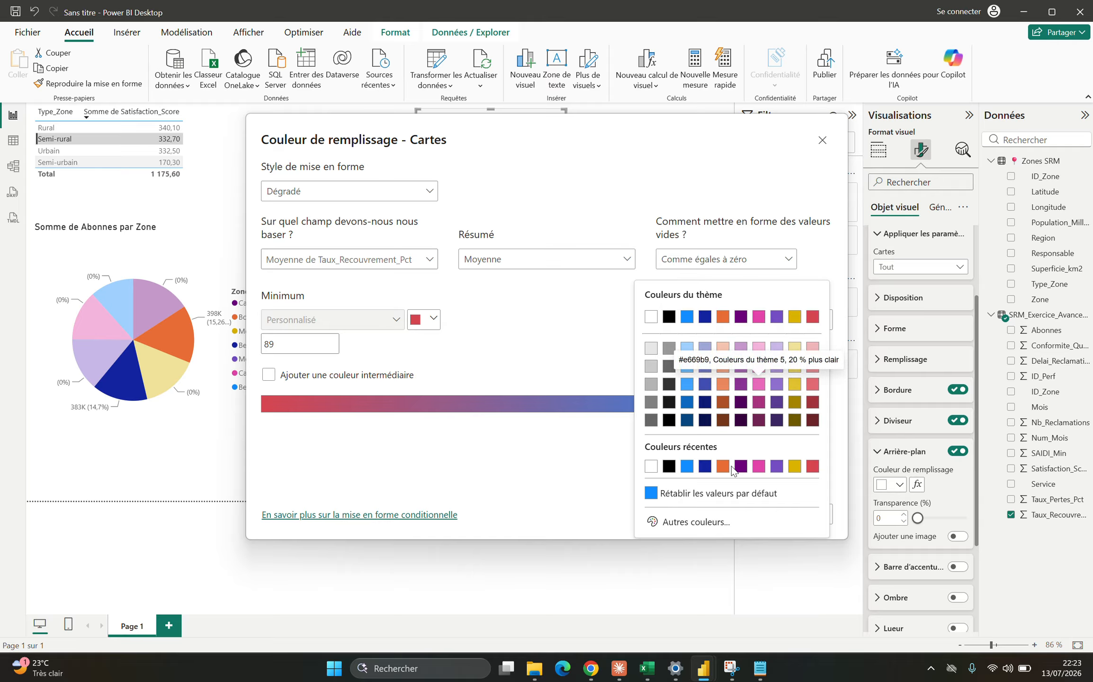
left_click(701, 521)
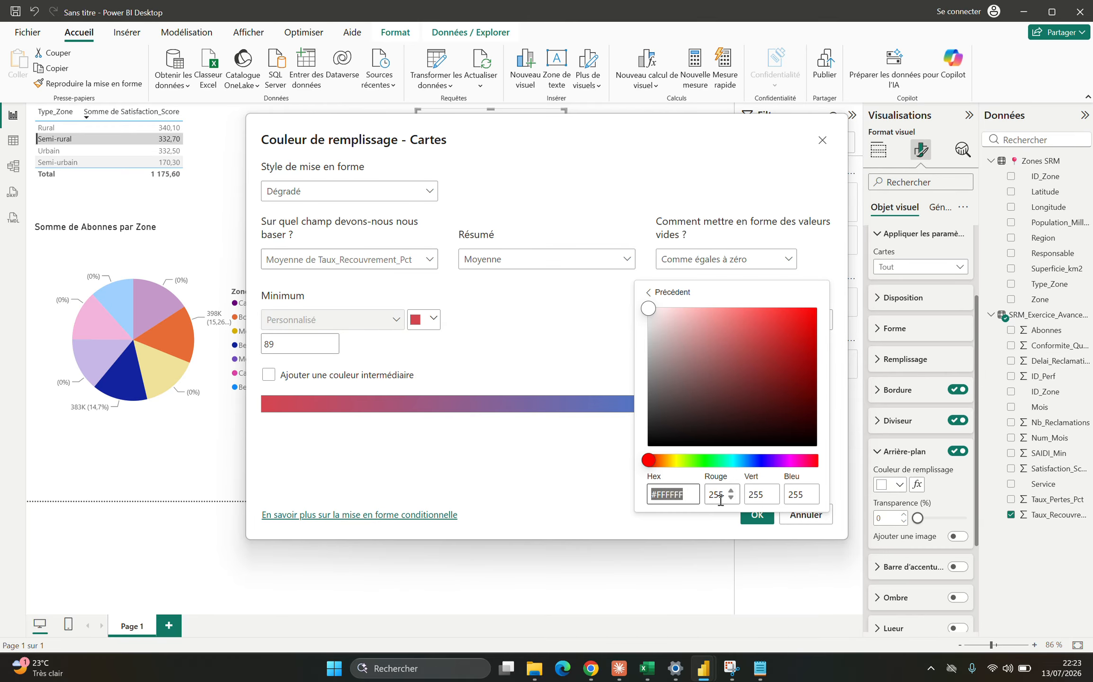
left_click(721, 461)
left_click(786, 318)
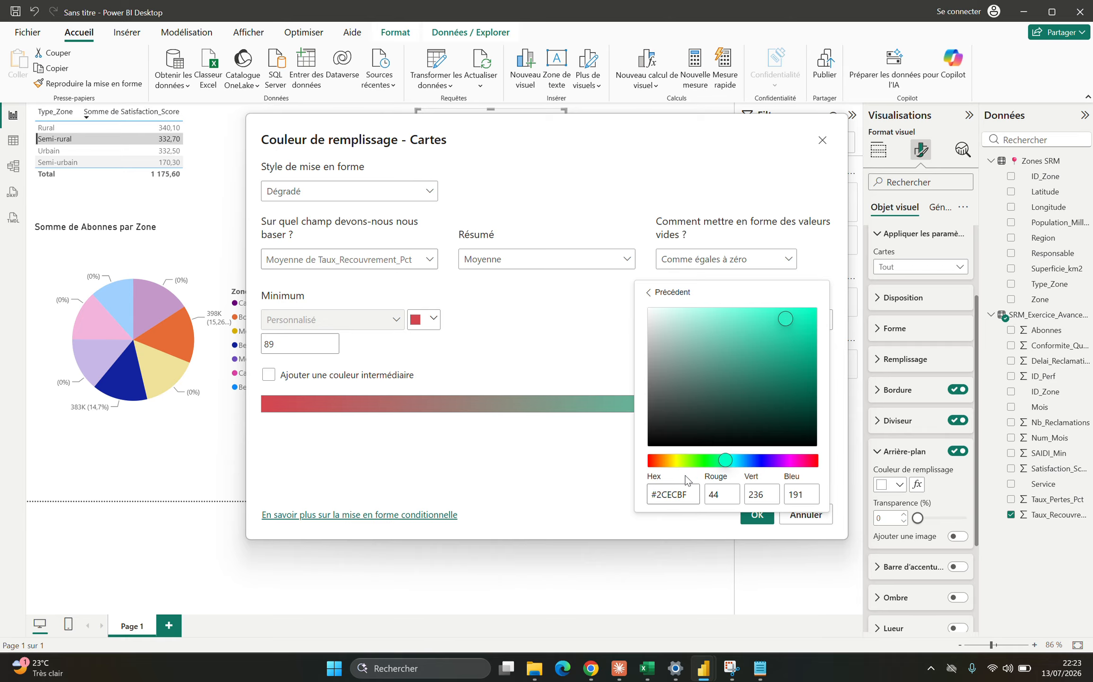
left_click(574, 466)
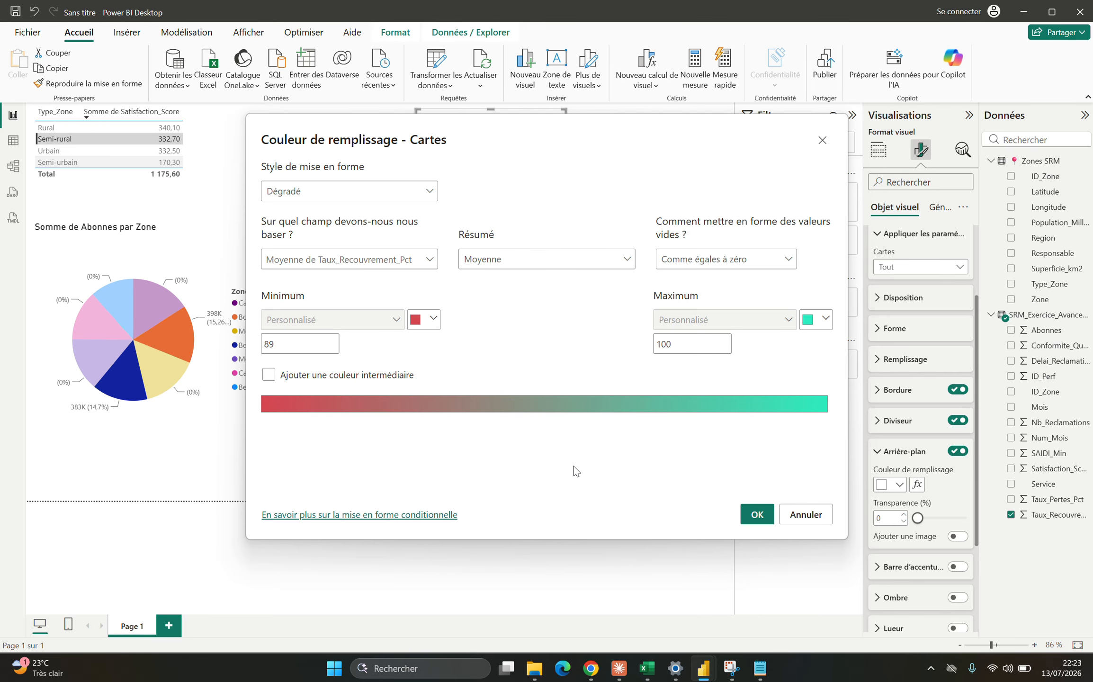
left_click(767, 513)
left_click(539, 340)
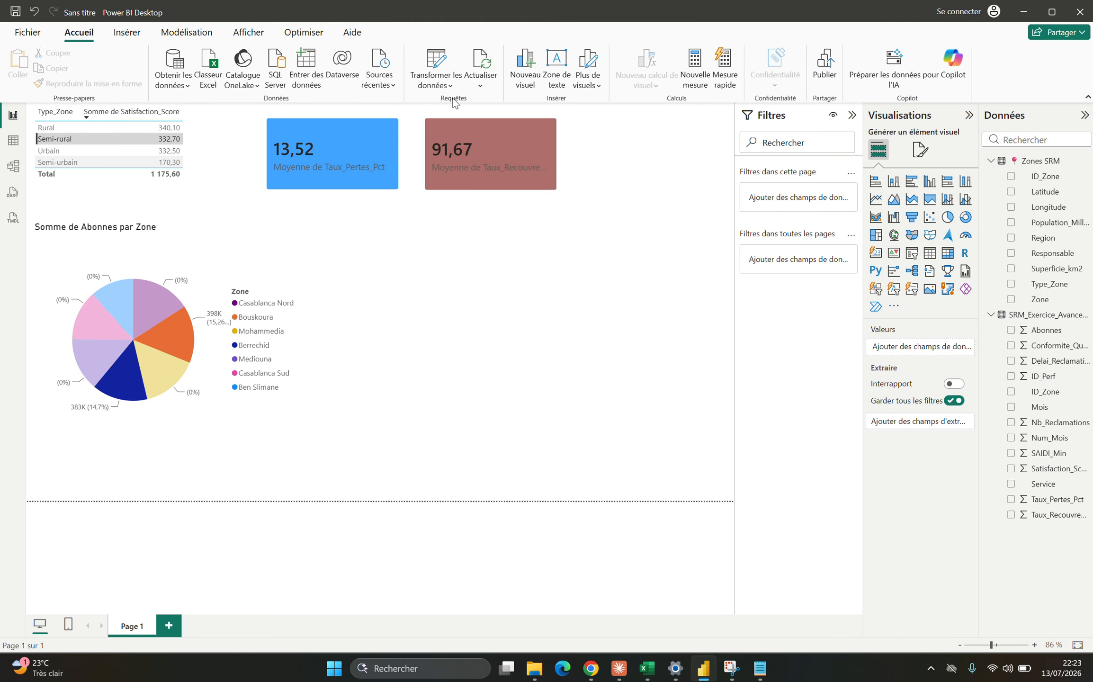
Step: Clear the conditional gradient from the Taux_Recouvrement_Pct card's background fill colour
left_click(475, 140)
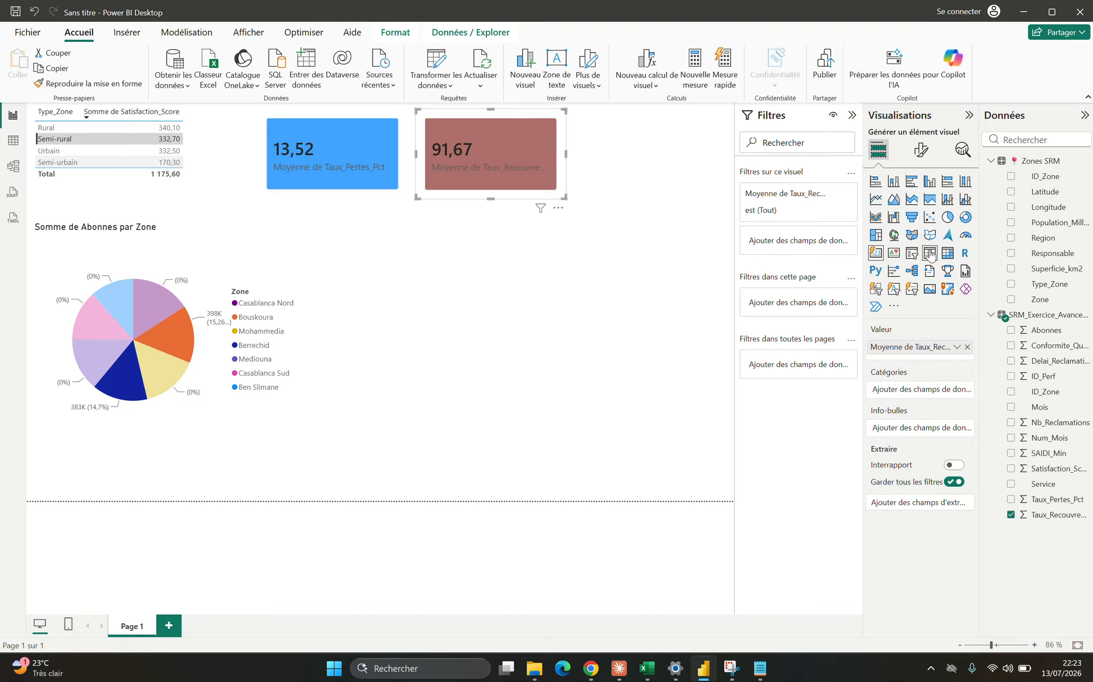
left_click(920, 158)
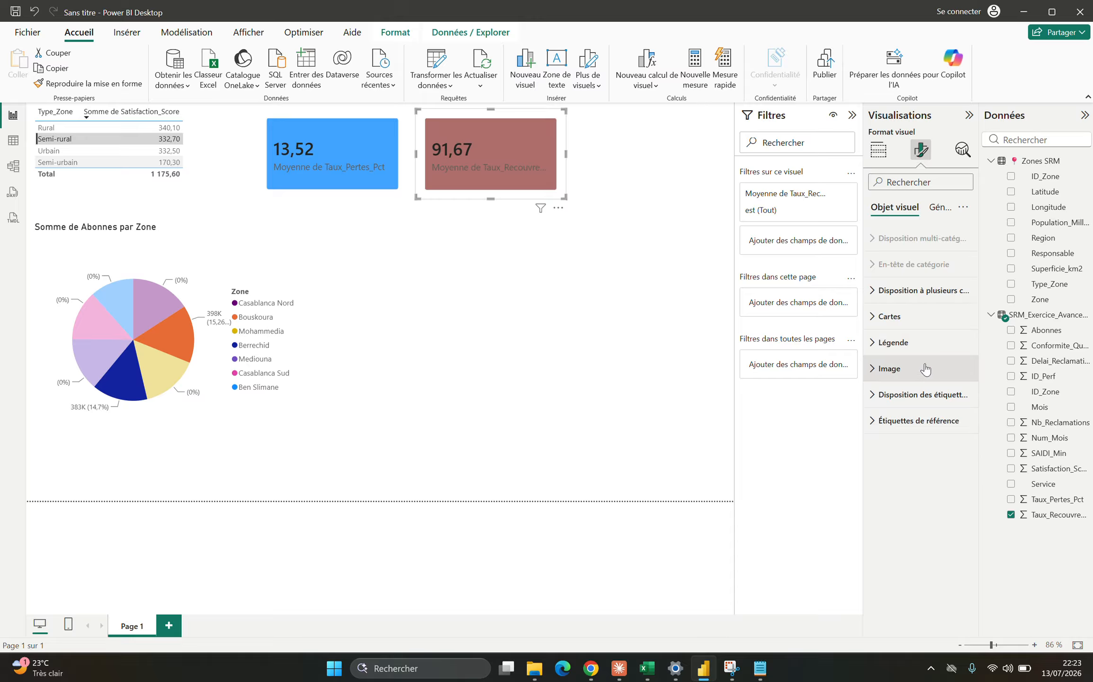
left_click(904, 321)
left_click_drag(976, 363, 995, 498)
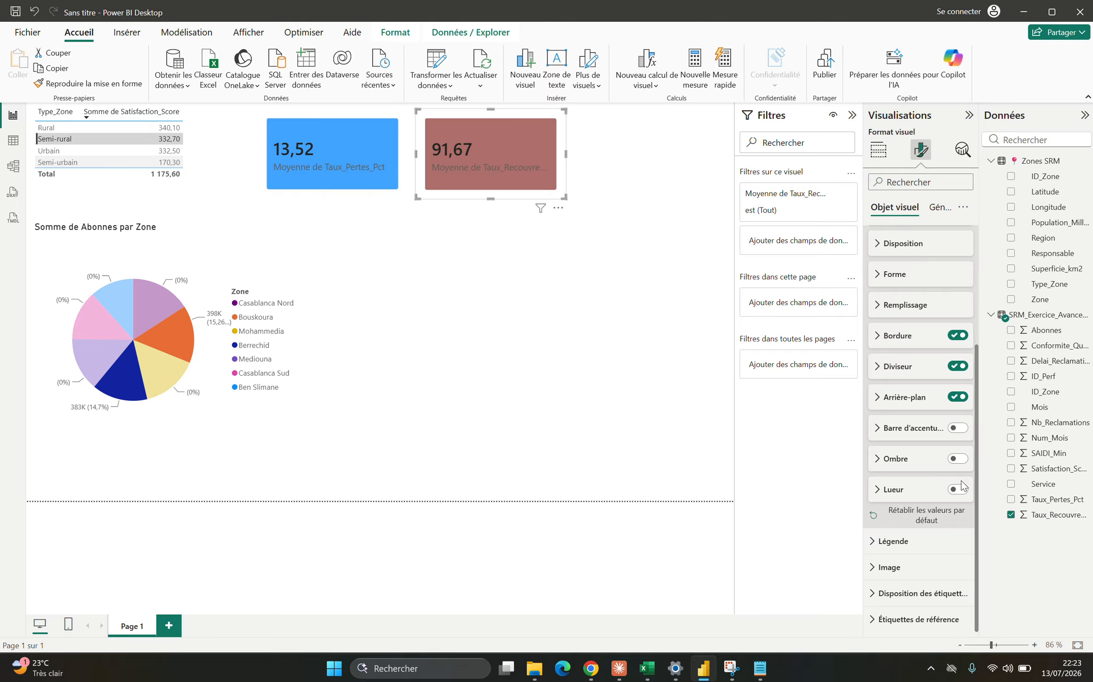
left_click_drag(976, 433, 975, 357)
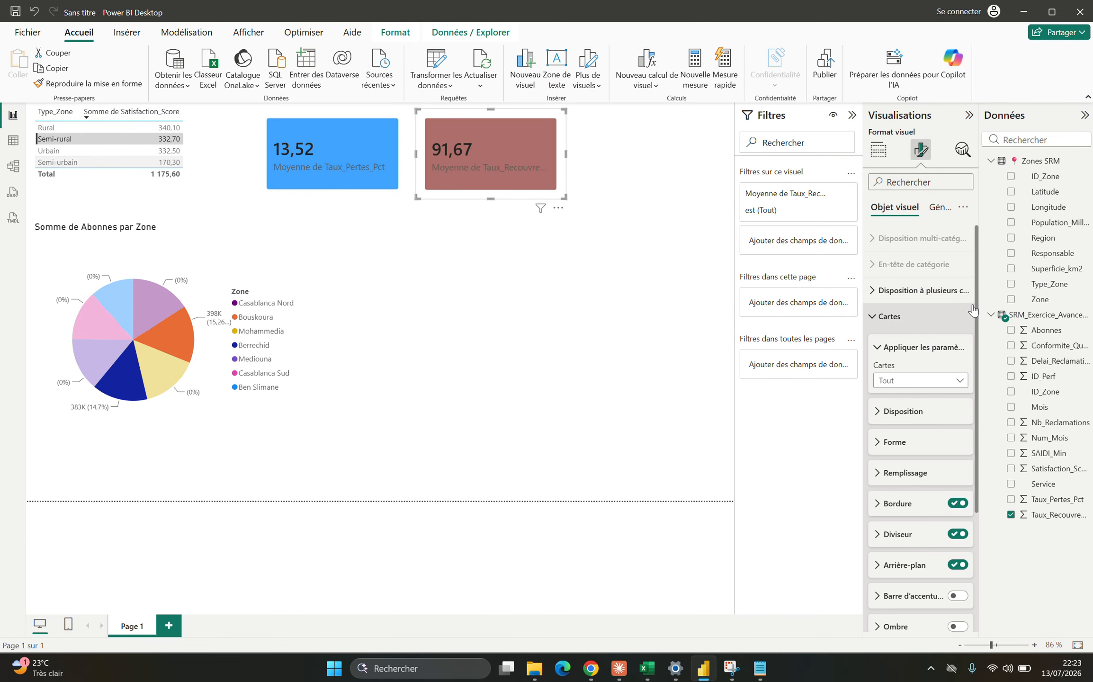
scroll(963, 419, "down", 3)
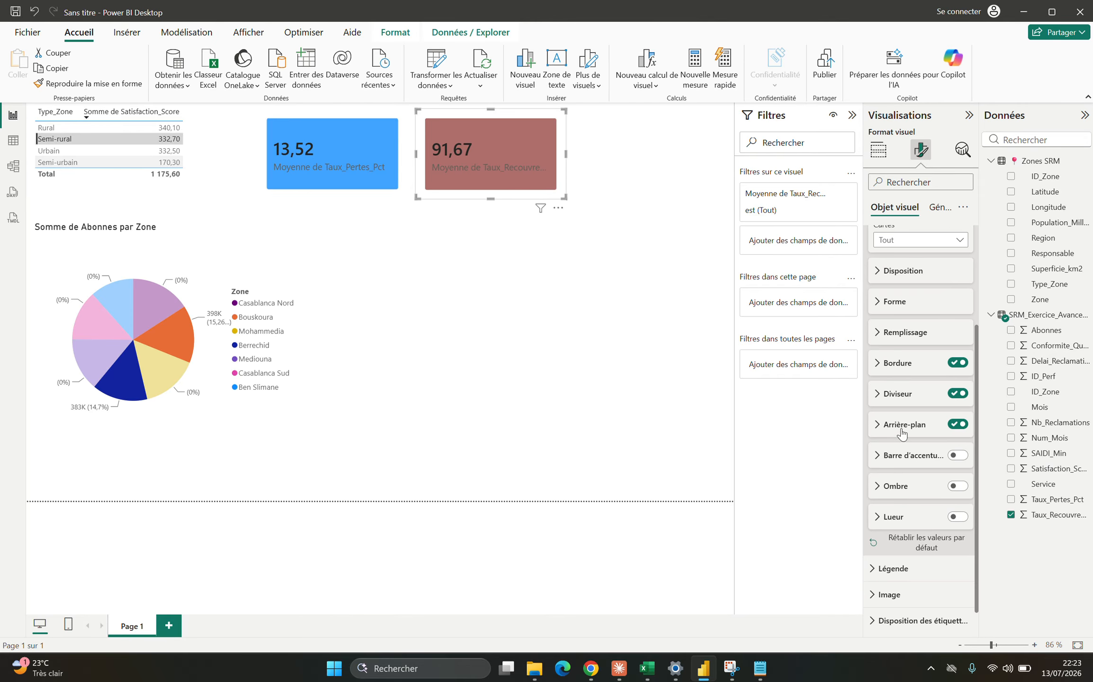
left_click(899, 425)
left_click(899, 459)
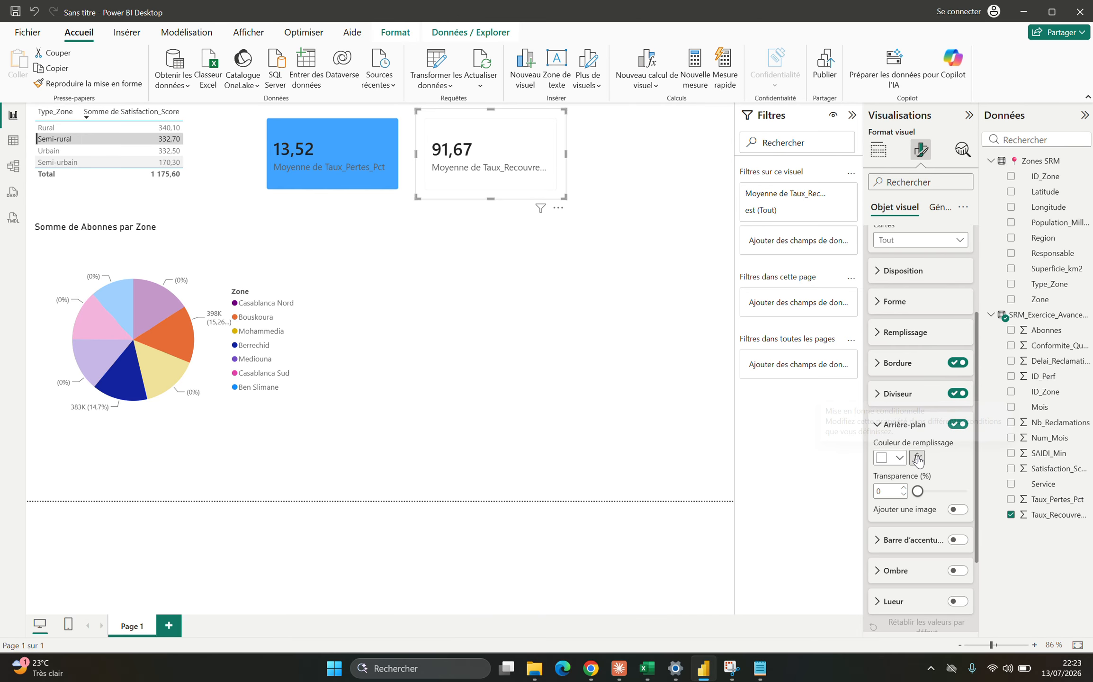
Step: Open a conditional gradient (Dégradé) for the Taux_Recouvrement_Pct card's background fill and set its minimum to 88 in red
left_click(918, 458)
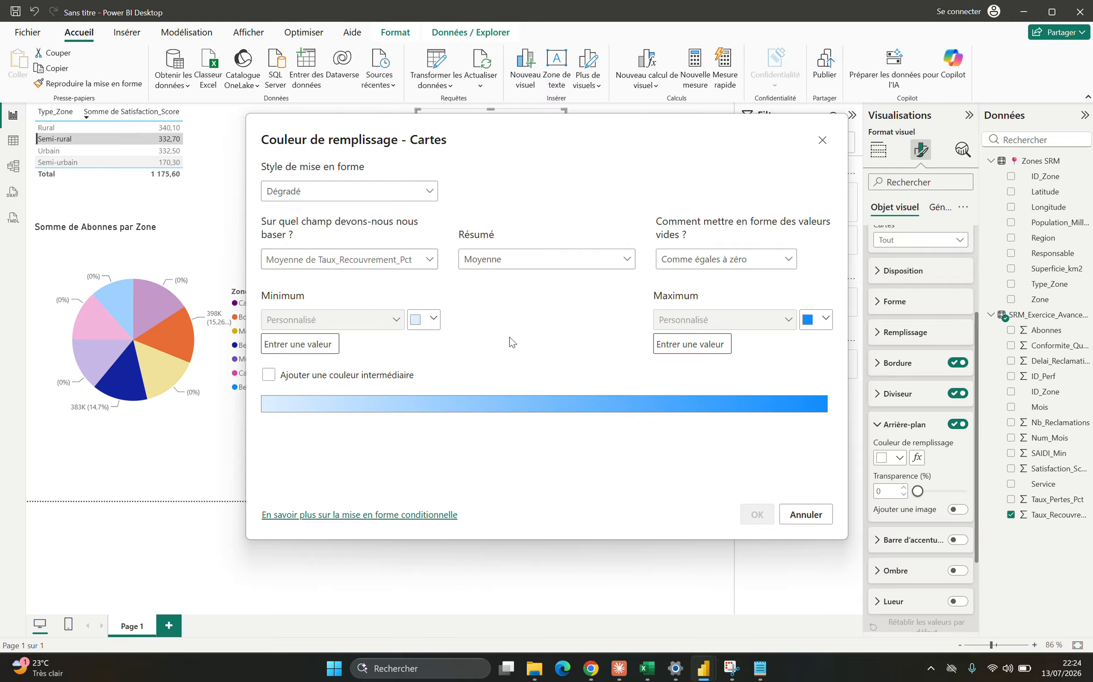
left_click(427, 321)
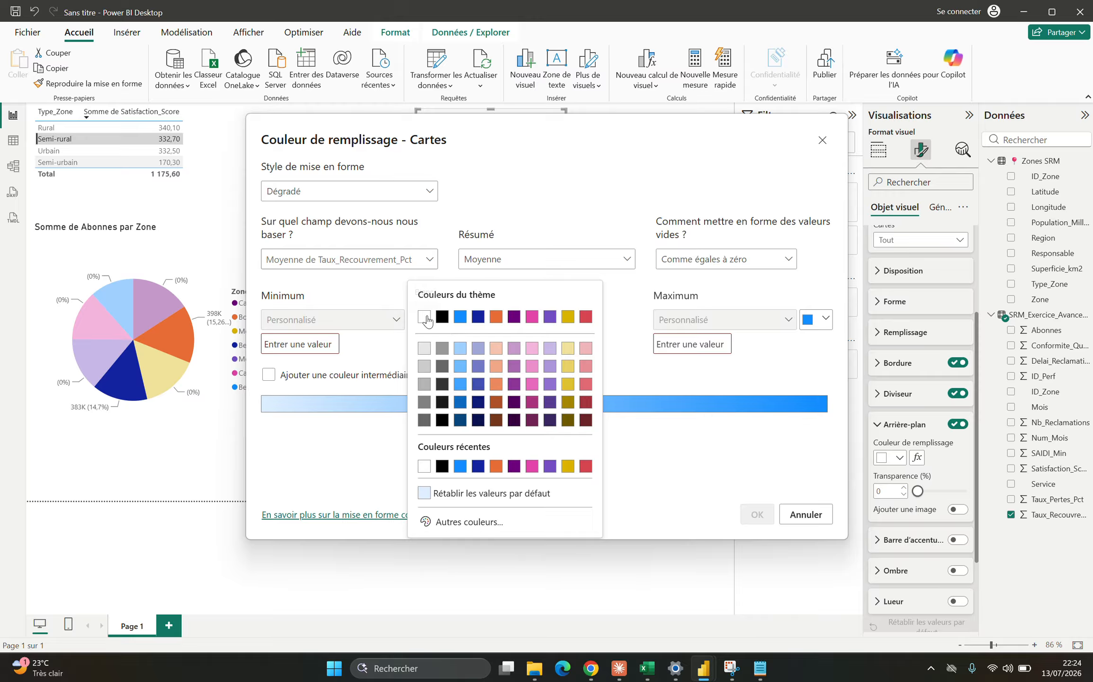
left_click(313, 341)
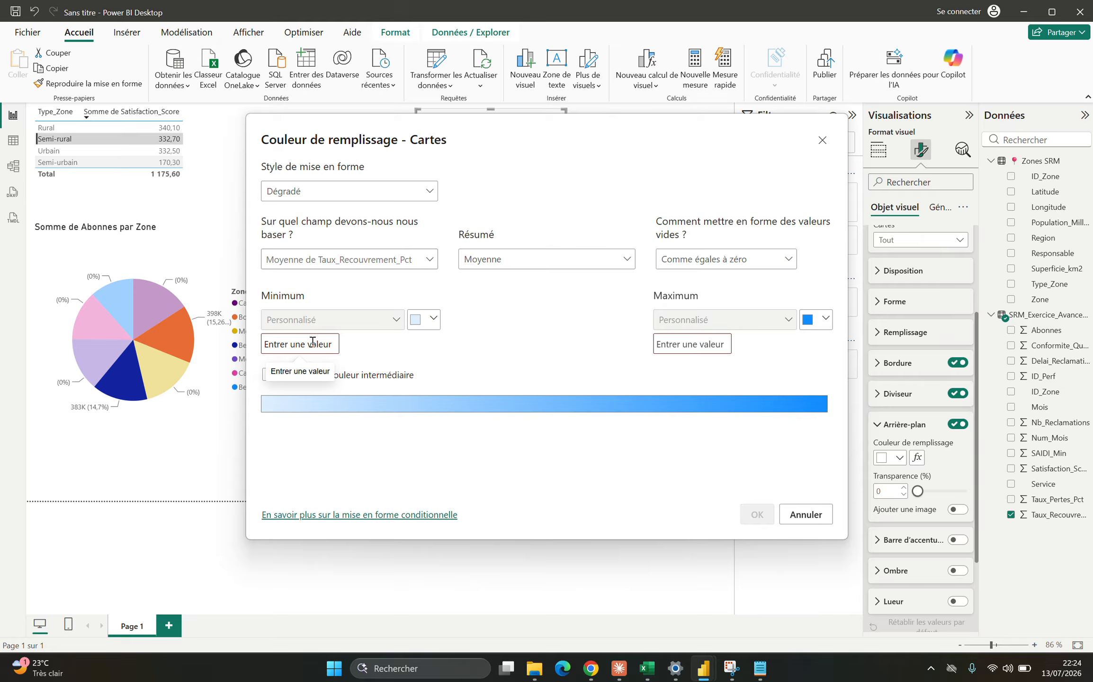
key("Tab")
left_click(284, 345)
type("88")
left_click(426, 319)
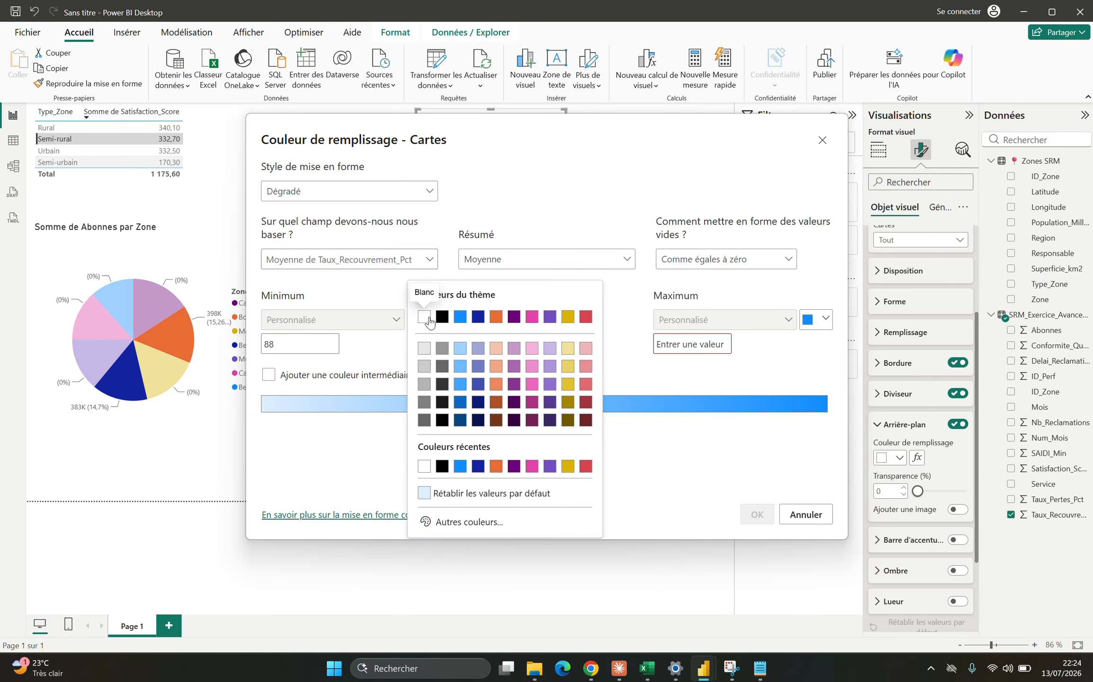
left_click(585, 316)
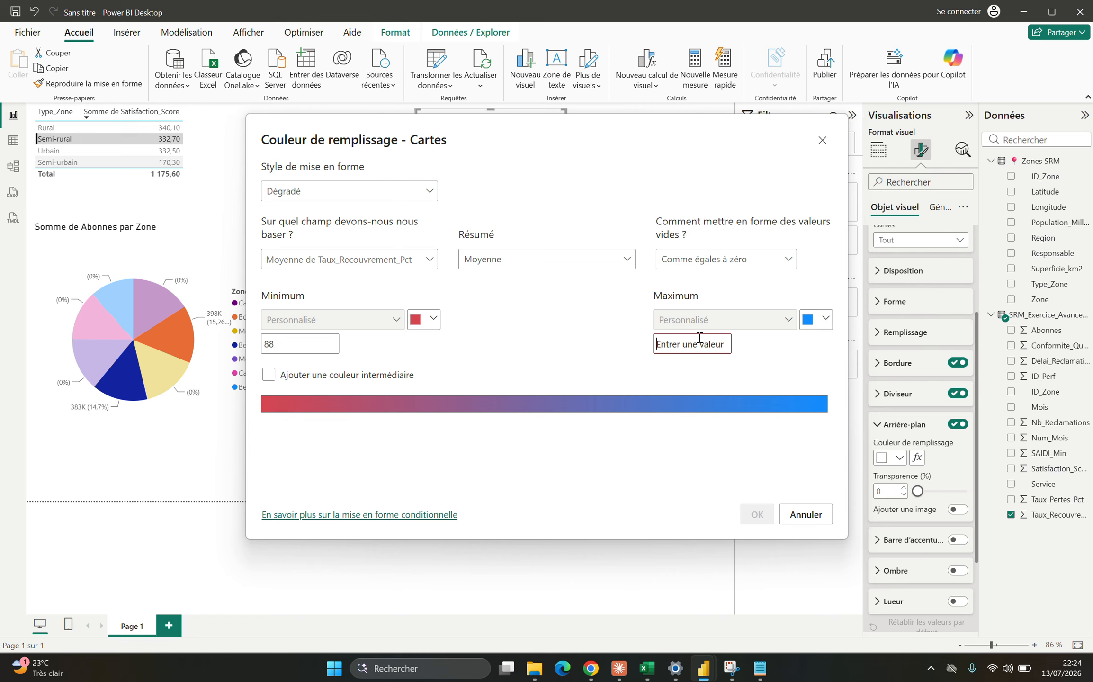
Step: Set the gradient's maximum to 90 with custom turquoise #36D3BE, apply it to the card background and deselect the card
type("90")
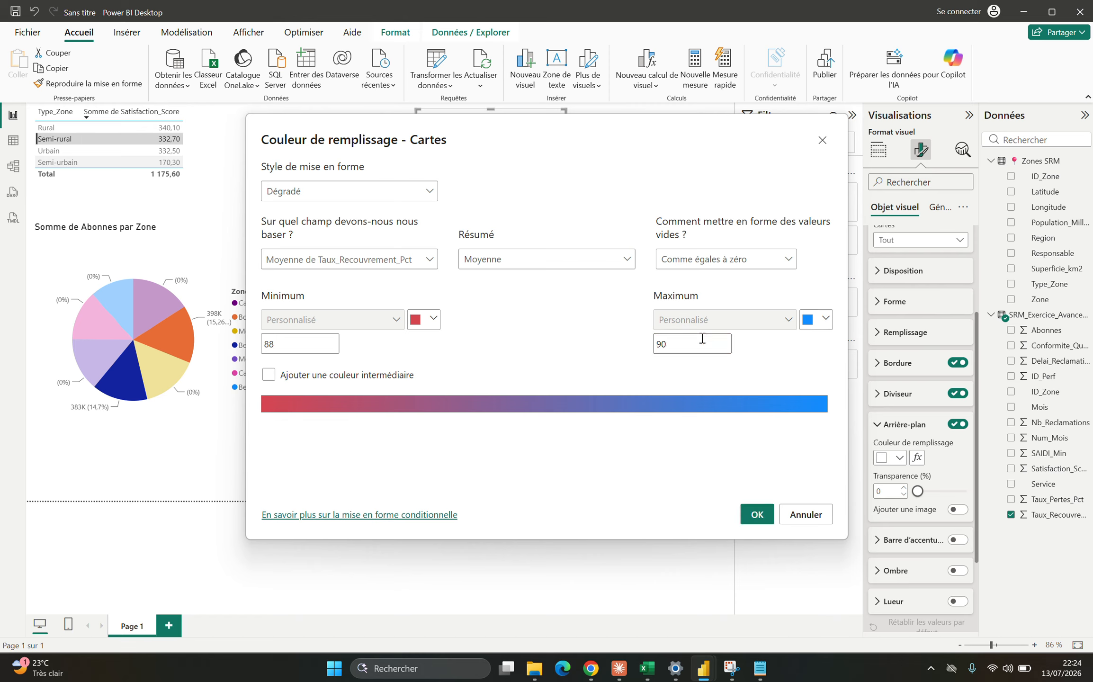
left_click(825, 317)
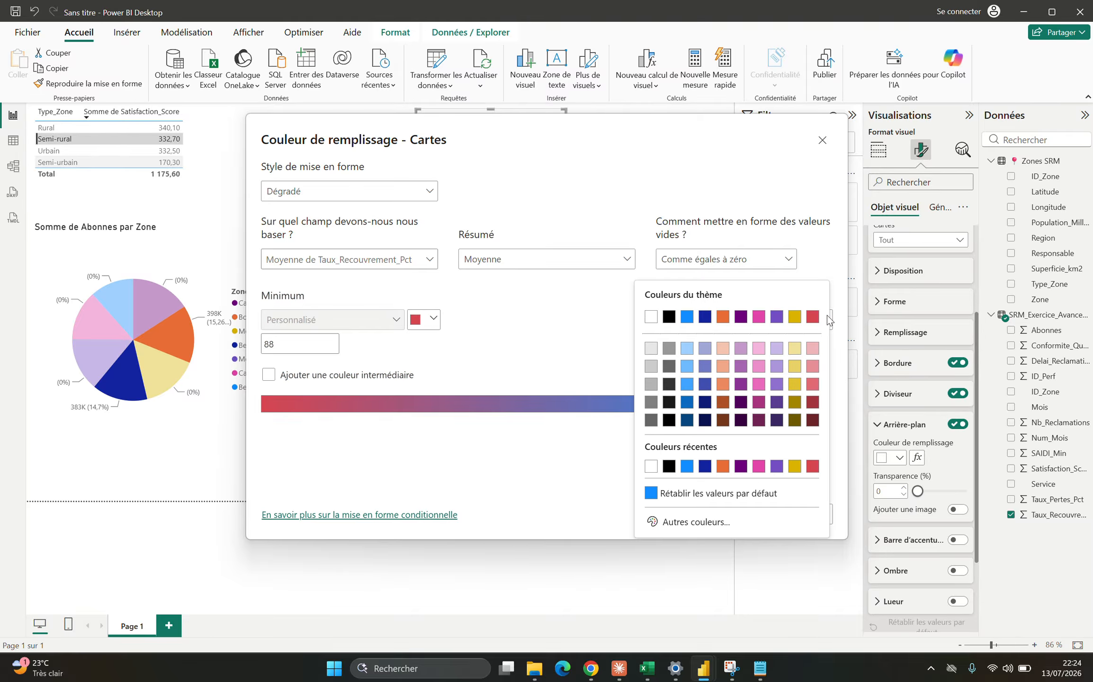
left_click(696, 521)
left_click(728, 461)
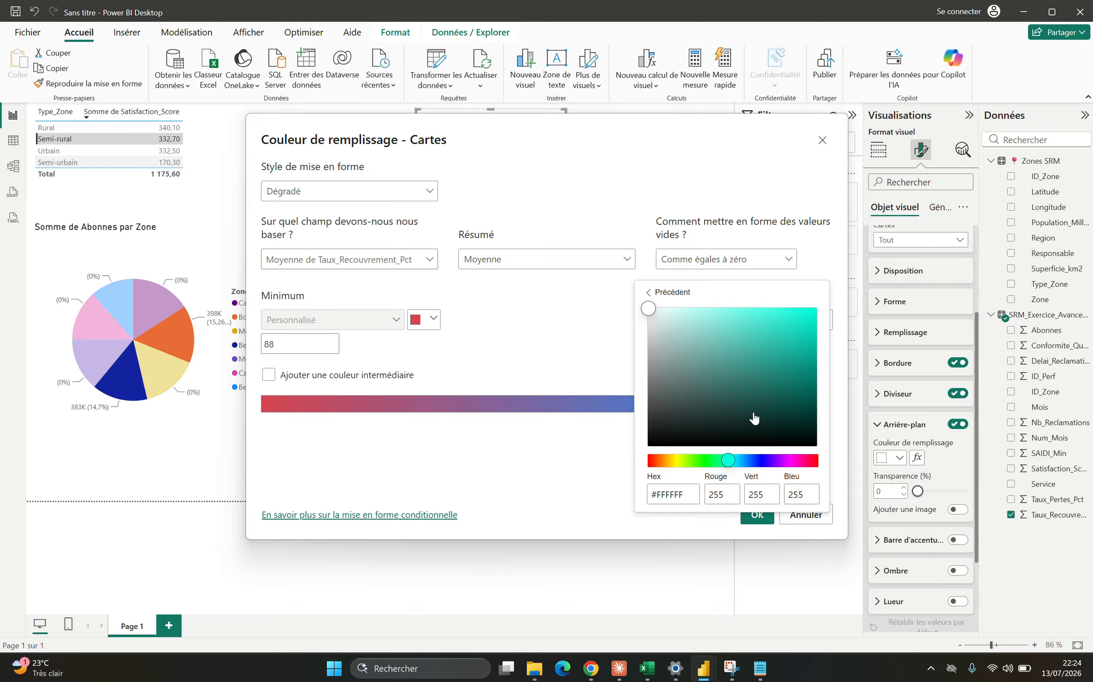
left_click(774, 332)
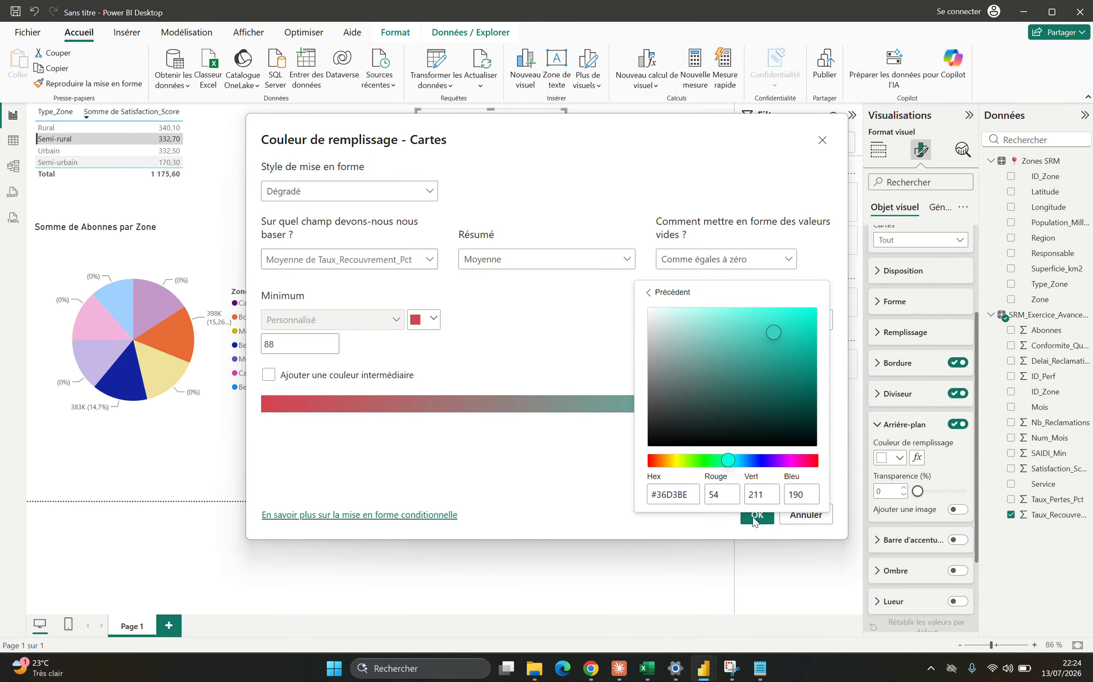
left_click(661, 483)
left_click(757, 514)
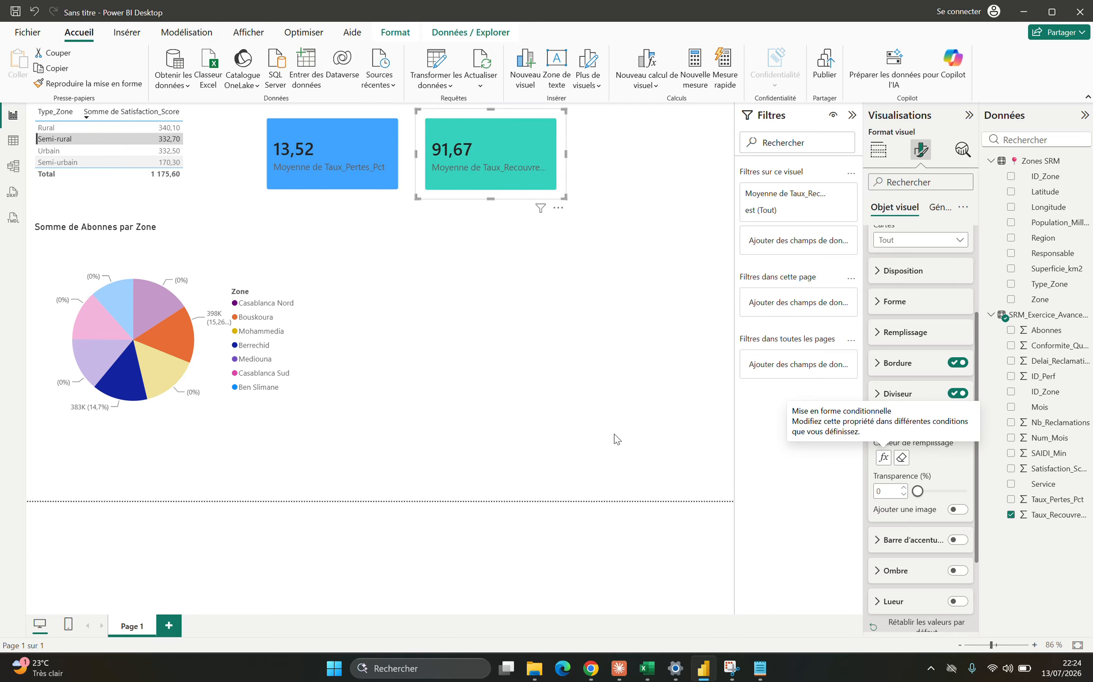
left_click(497, 369)
Step: Duplicate the Taux_Recouvrement_Pct card beside the original and replace the copy's field with Satisfaction_Score
left_click(539, 178)
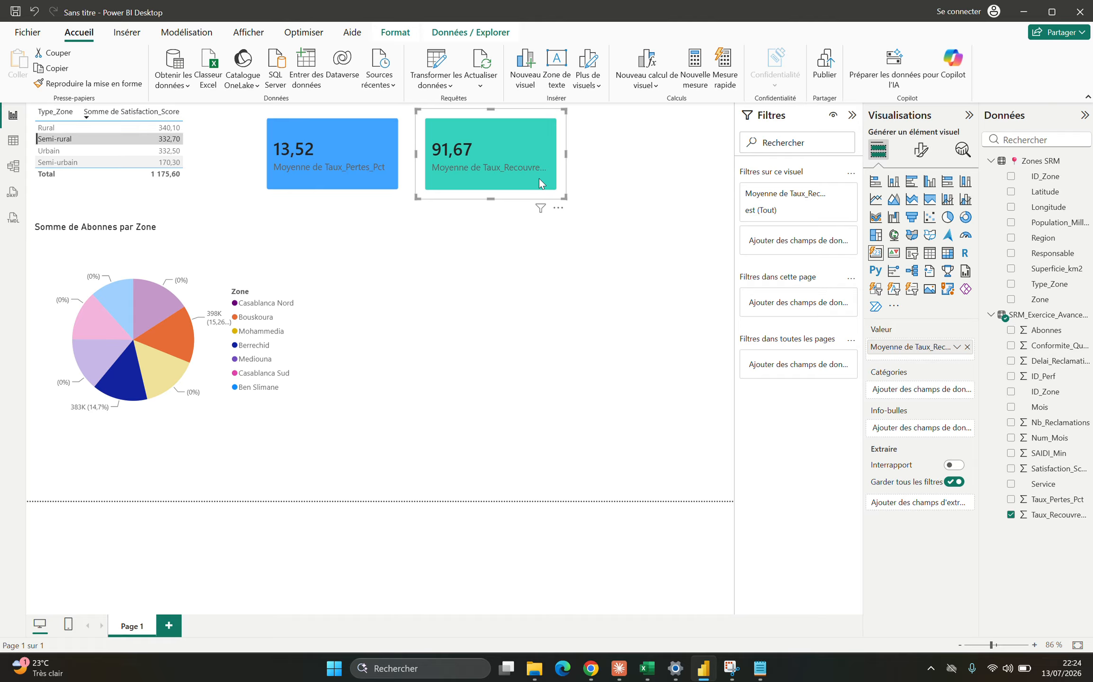
key("ctrl+c")
key("ctrl+v")
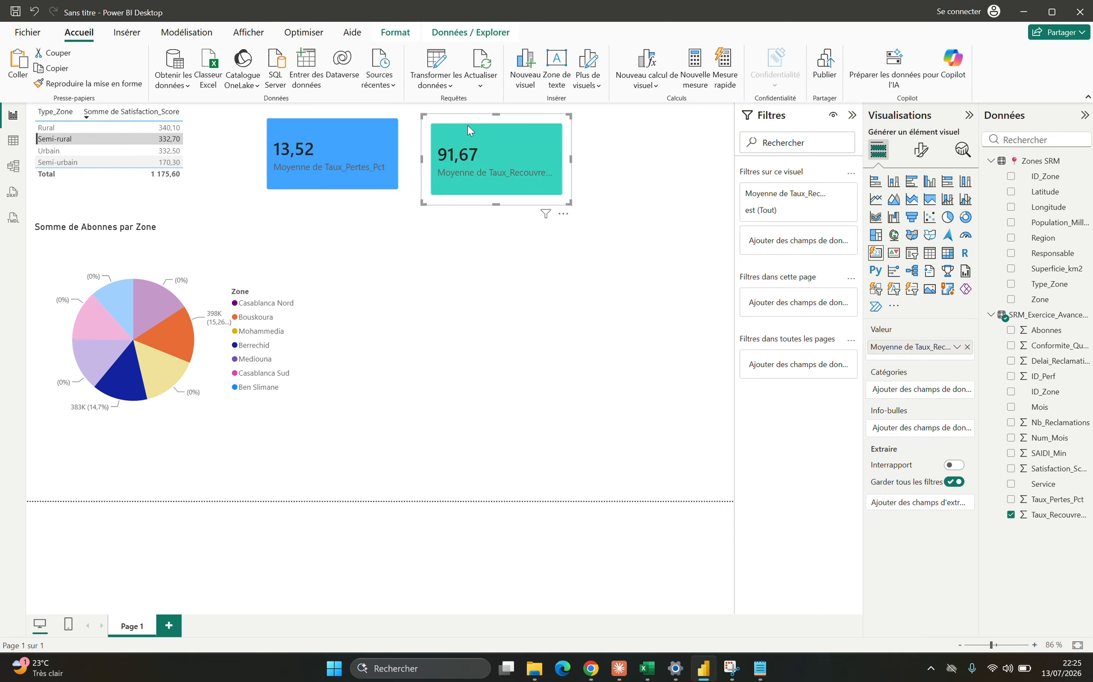
left_click_drag(467, 129, 631, 124)
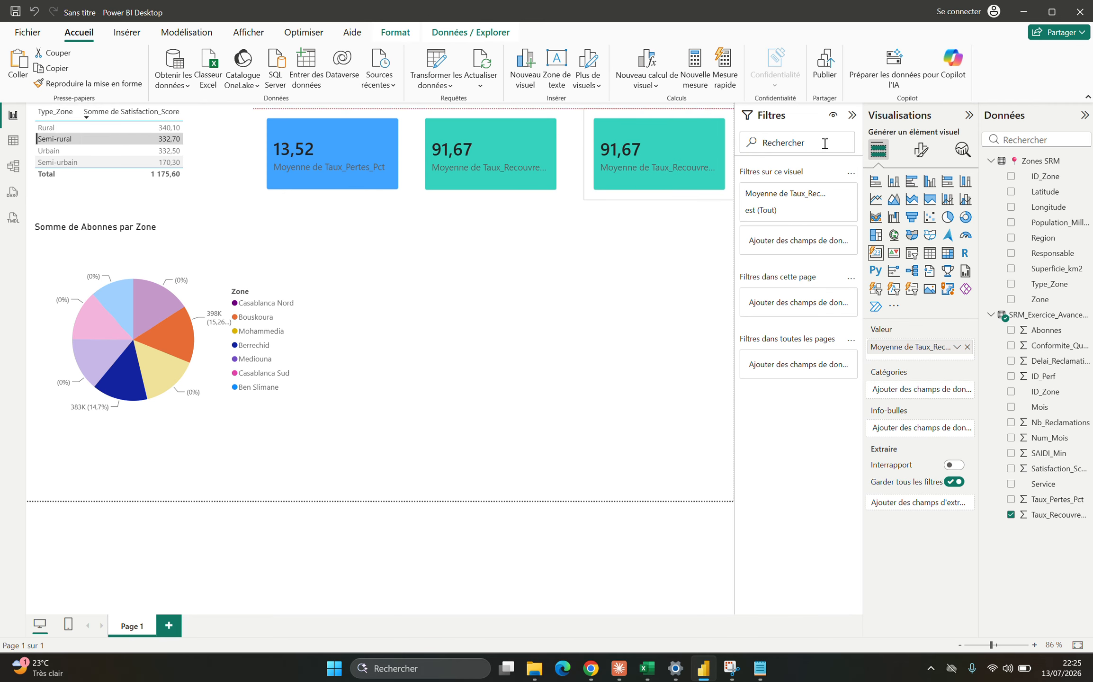
left_click_drag(825, 144, 708, 147)
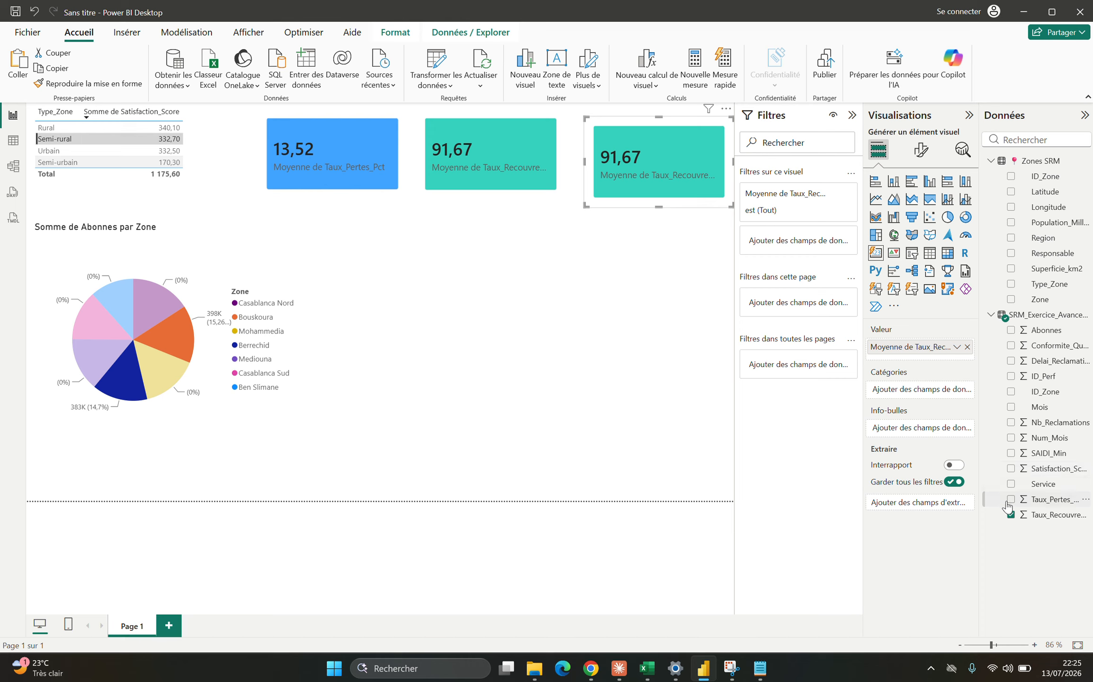
left_click(1010, 515)
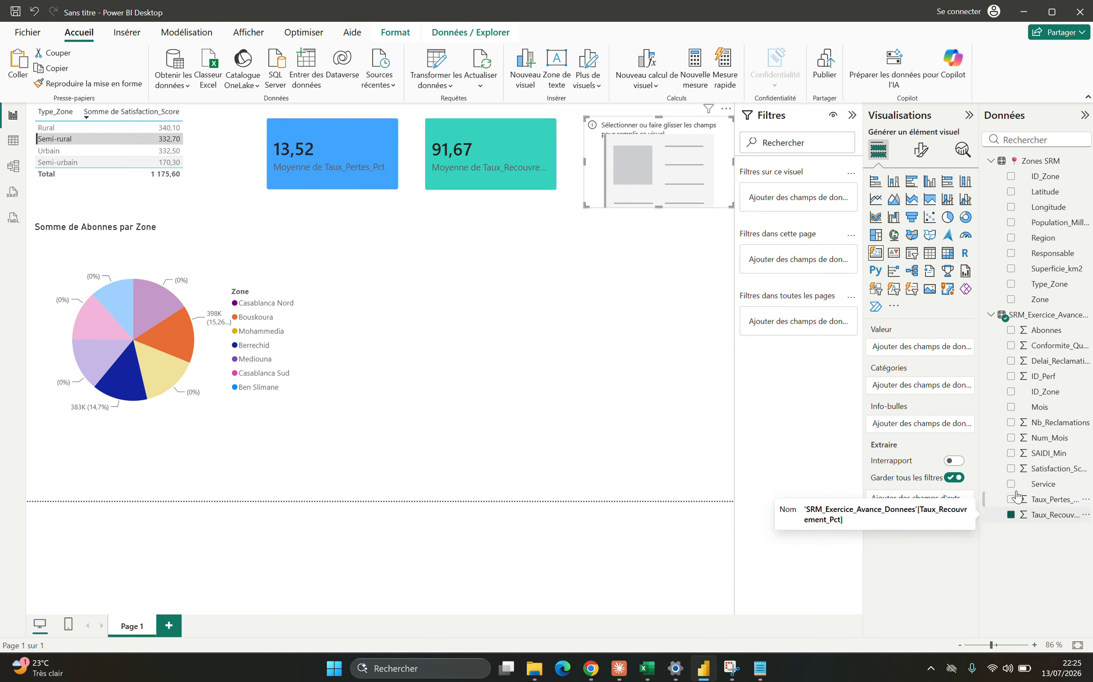
left_click(1010, 469)
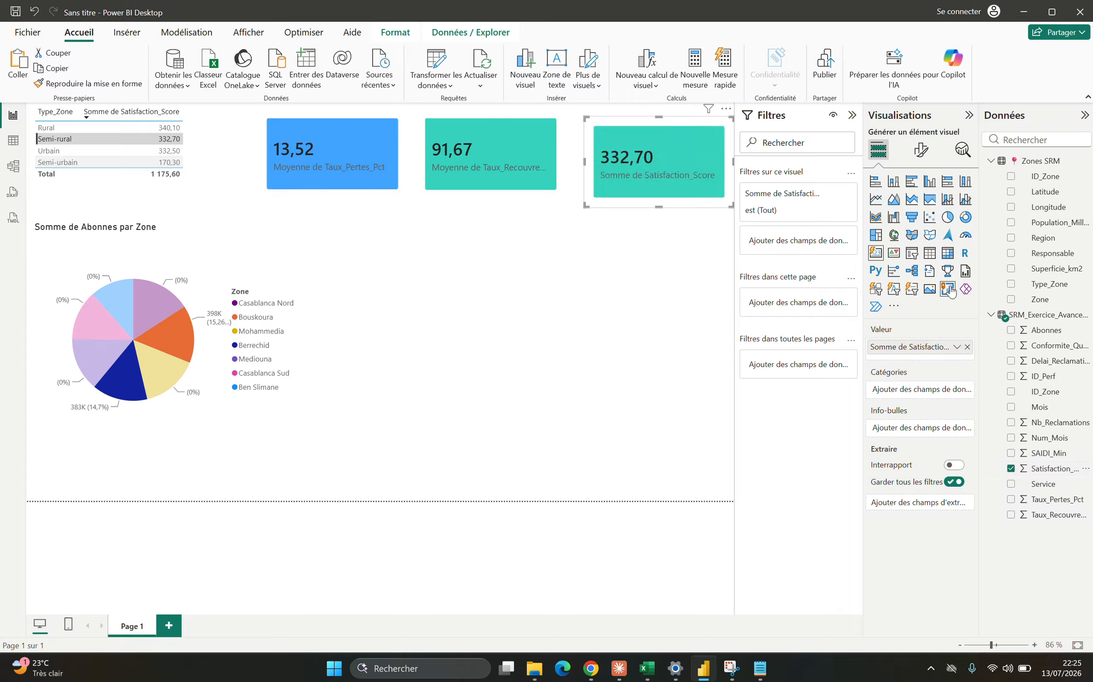
Step: Replace the conditional background fill of the Satisfaction_Score card with a solid golden yellow theme colour
left_click(922, 151)
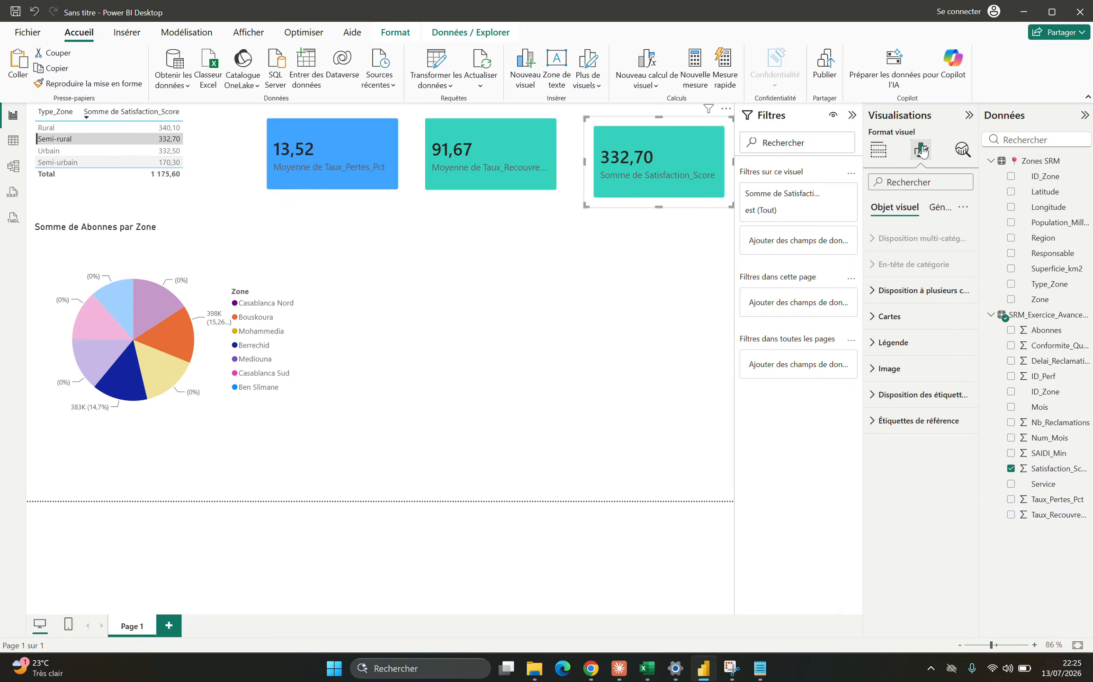
left_click(888, 317)
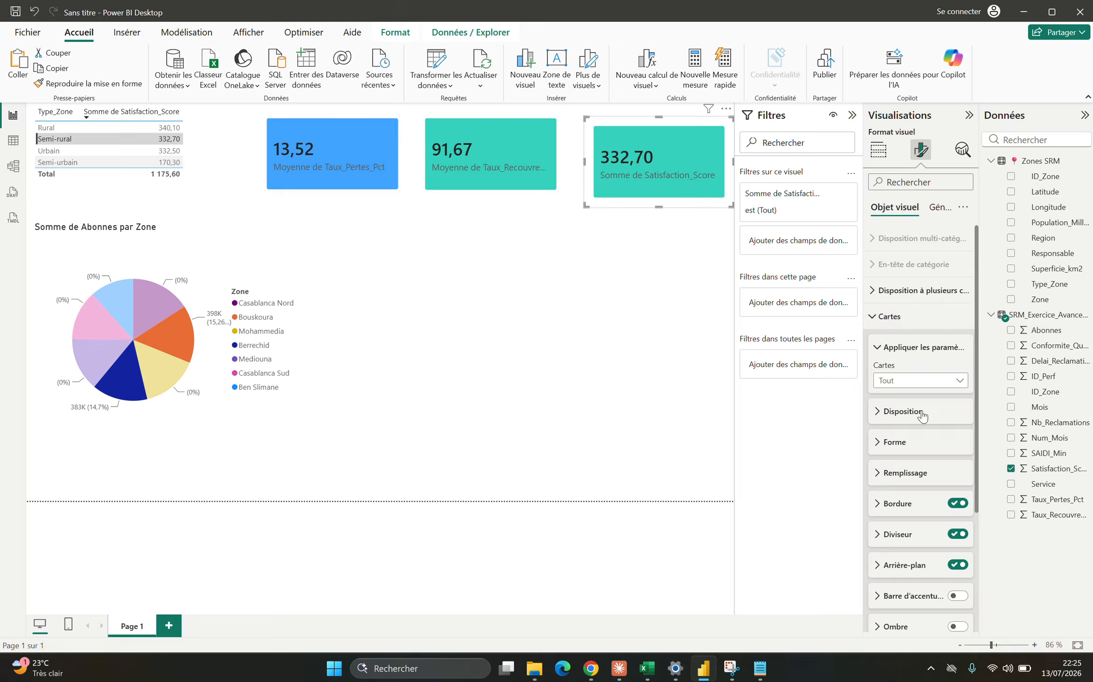
left_click(905, 473)
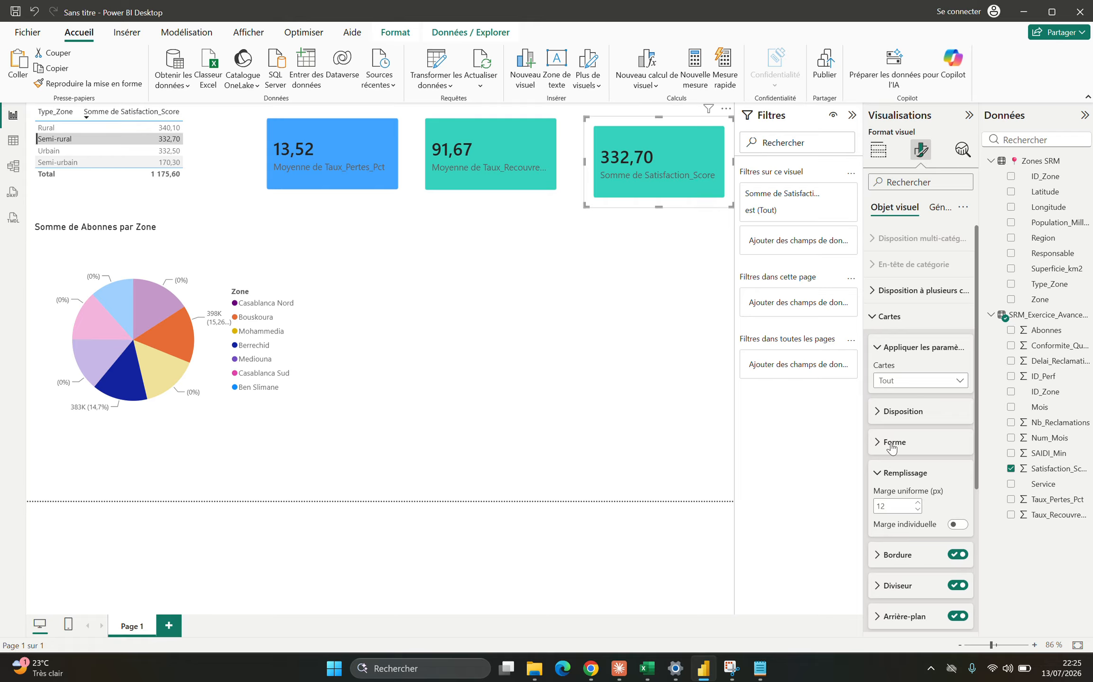
left_click(905, 475)
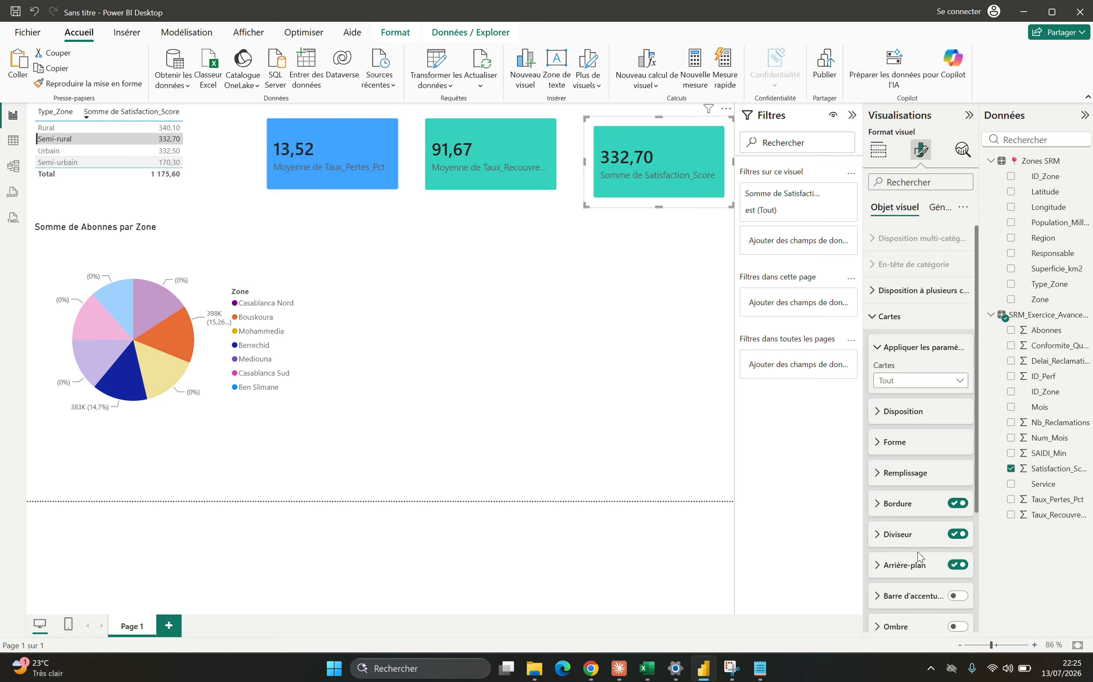
left_click(913, 566)
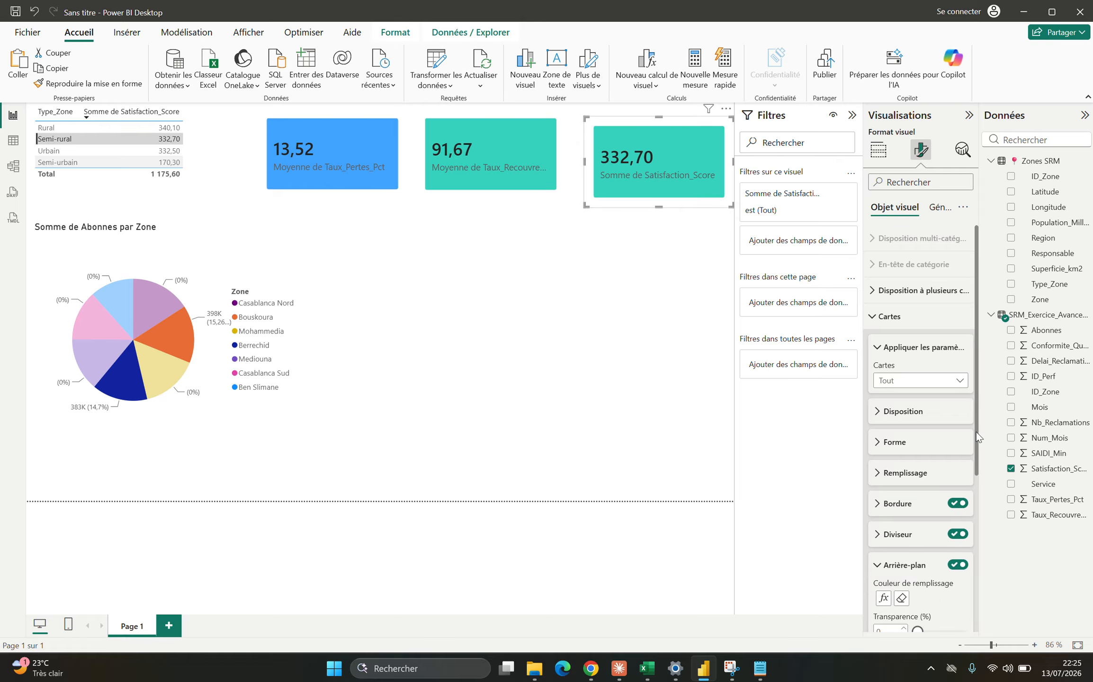
left_click_drag(976, 432, 969, 496)
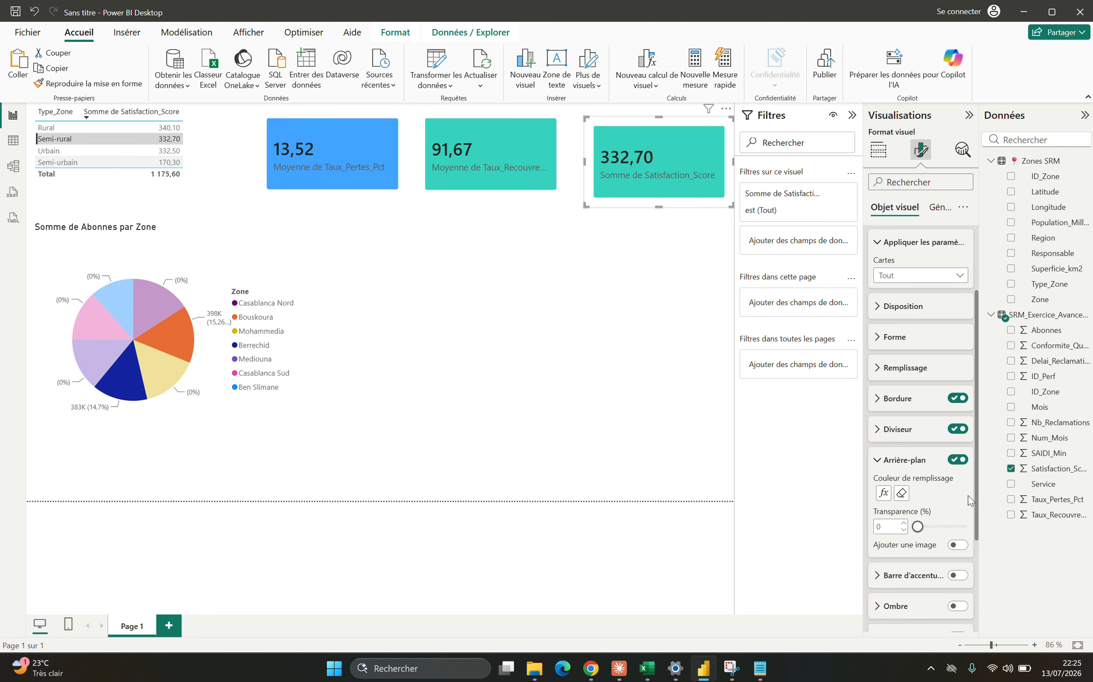
left_click(900, 494)
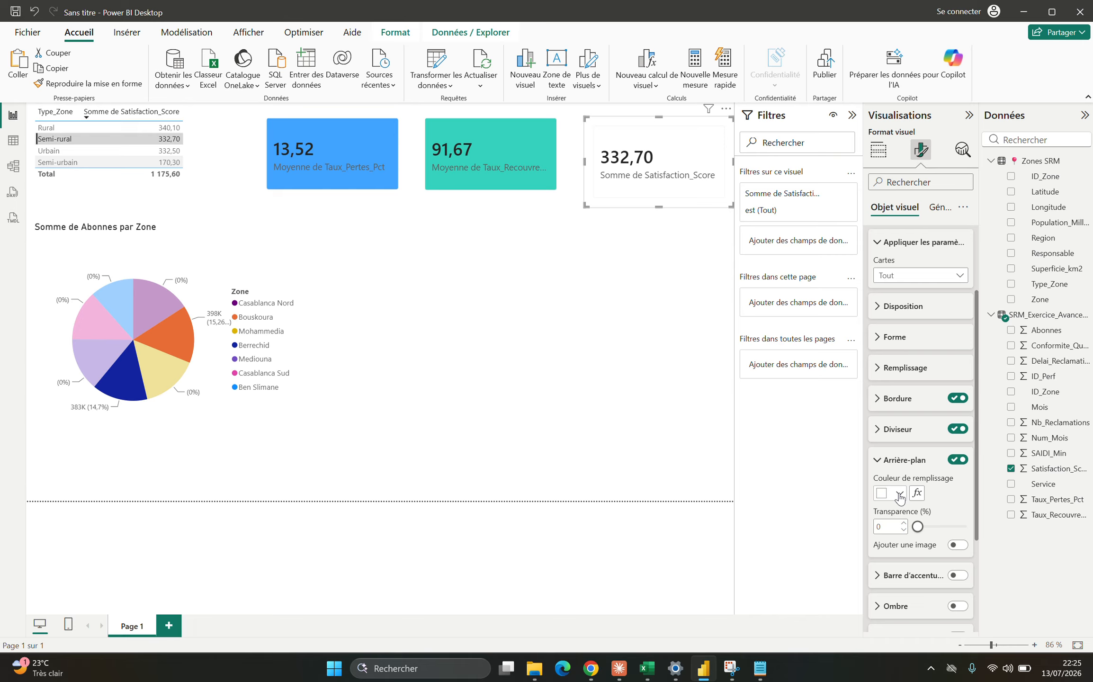
left_click(899, 495)
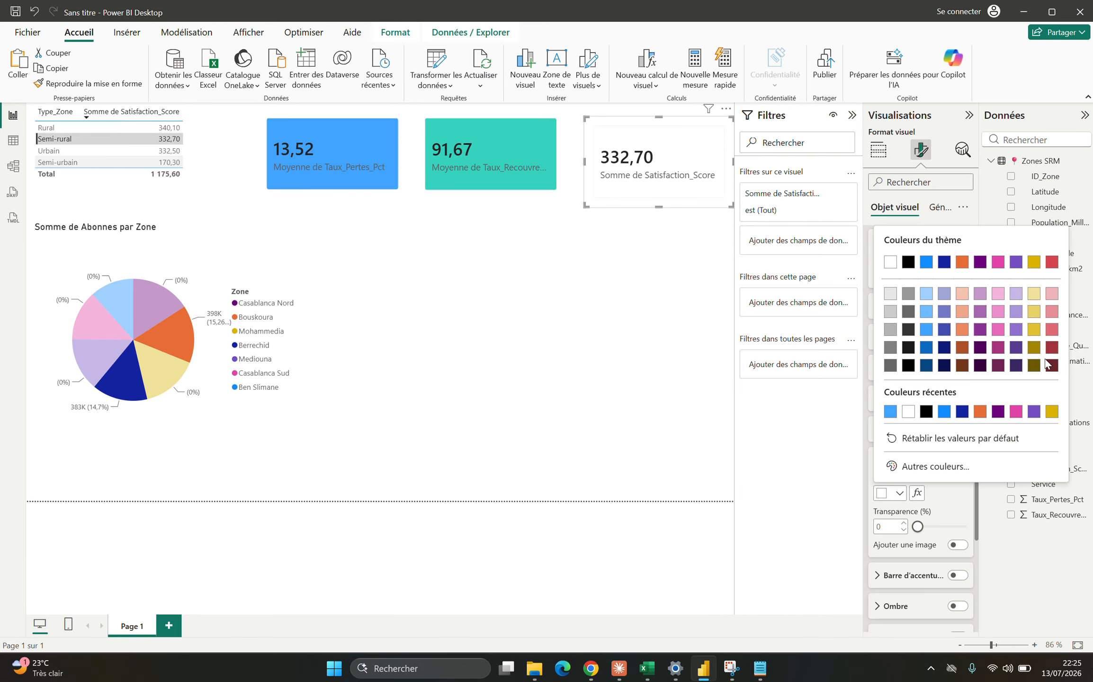
left_click(1034, 330)
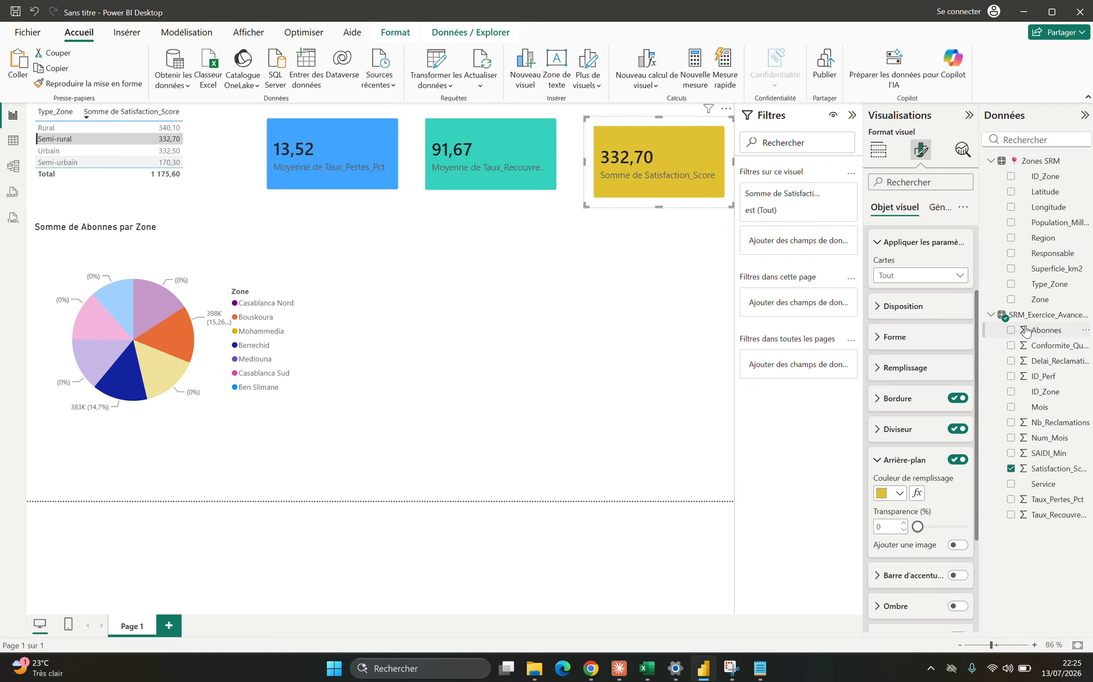
left_click(552, 222)
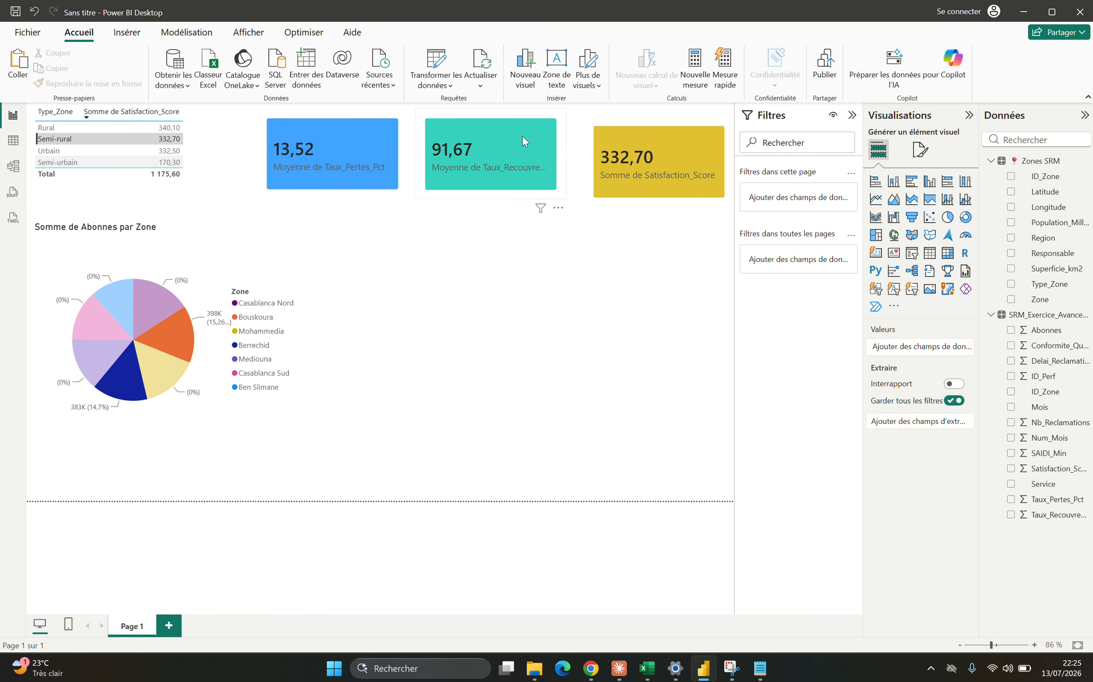
Step: Move the Satisfaction_Score card closer to the turquoise card and summarise its value as an average (Moyenne)
left_click_drag(687, 195, 663, 188)
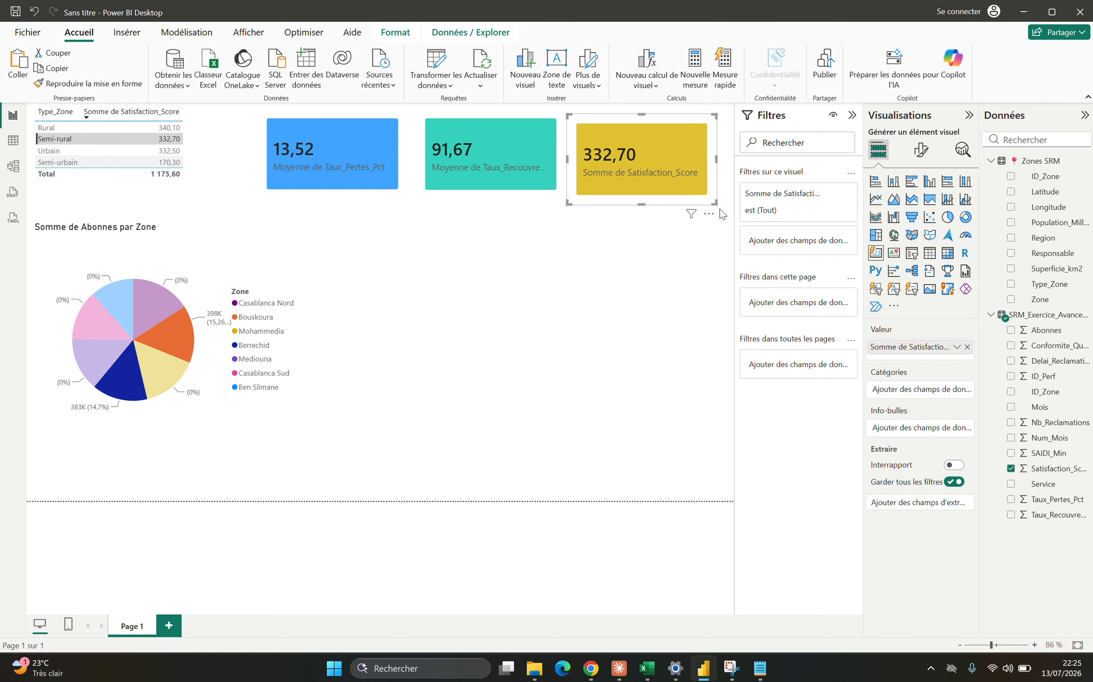
left_click(958, 347)
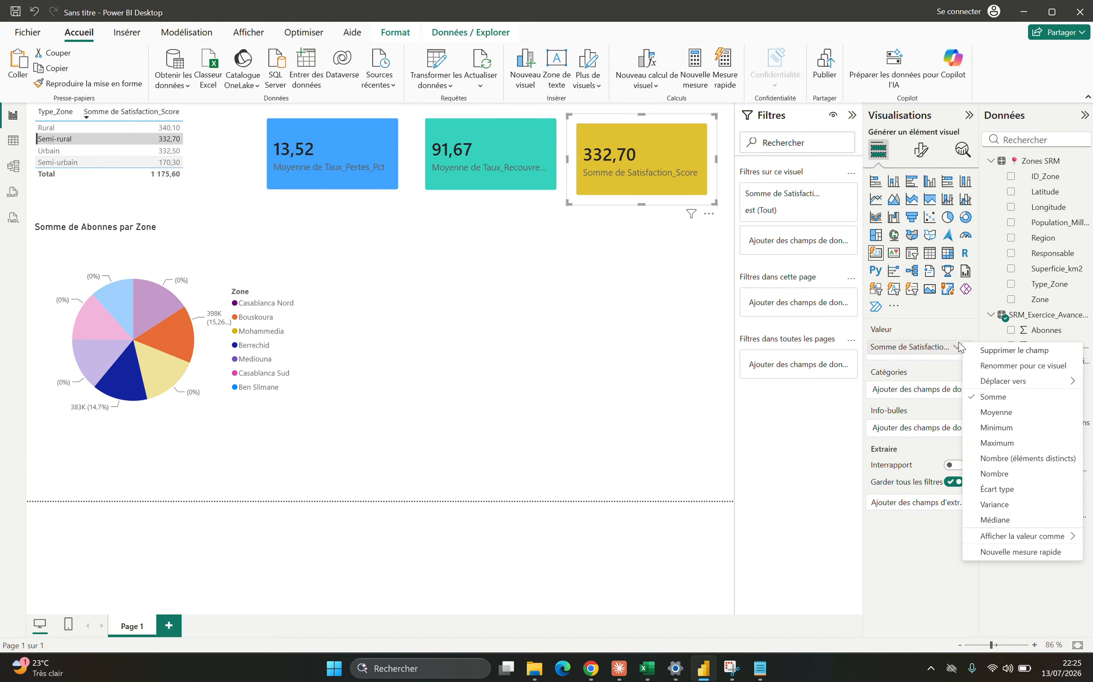
left_click(996, 412)
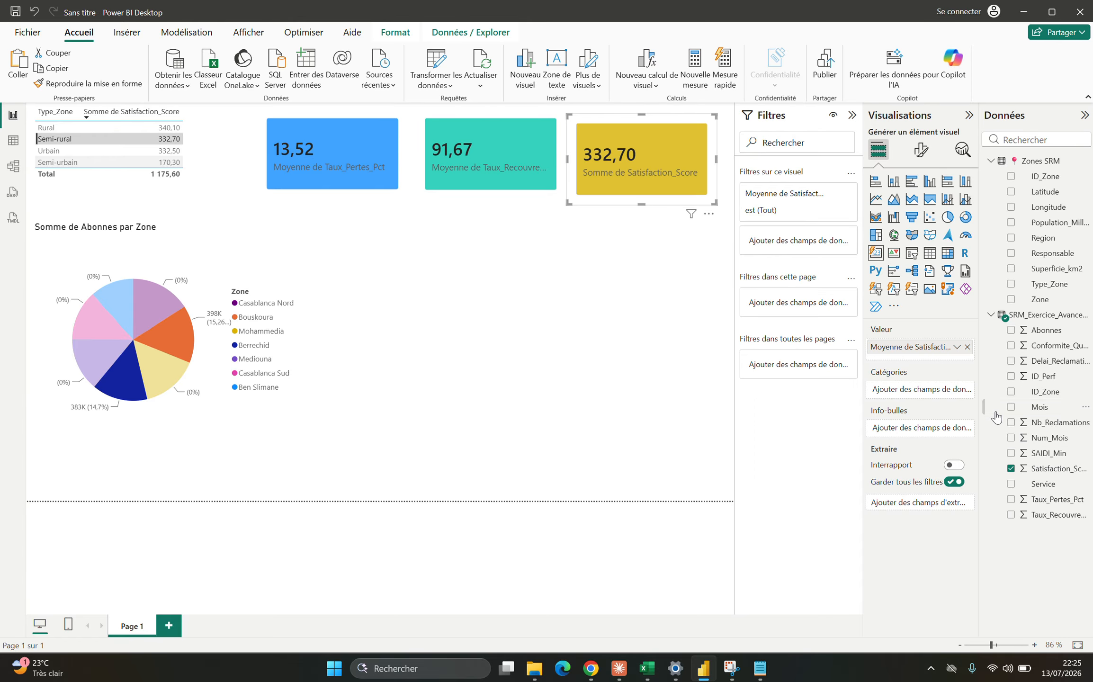
left_click(569, 341)
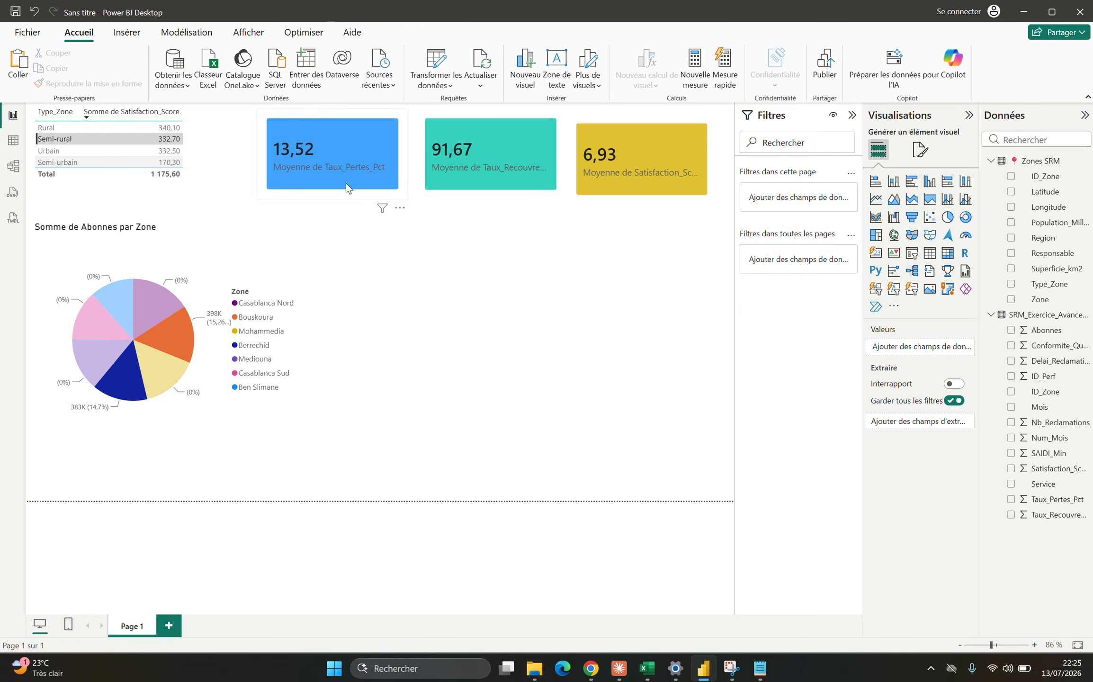
Step: Add a stacked column chart beside the pie chart with Mois on the X axis and widen it to span below the cards
mouse_move(173, 309)
left_click(895, 182)
left_click(1011, 408)
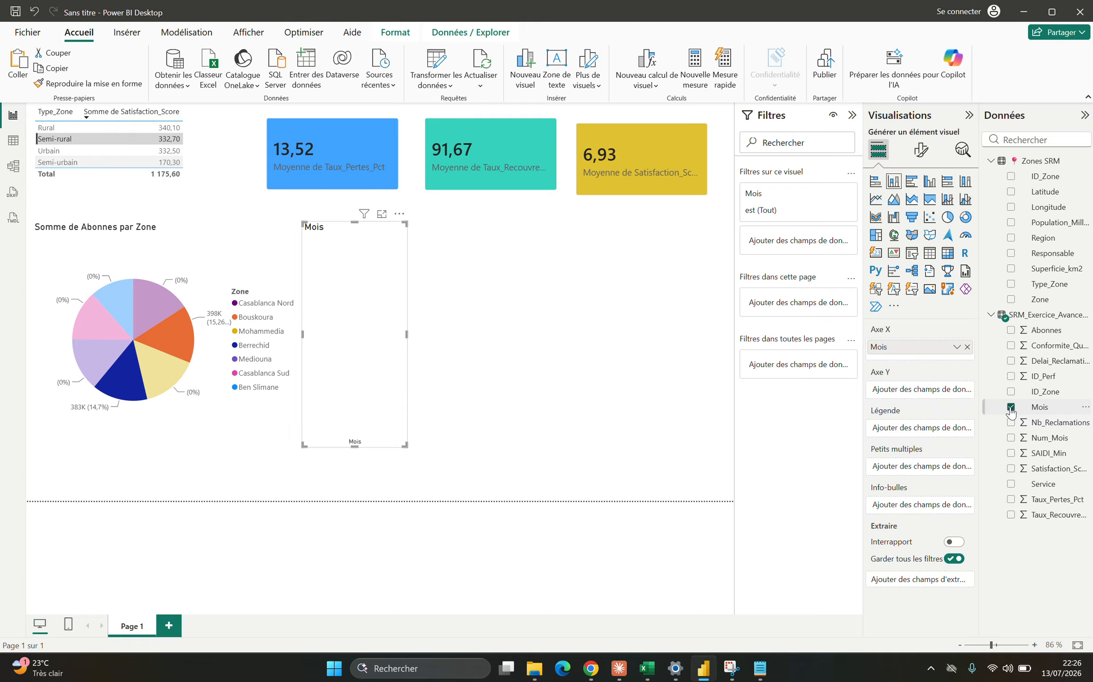
left_click_drag(408, 334, 665, 366)
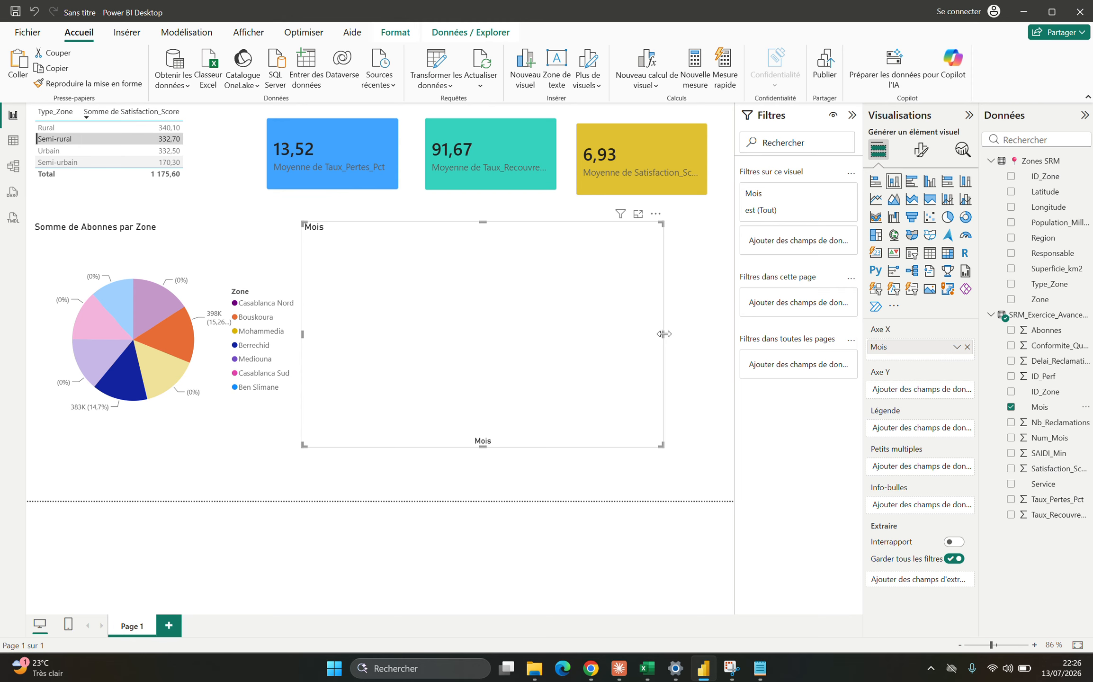
Step: Add Nb_Reclamations to the Y axis of the Mois column chart and reduce the chart's width and height slightly
left_click(645, 336)
left_click(494, 345)
left_click(1011, 424)
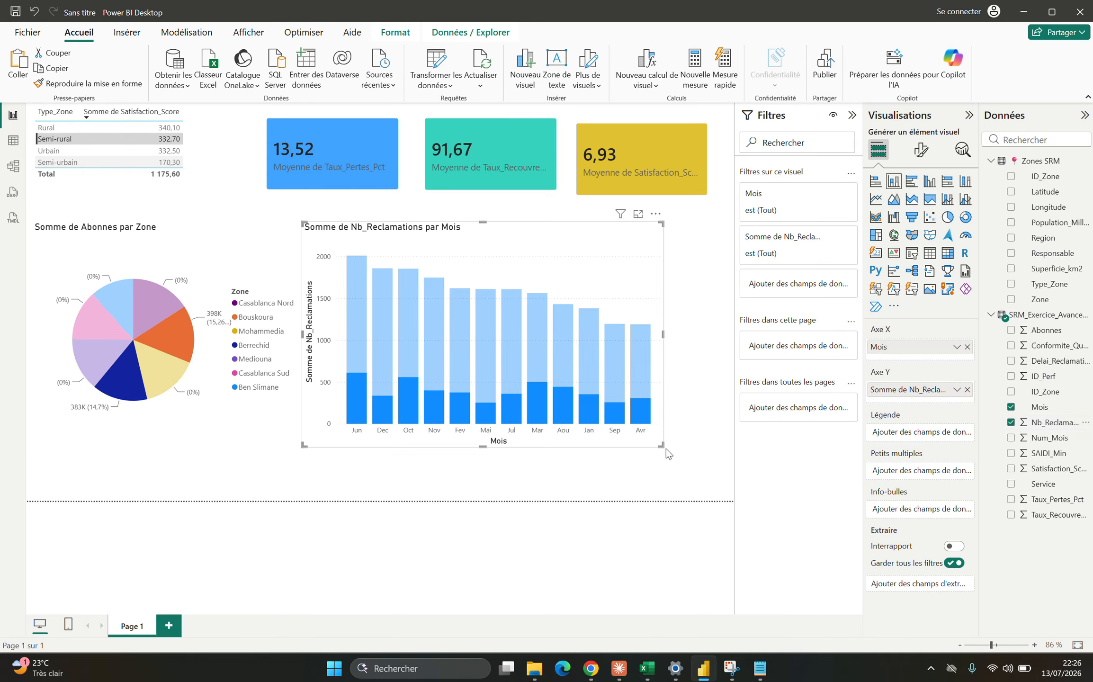
left_click_drag(661, 445, 623, 440)
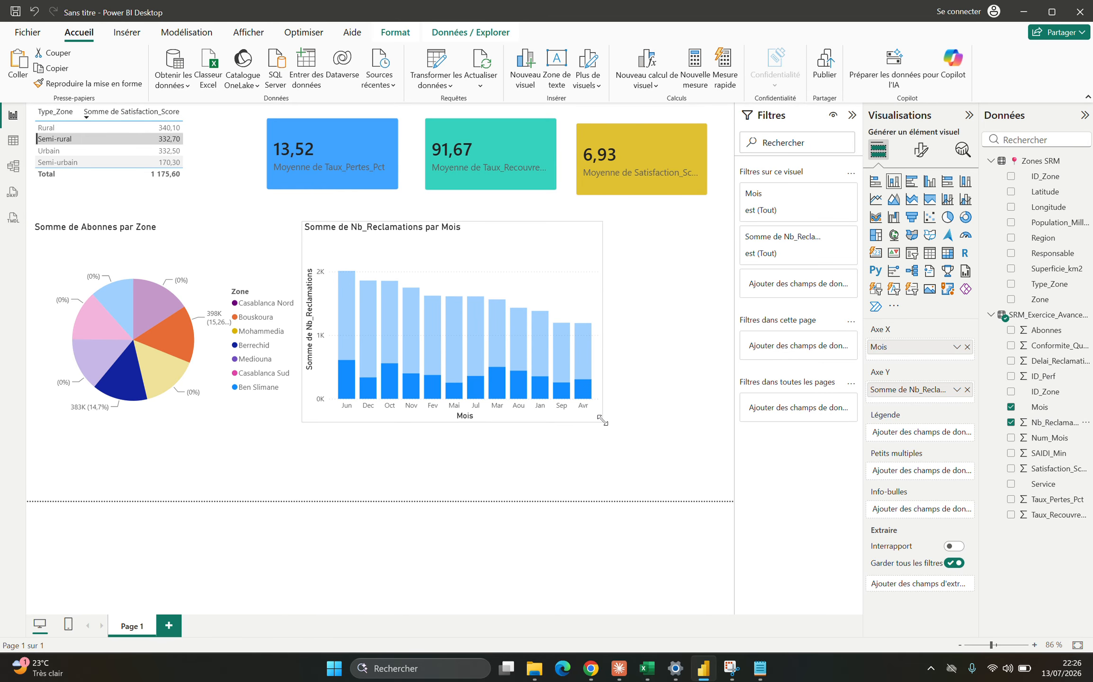
left_click(679, 435)
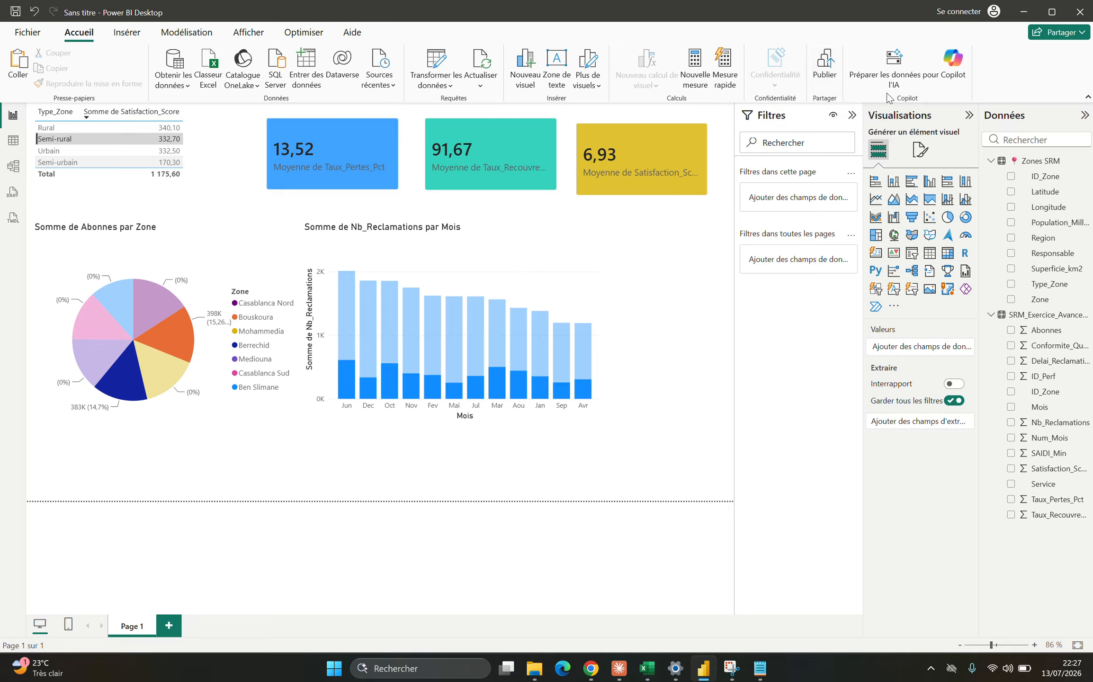
Step: Add a list slicer on Zone beside the column chart, shorten it, and clear the Semi-rural selection in the table
left_click(911, 289)
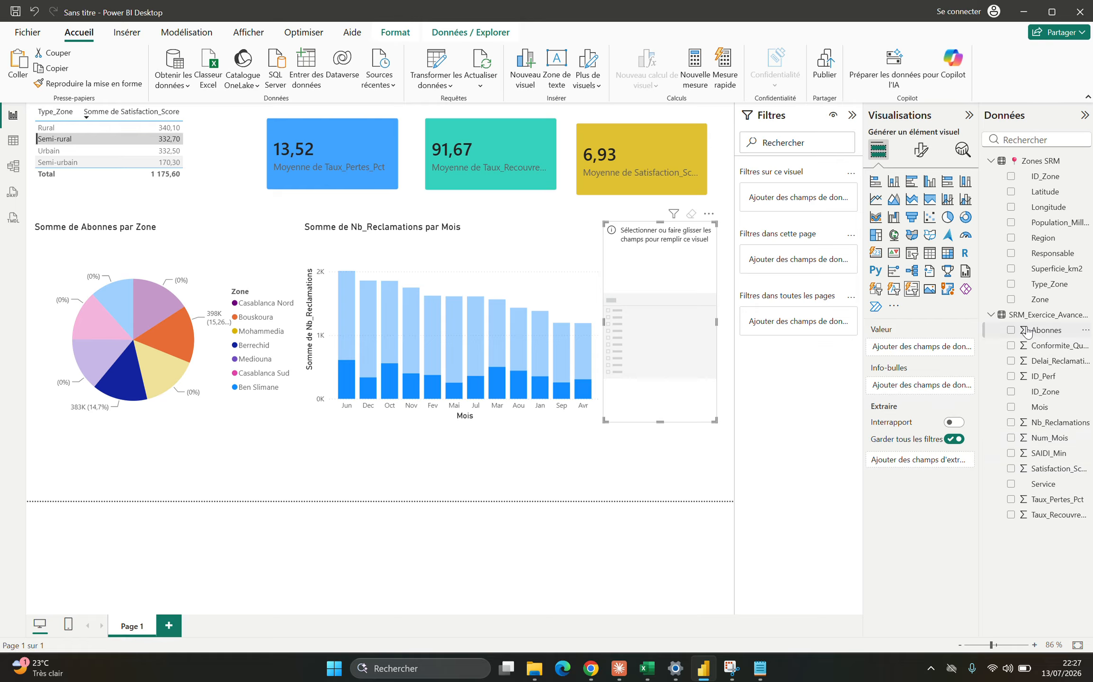
left_click(1011, 299)
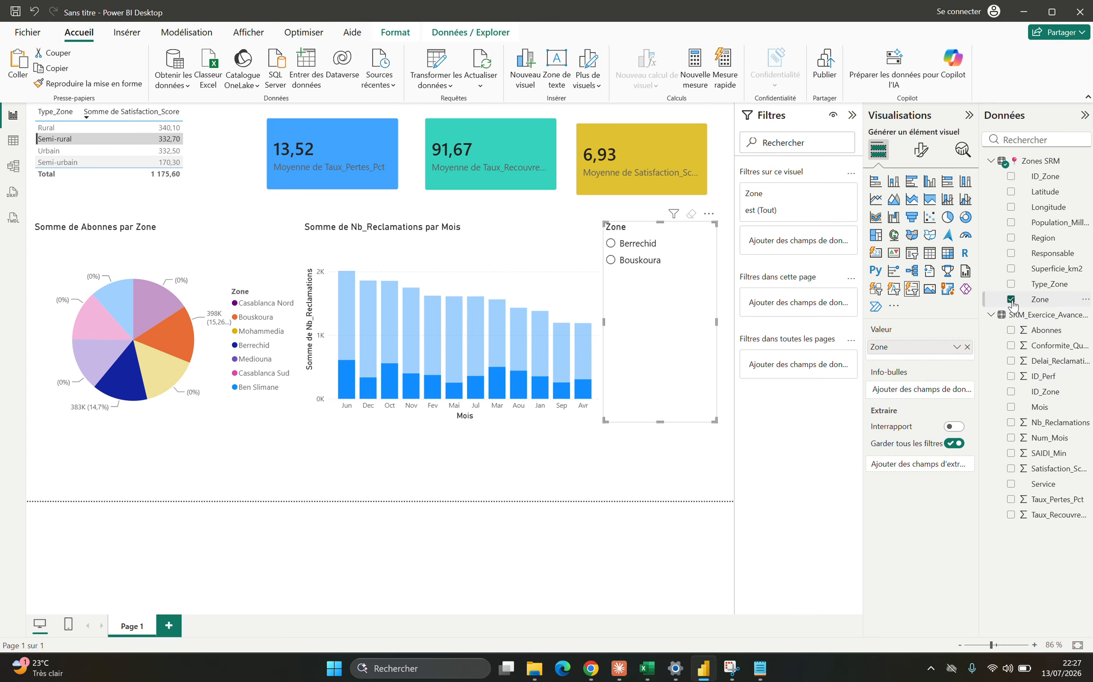
left_click_drag(677, 420, 688, 305)
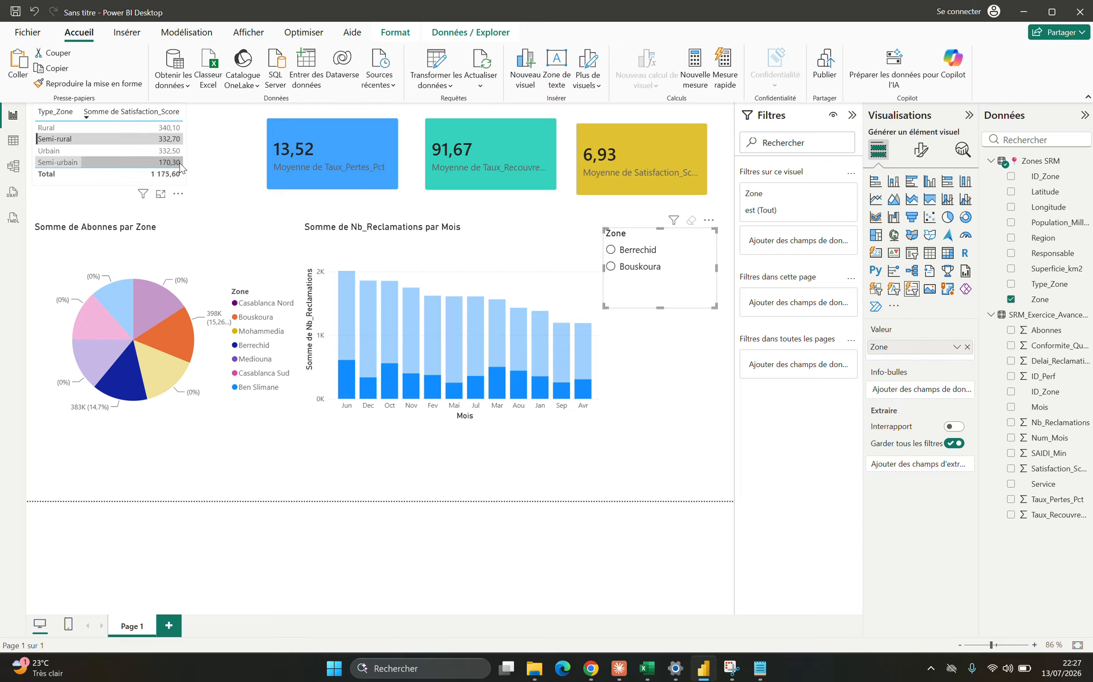
left_click(71, 136)
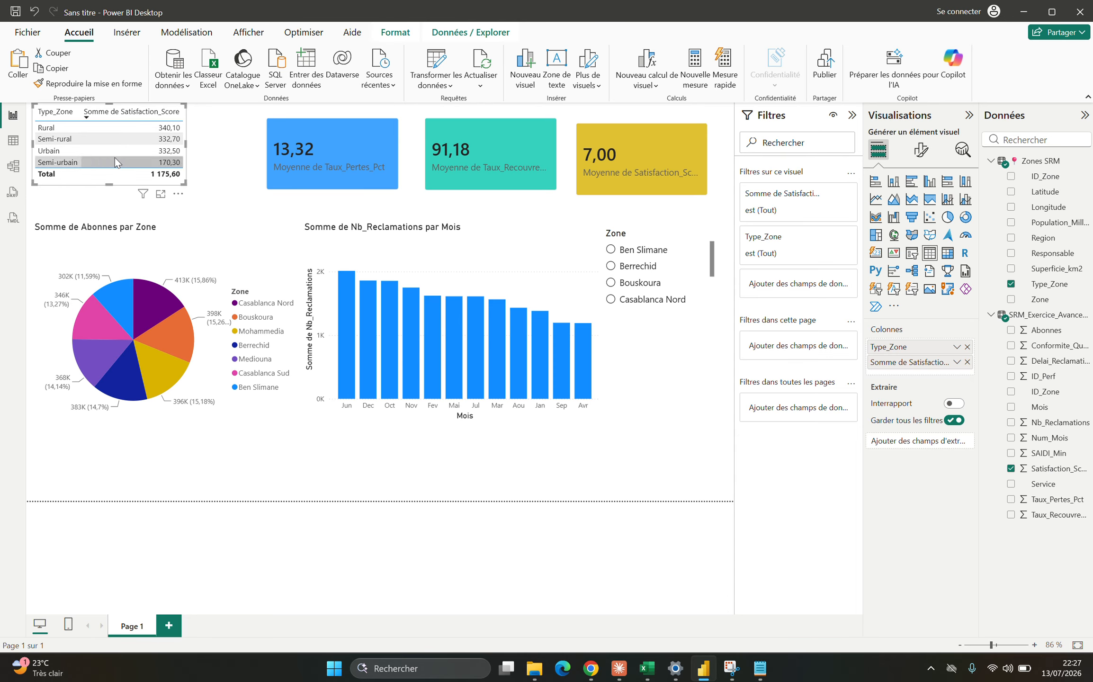
Step: Try converting the Zone list slicer to an input slicer and delete it from the report
left_click(713, 259)
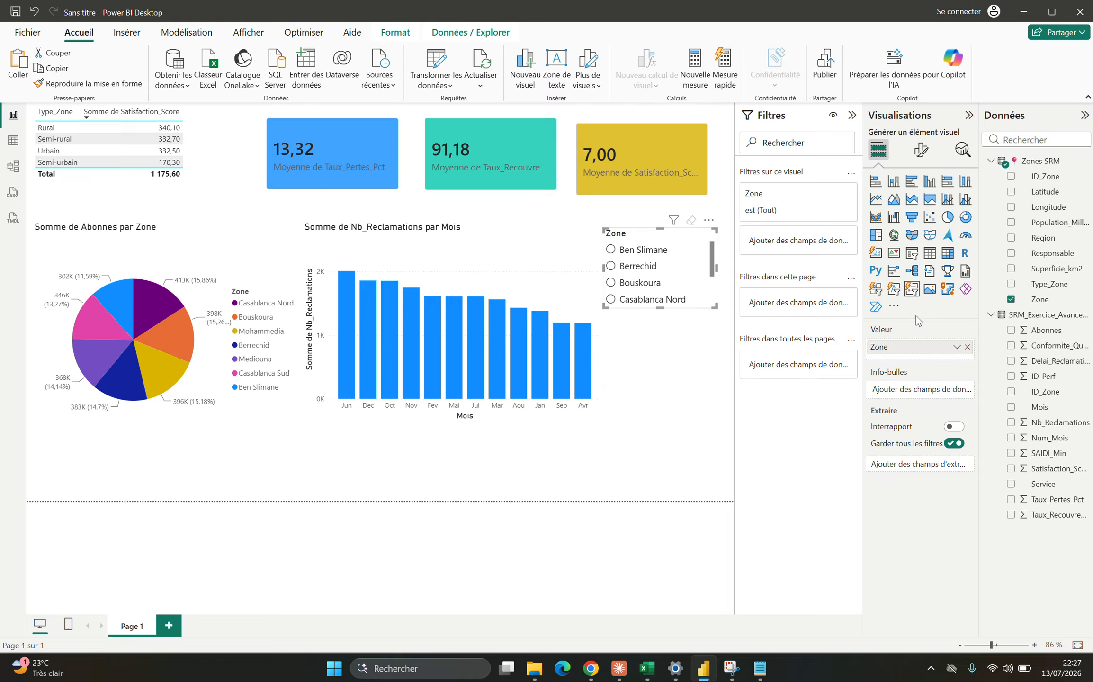
left_click(894, 289)
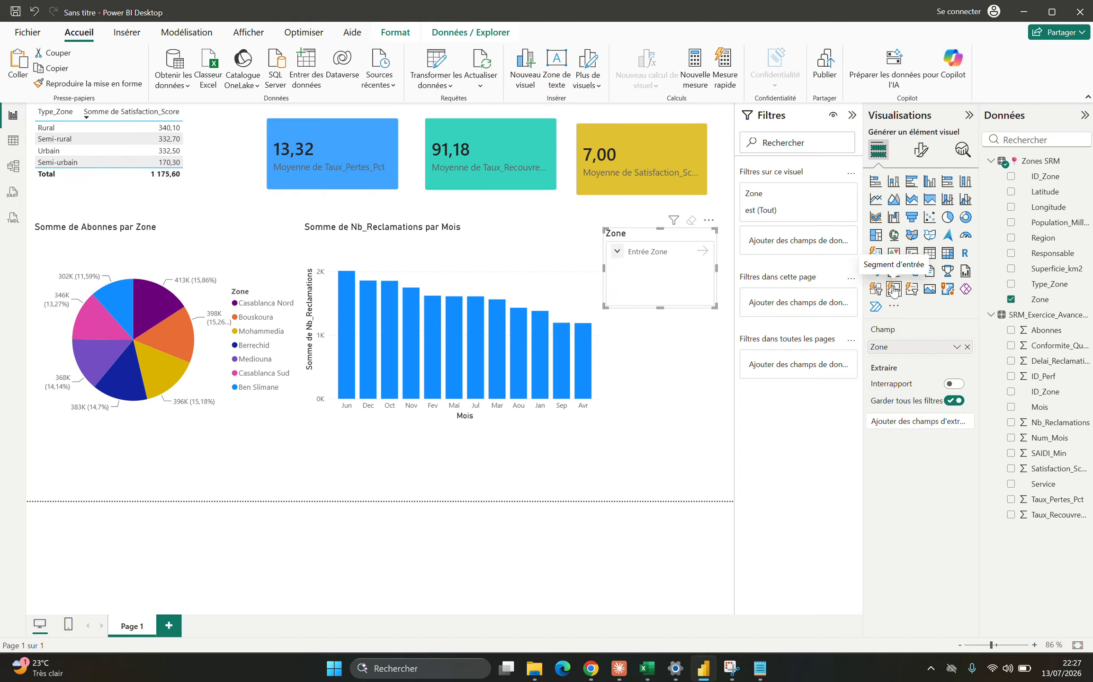
left_click_drag(640, 236, 646, 278)
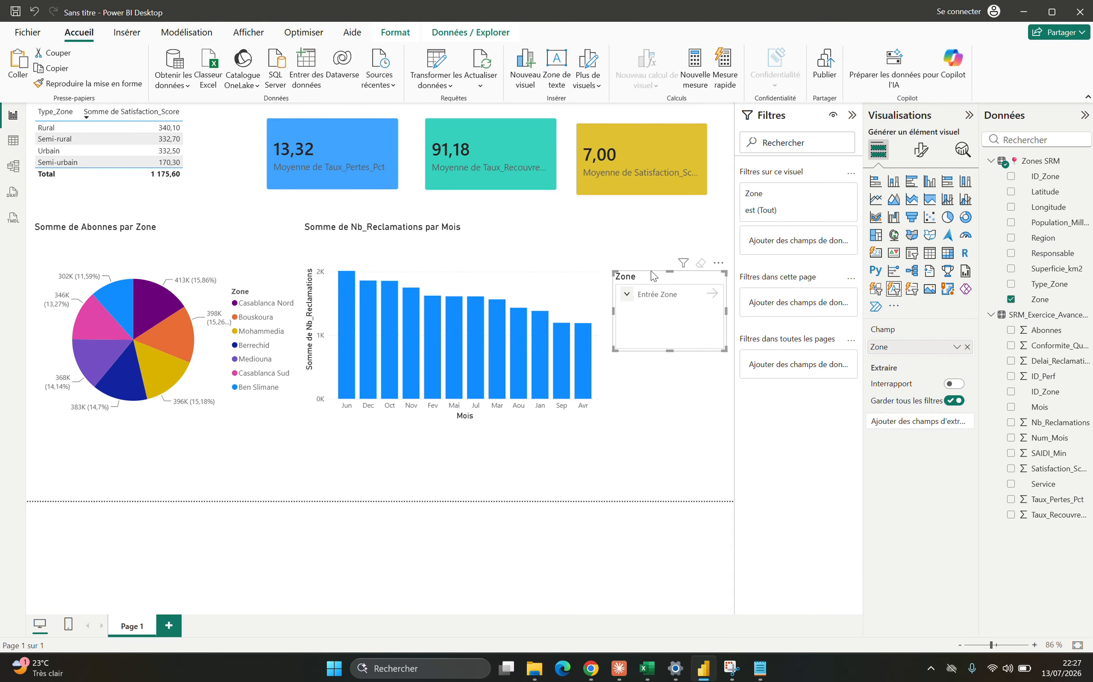
key("ctrl+z")
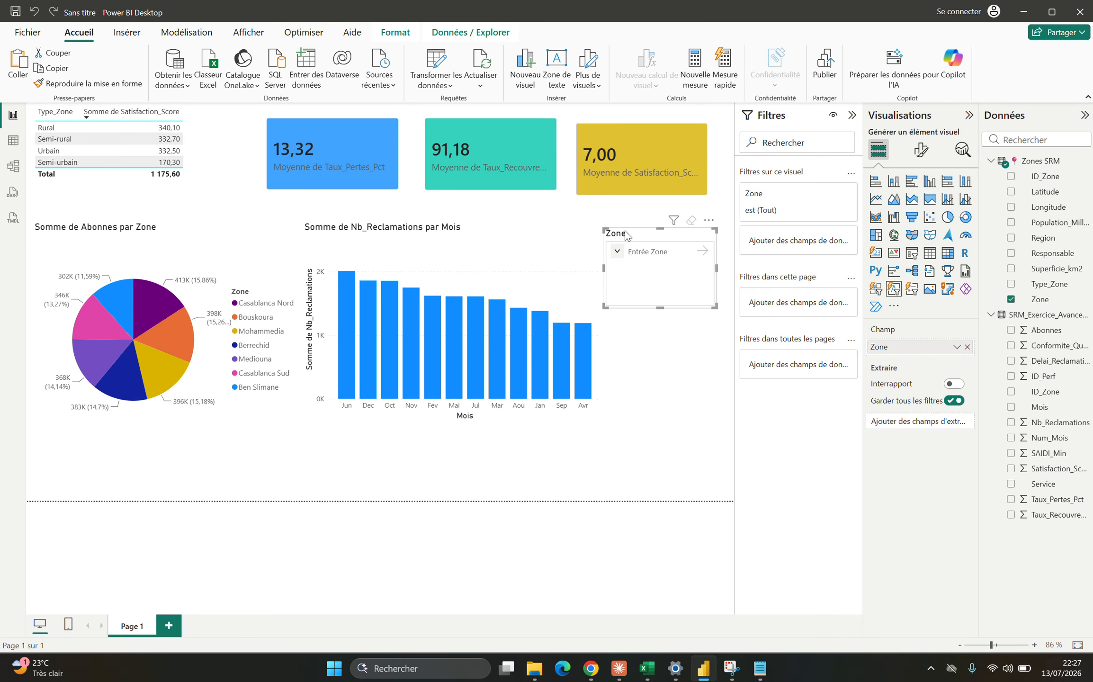
key("Delete")
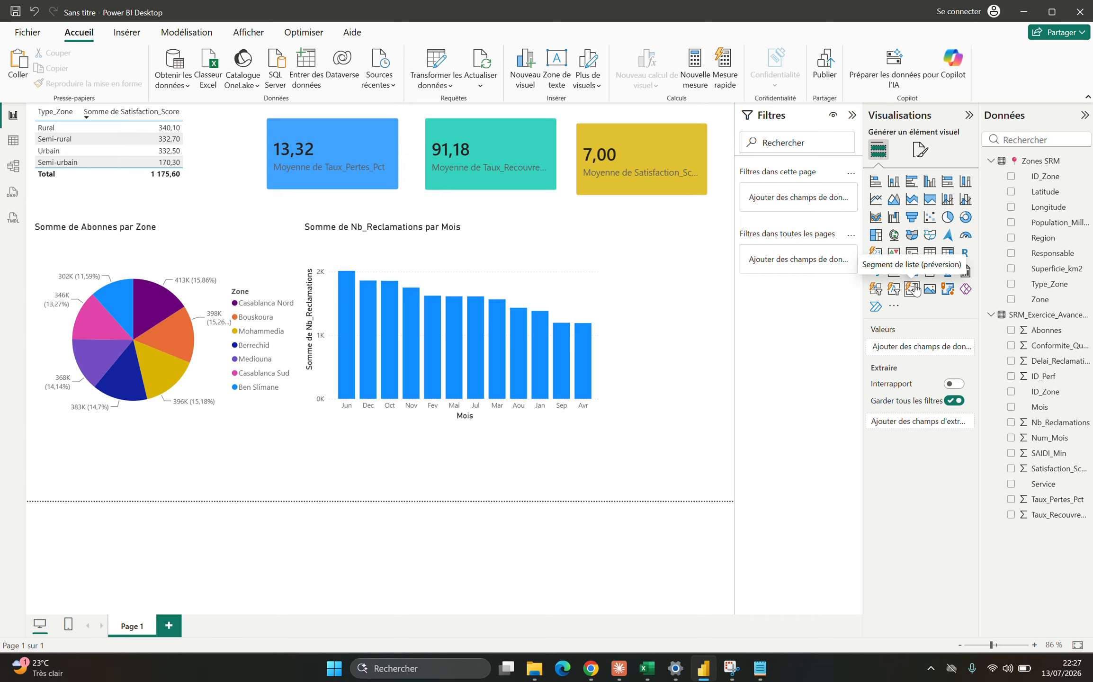
Step: Add an input slicer on the Zone field beside the column chart and reduce its height
left_click_drag(915, 289, 739, 380)
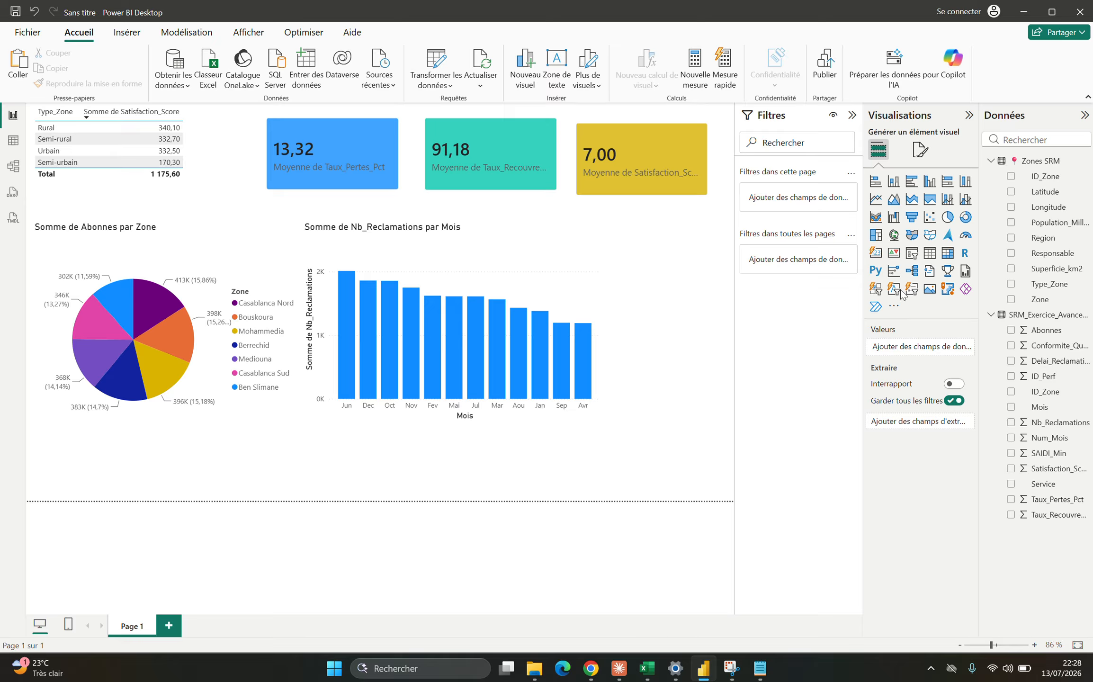
left_click(900, 293)
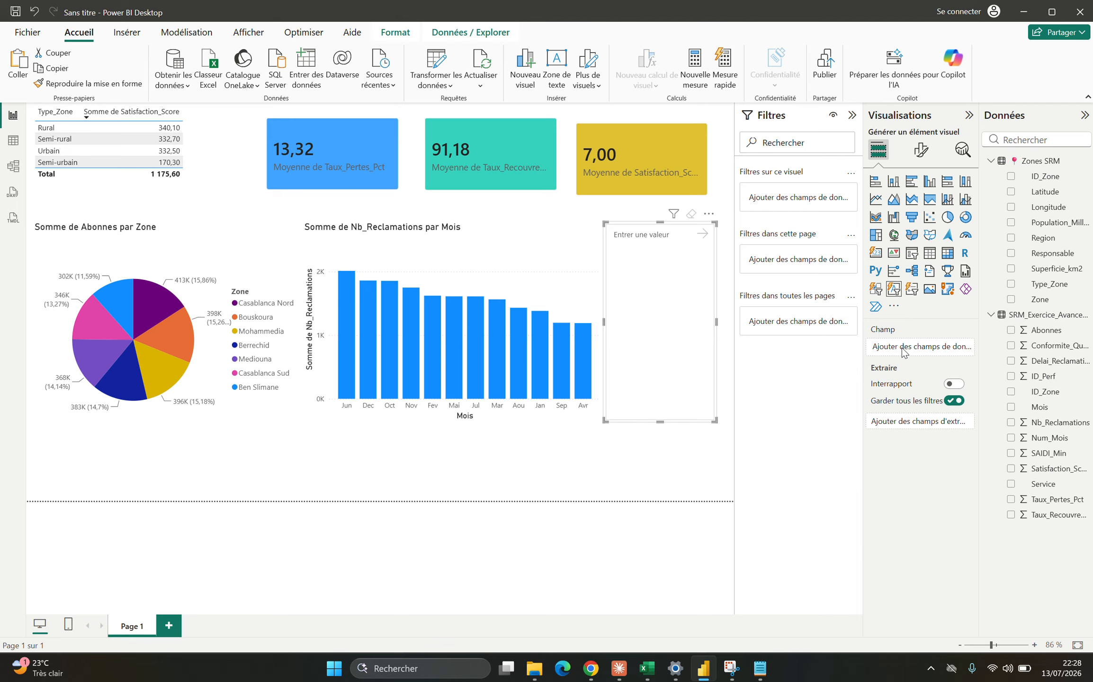
left_click(1012, 300)
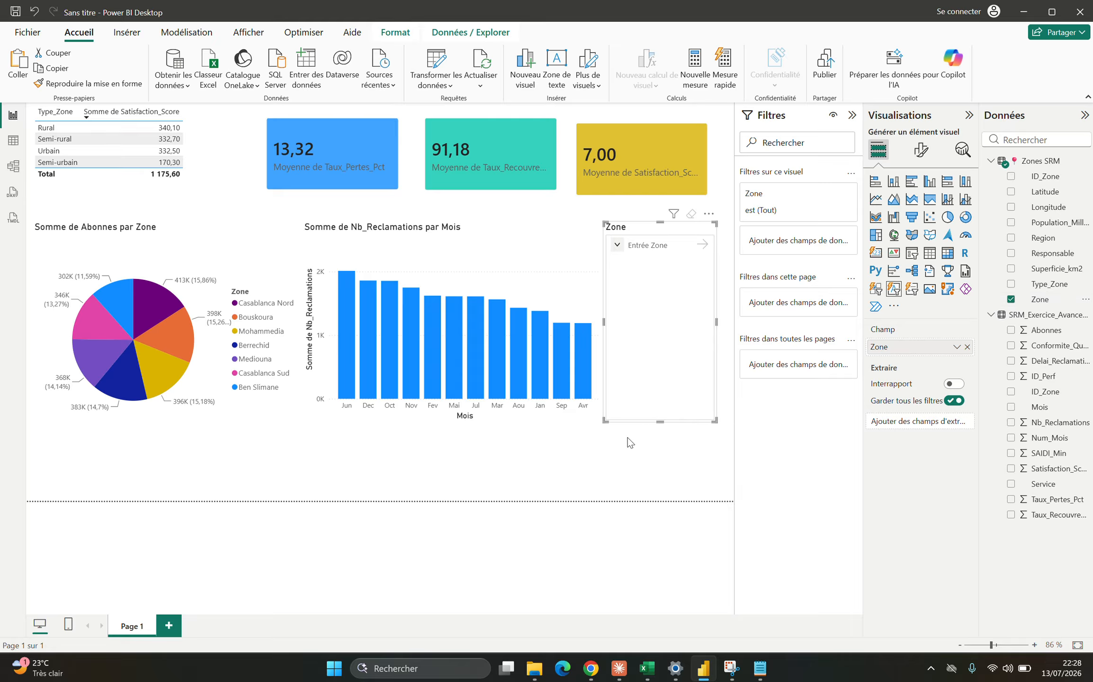
left_click_drag(658, 419, 659, 339)
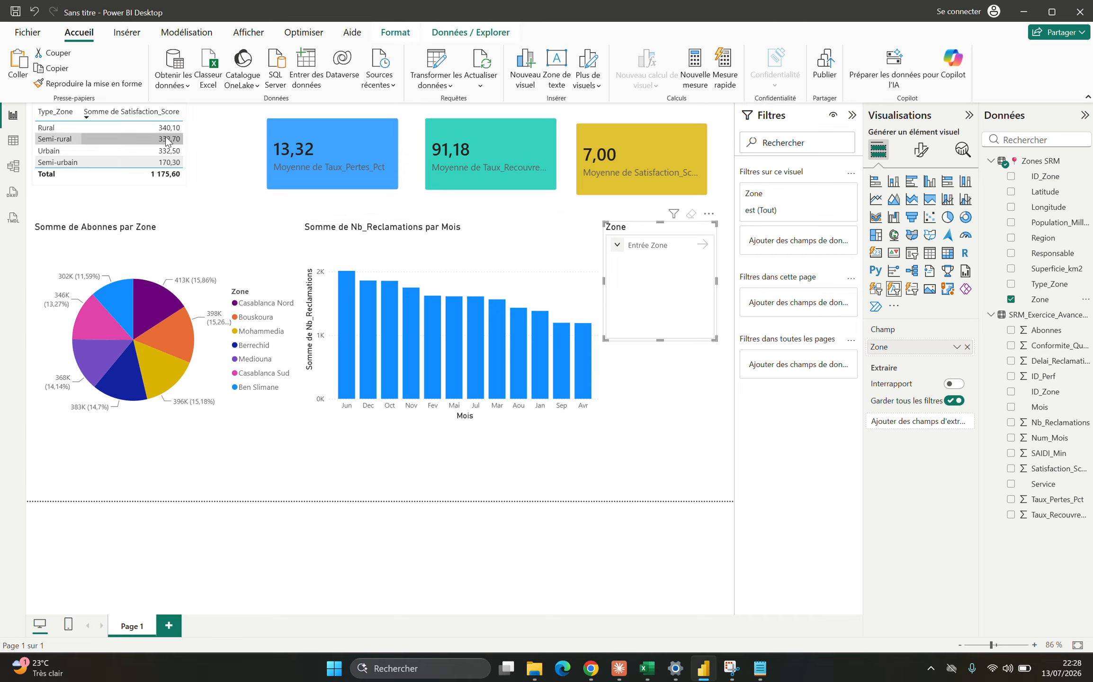
Step: Cross-filter the report by Semi-rural and by the Avr column, and delete the Zone input slicer
left_click(141, 139)
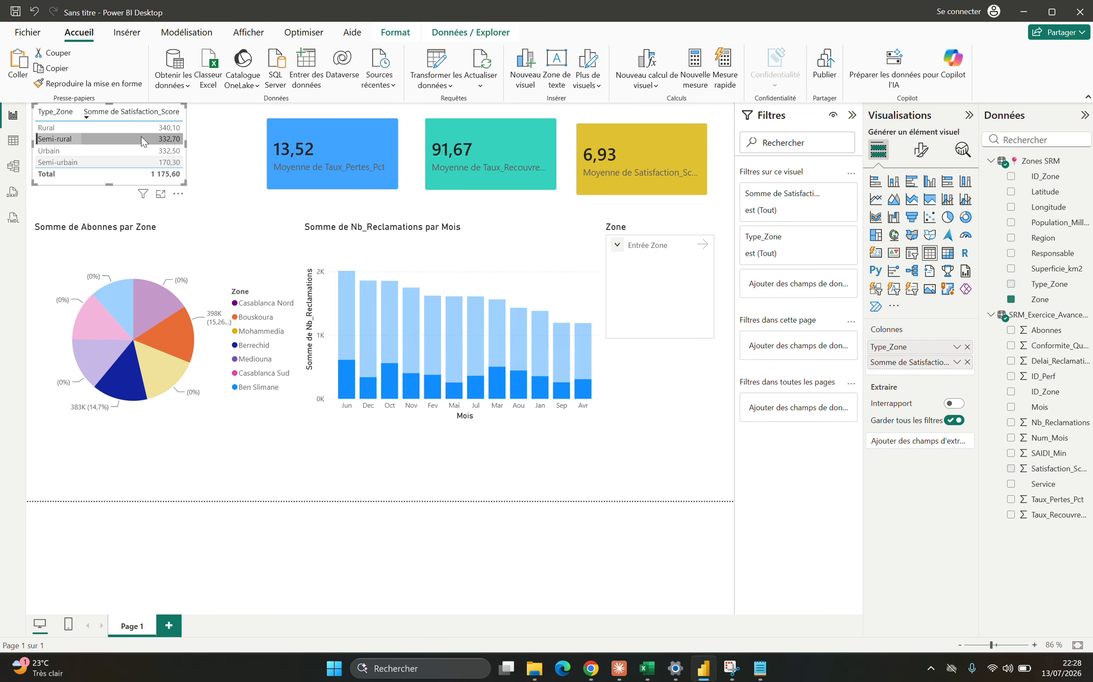
left_click(587, 351)
left_click(621, 330)
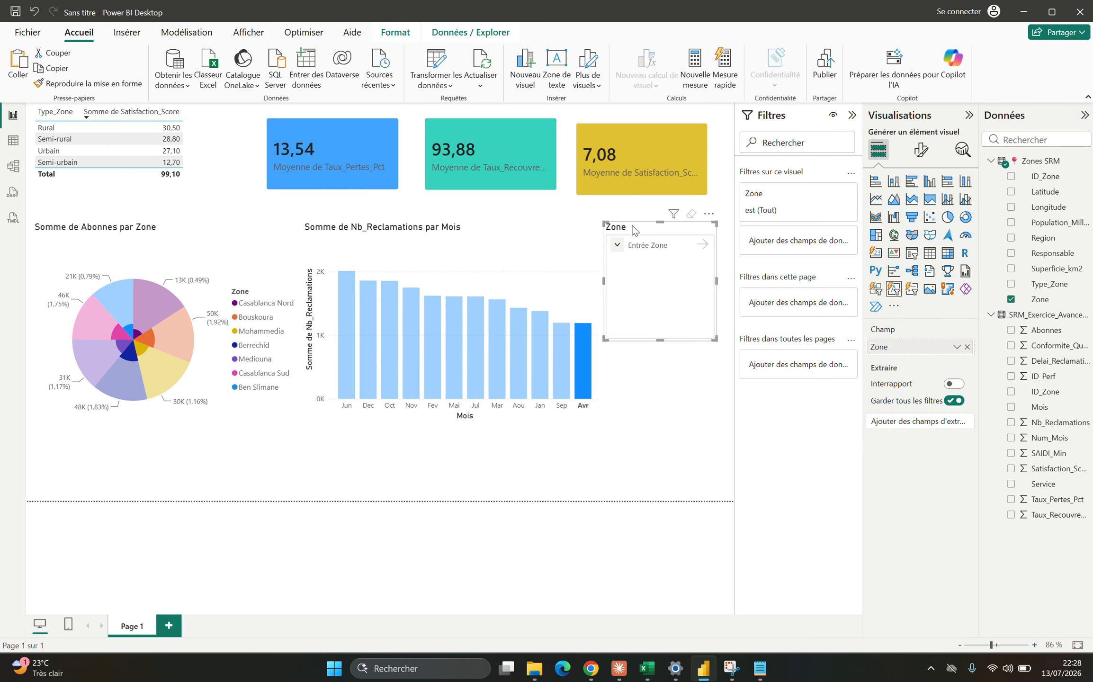
key("Delete")
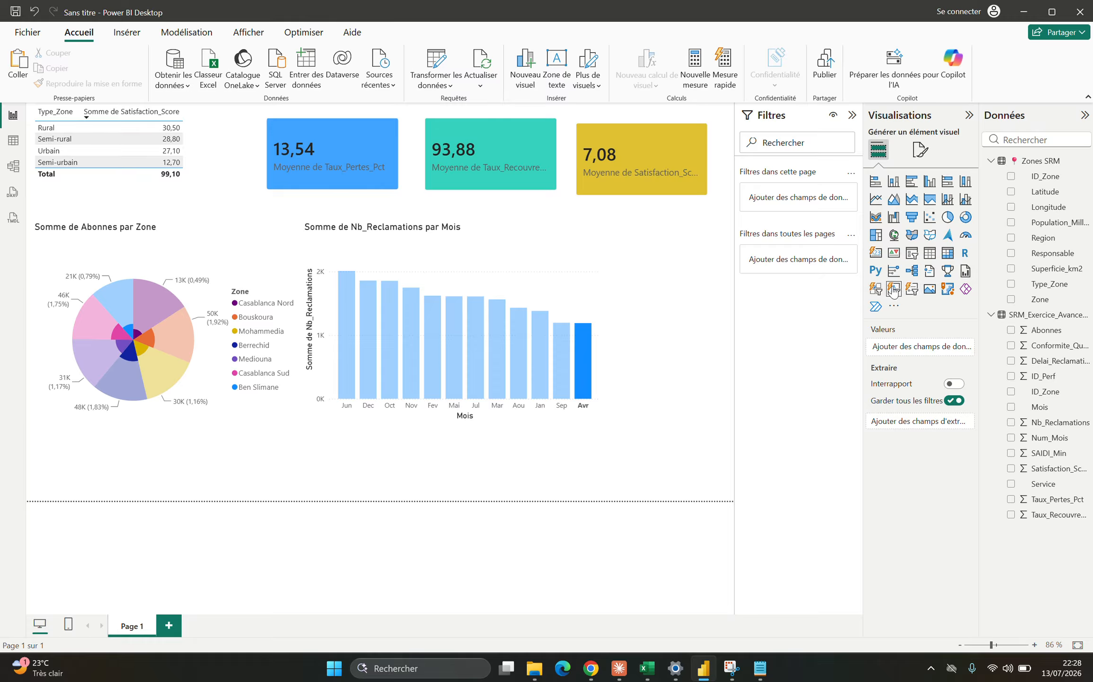
Step: Add a Zone slicer as a list slicer, fit it beside the column chart, and clear the Avr selection
left_click(894, 289)
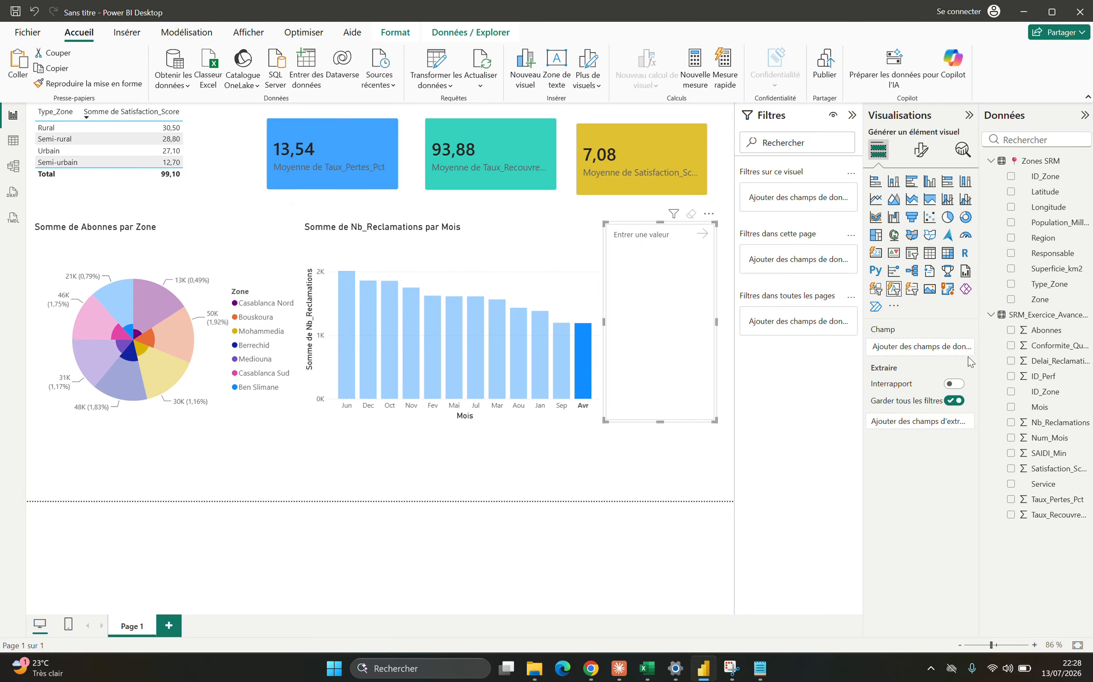
left_click(1010, 299)
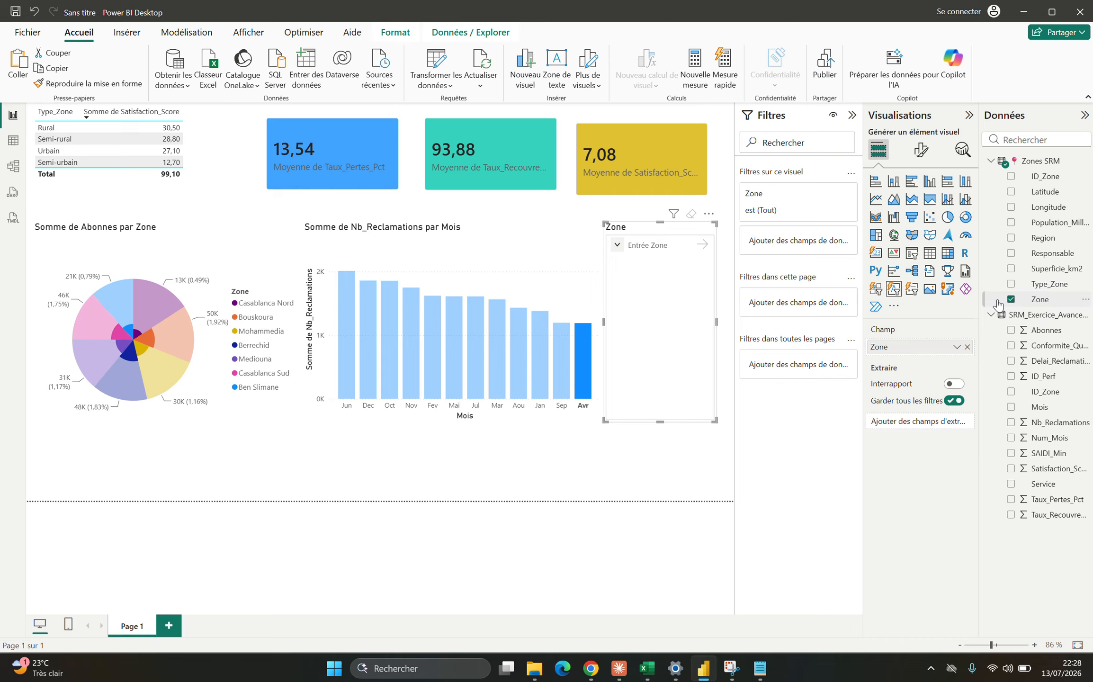
left_click(912, 289)
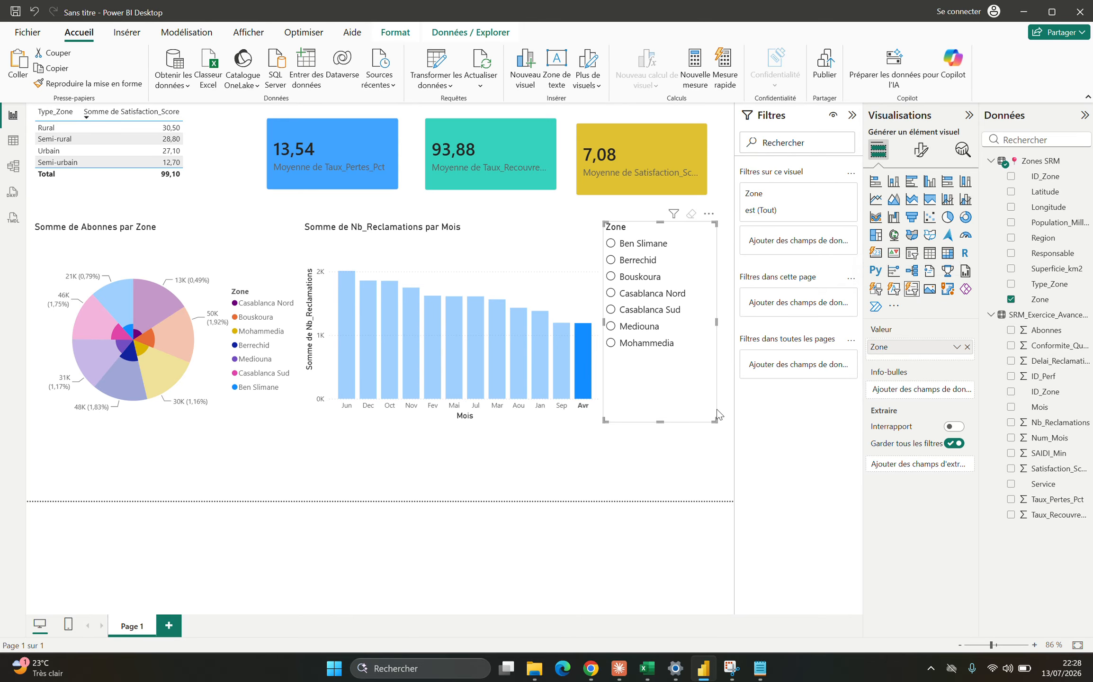
left_click_drag(660, 421, 711, 414)
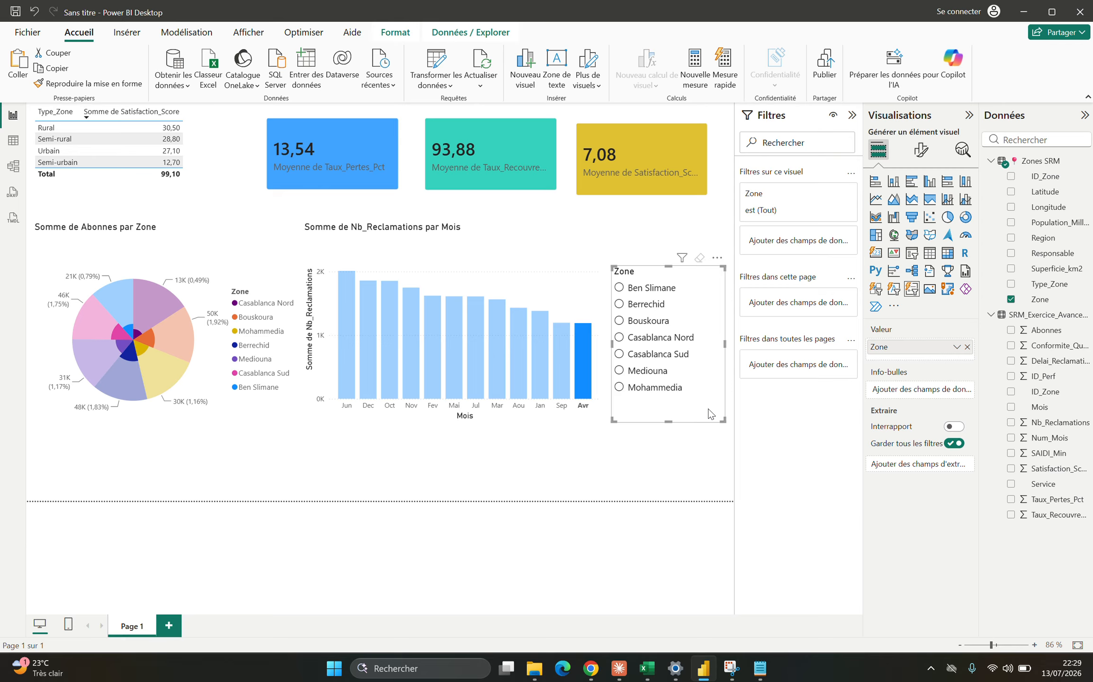
left_click(592, 245)
left_click(668, 243)
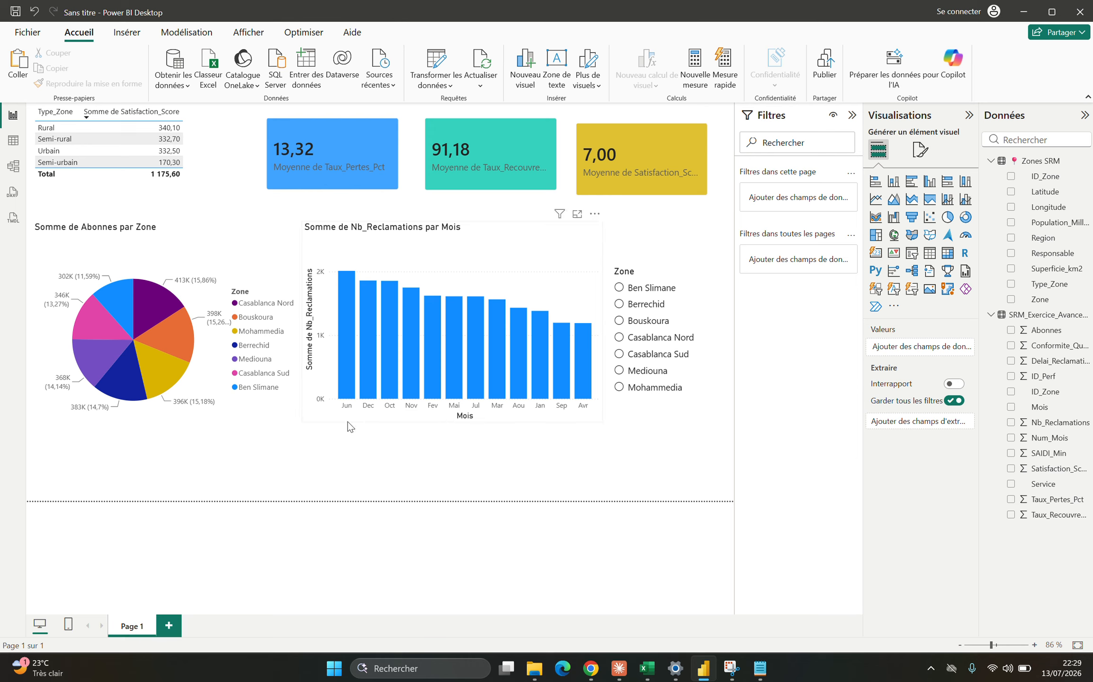
Step: Check cross-filtering by isolating Mohammedia in the pie chart and highlighting successive months in the column chart, ending with Avr
left_click(251, 332)
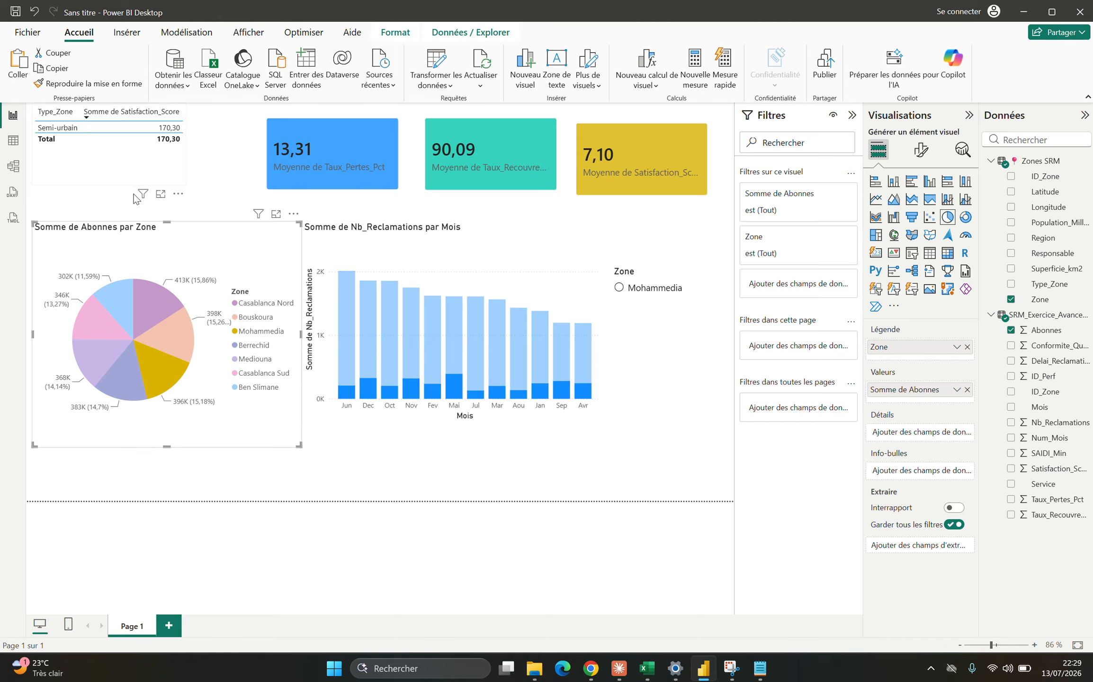
left_click(266, 332)
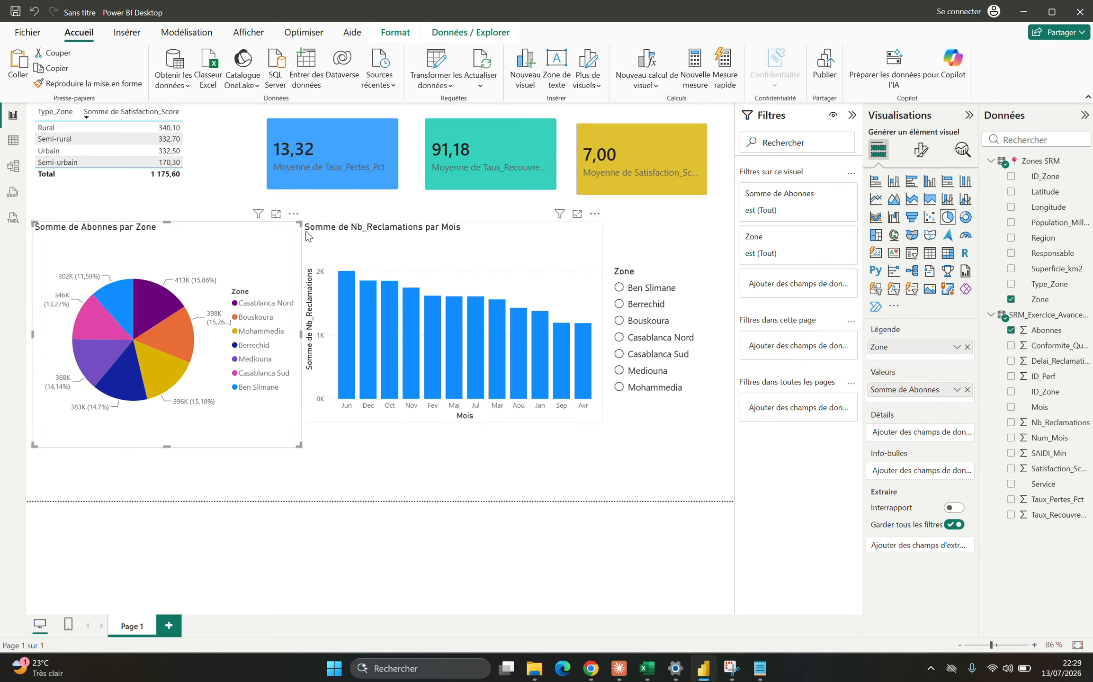
left_click(349, 303)
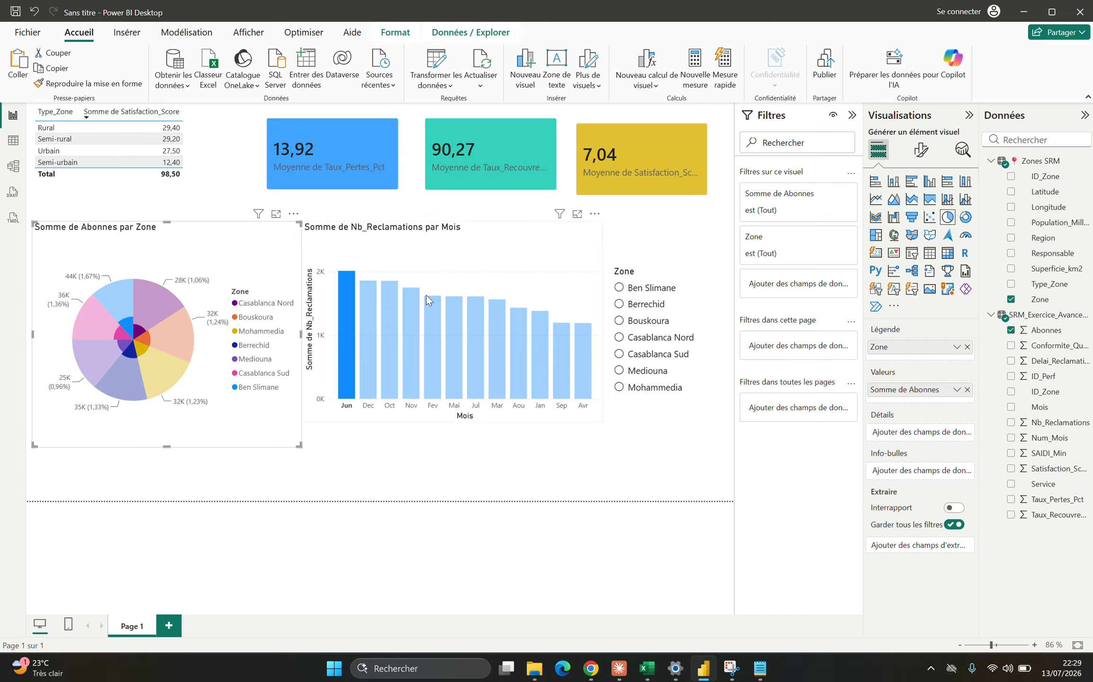
left_click(391, 320)
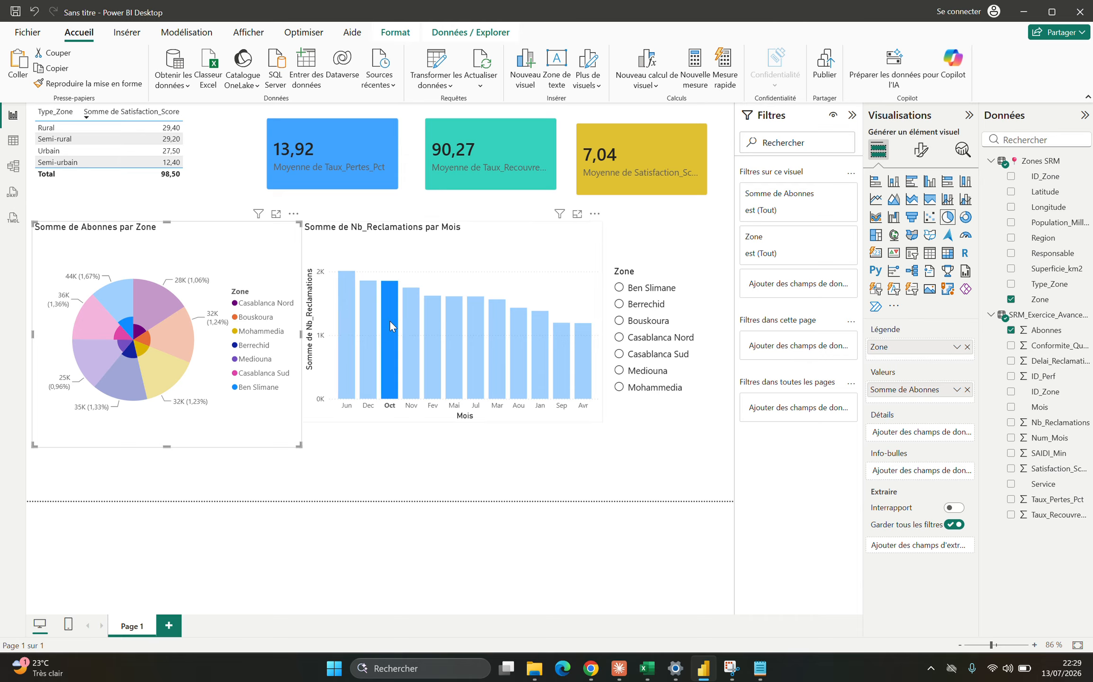
left_click(413, 317)
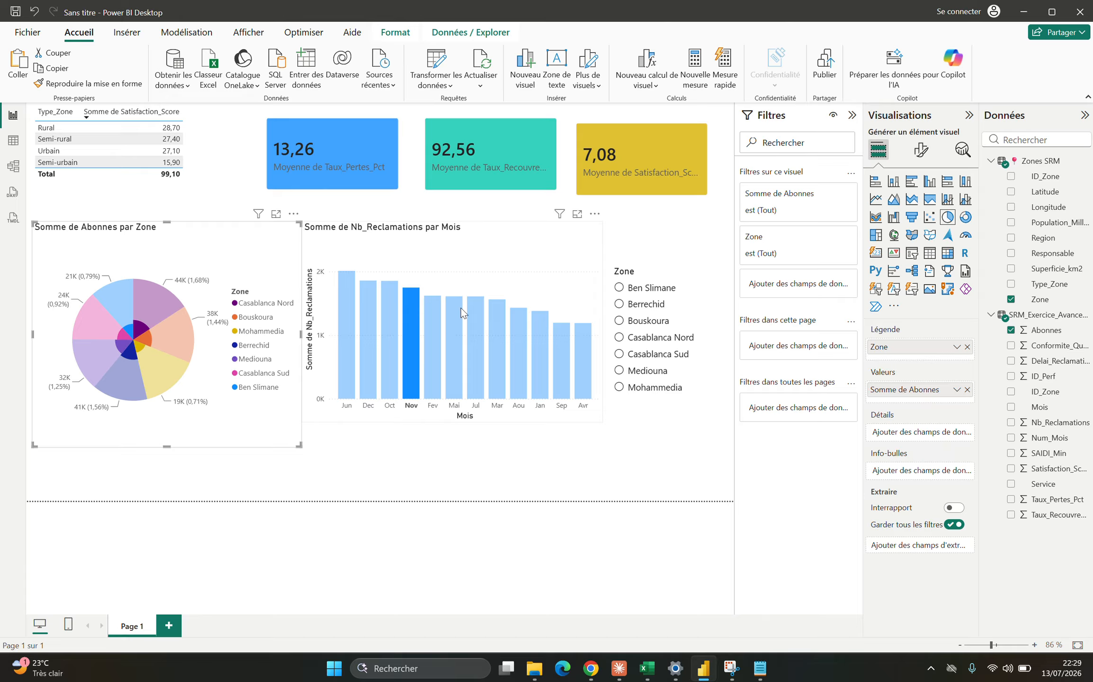
left_click(432, 332)
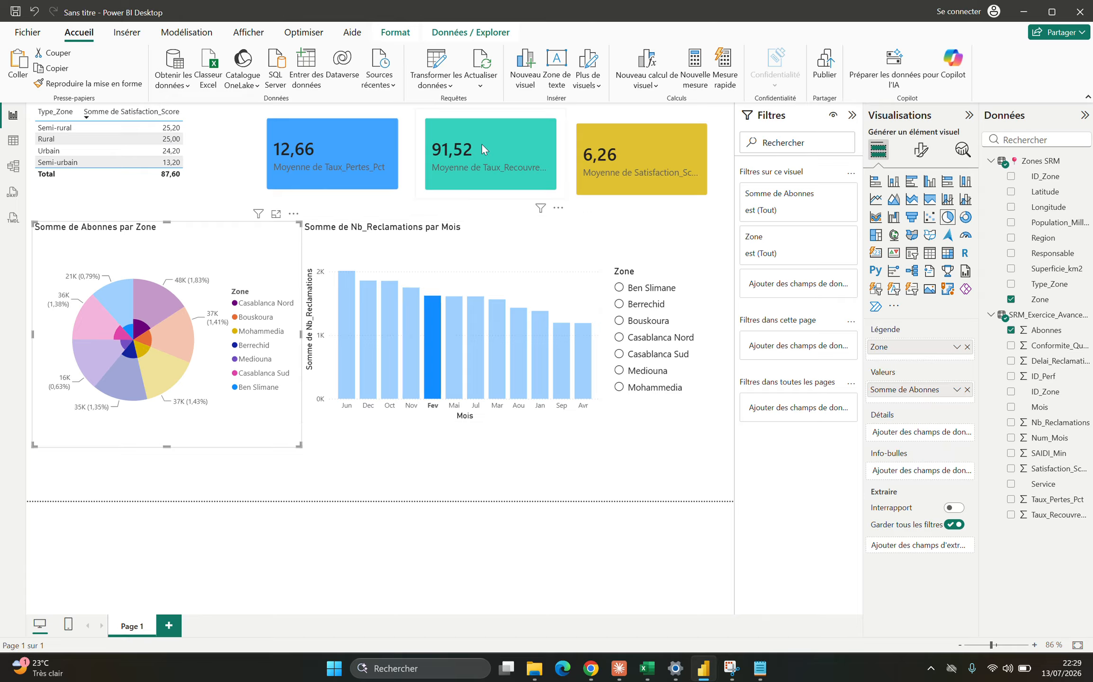
left_click(473, 320)
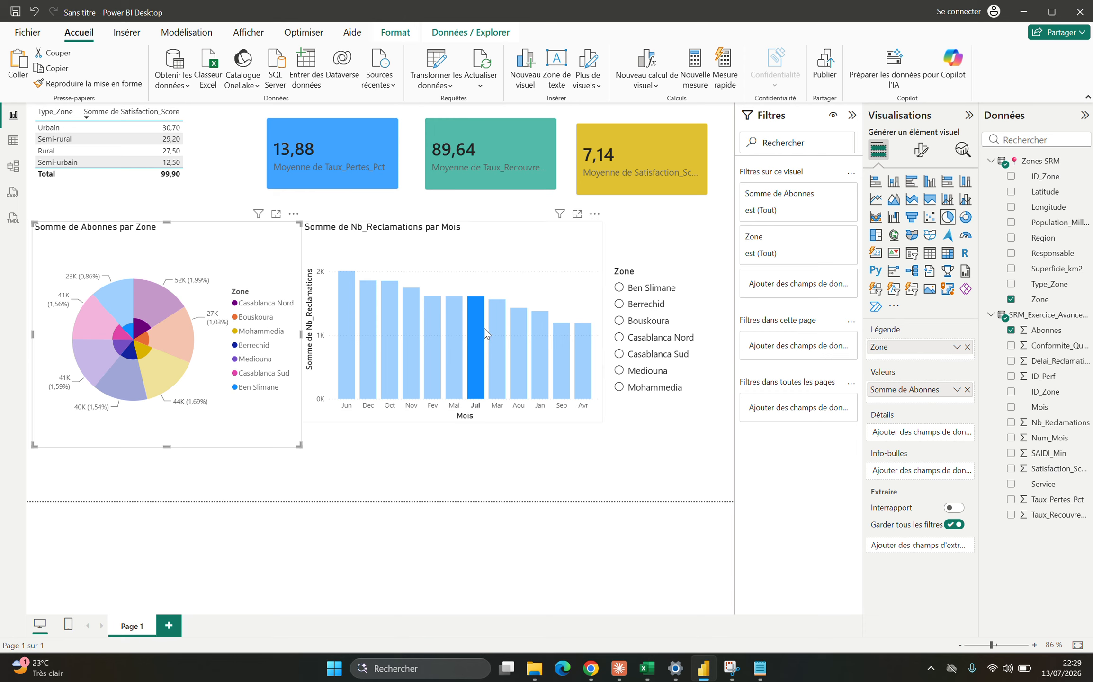
left_click(494, 318)
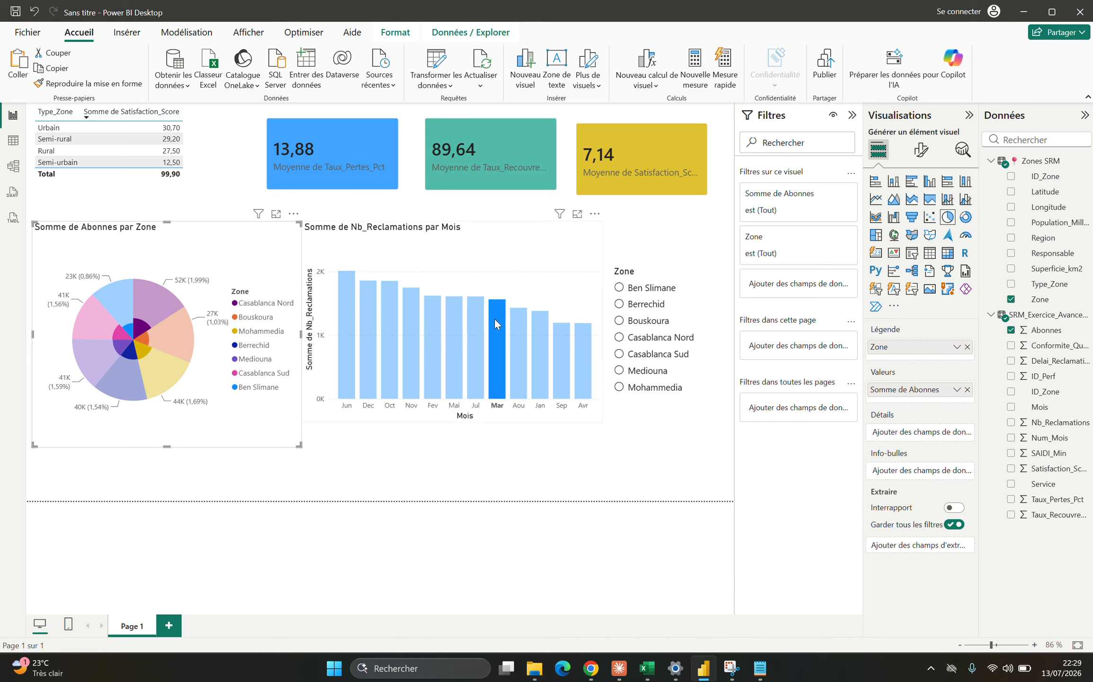
left_click(527, 353)
left_click(516, 344)
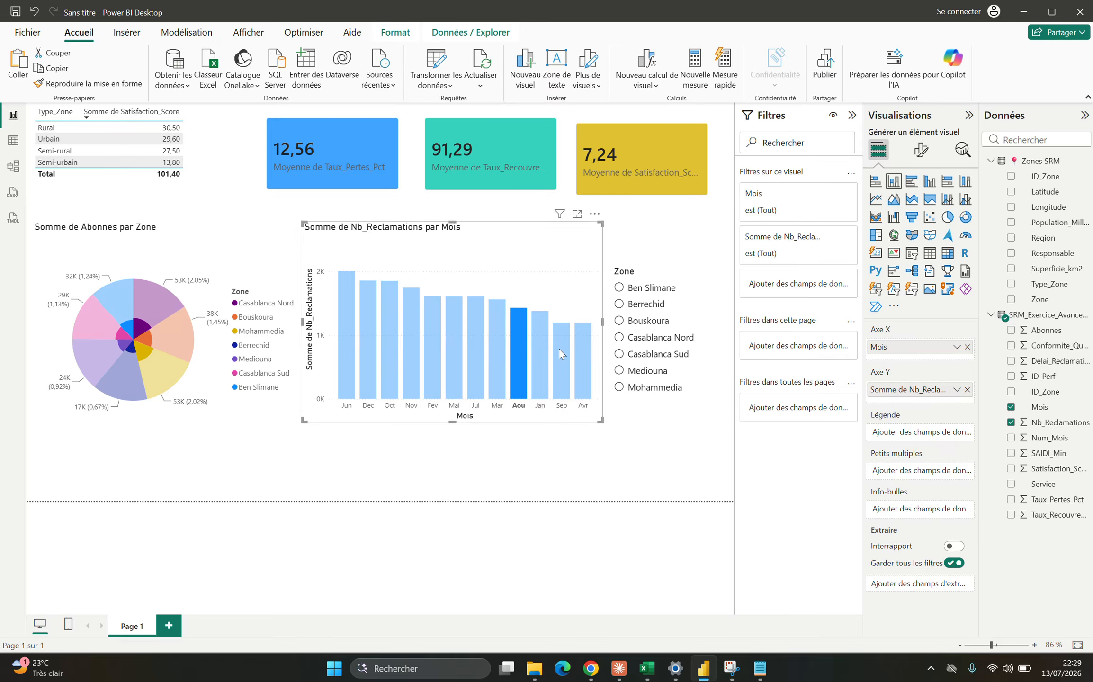
left_click(561, 354)
left_click(584, 344)
Step: Filter the report to Casablanca Sud with the Zone slicer and inspect the monthly complaints columns
left_click(637, 355)
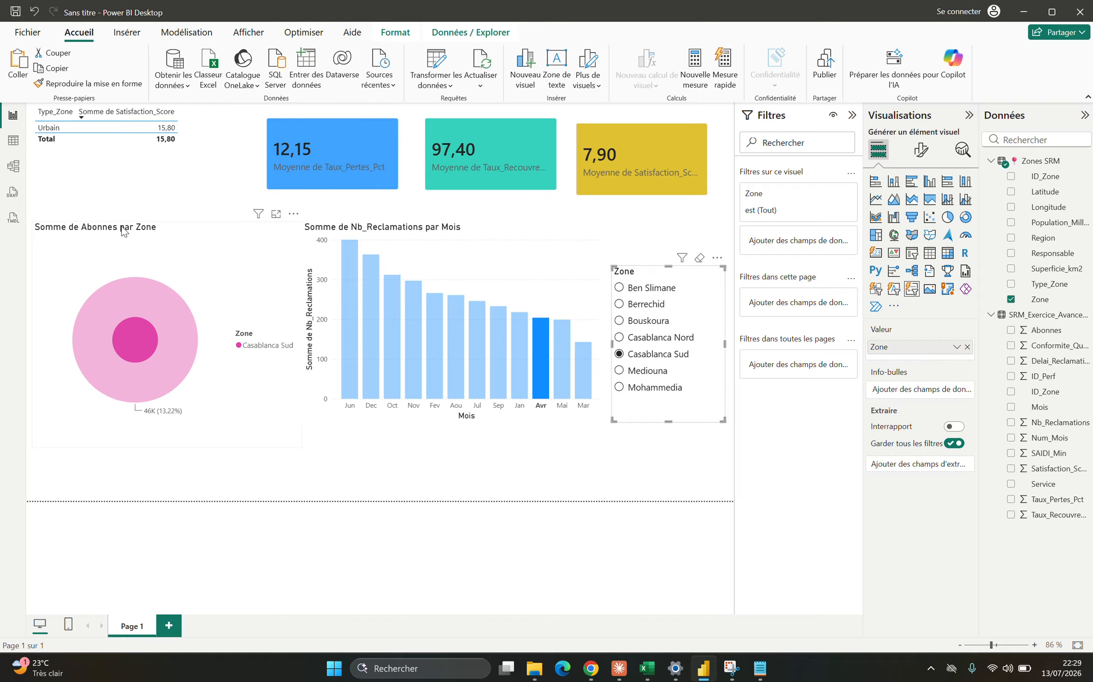
mouse_move(459, 330)
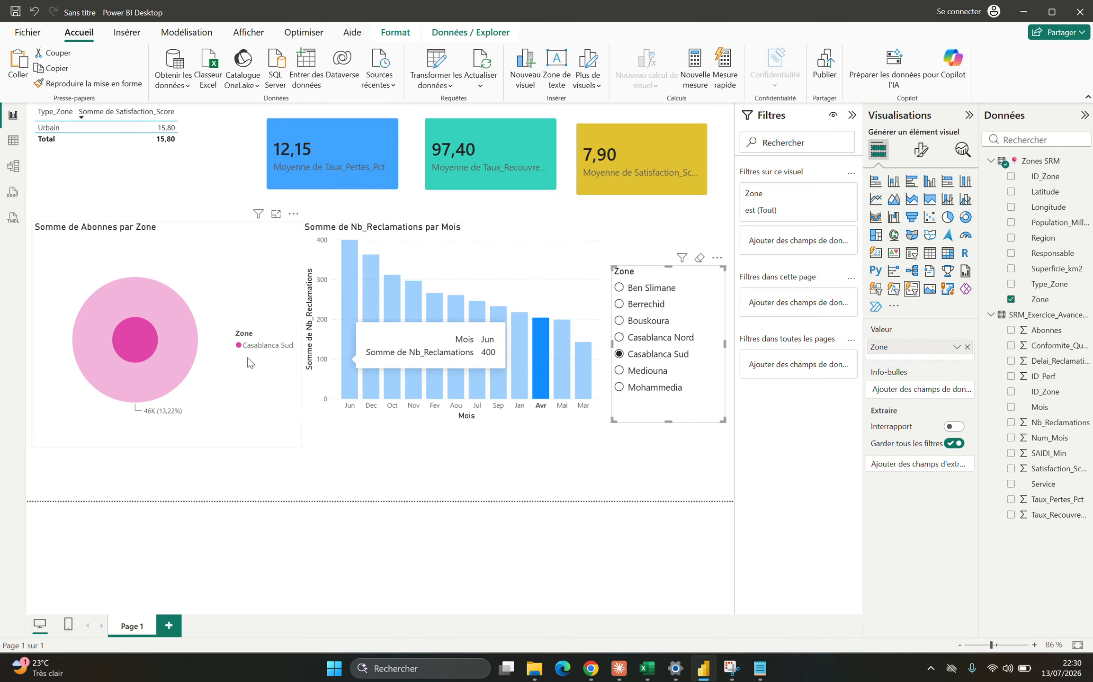
Step: Delete the Abonnes by Zone pie chart and create a table with the Zone and Abonnes fields in its place
left_click(119, 269)
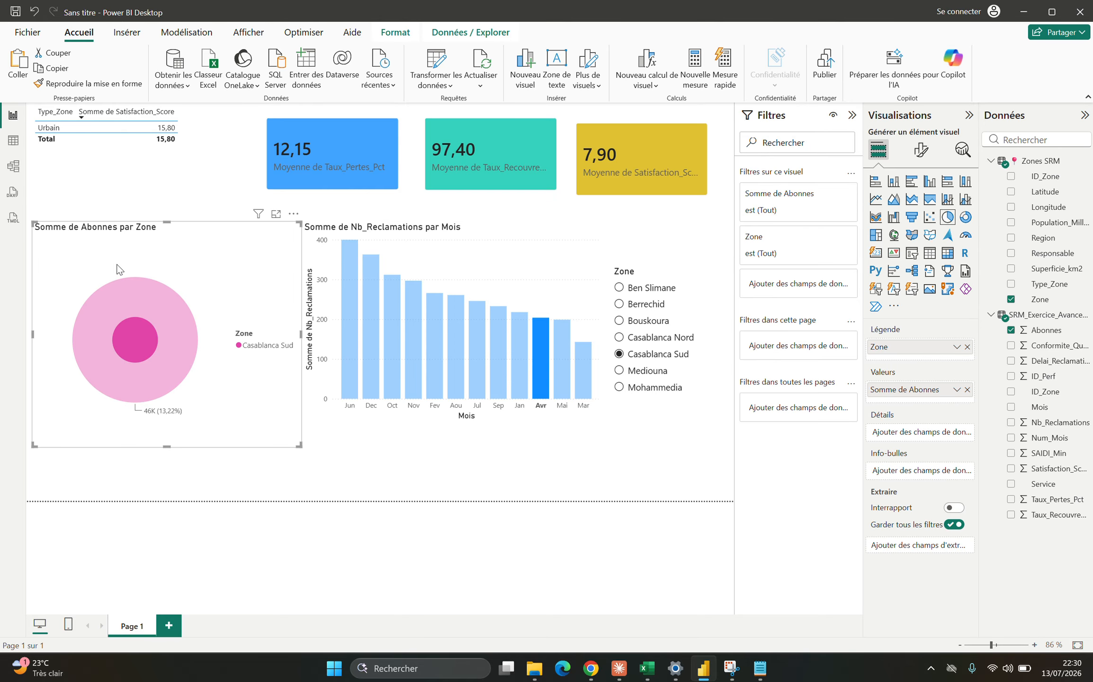
key("Delete")
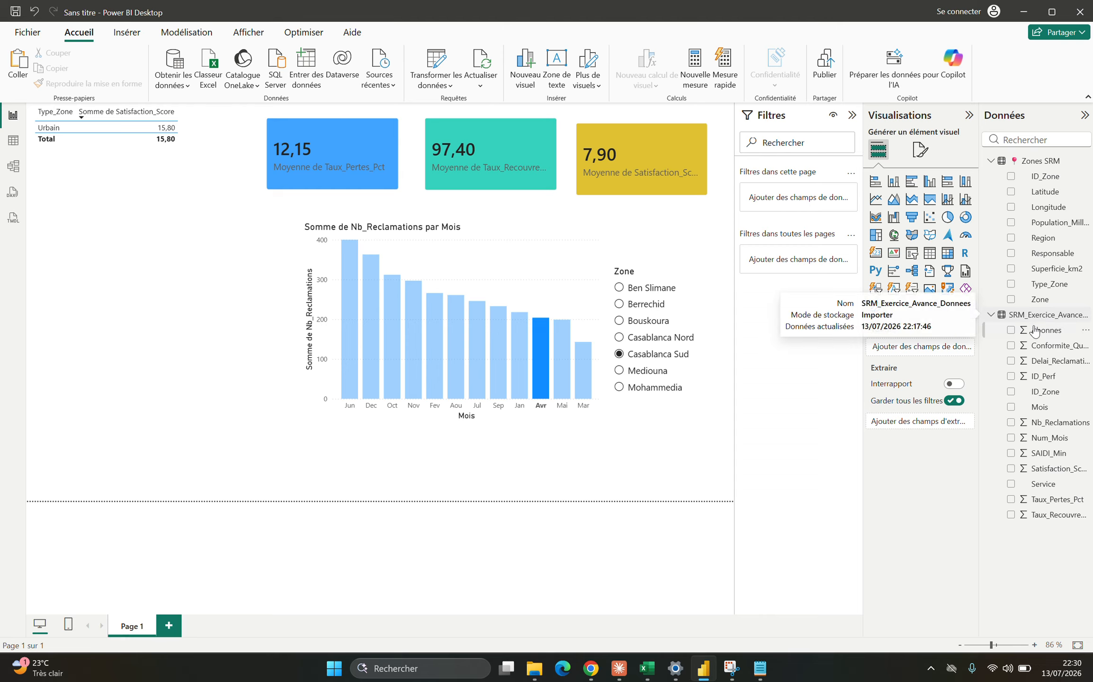
left_click(1010, 299)
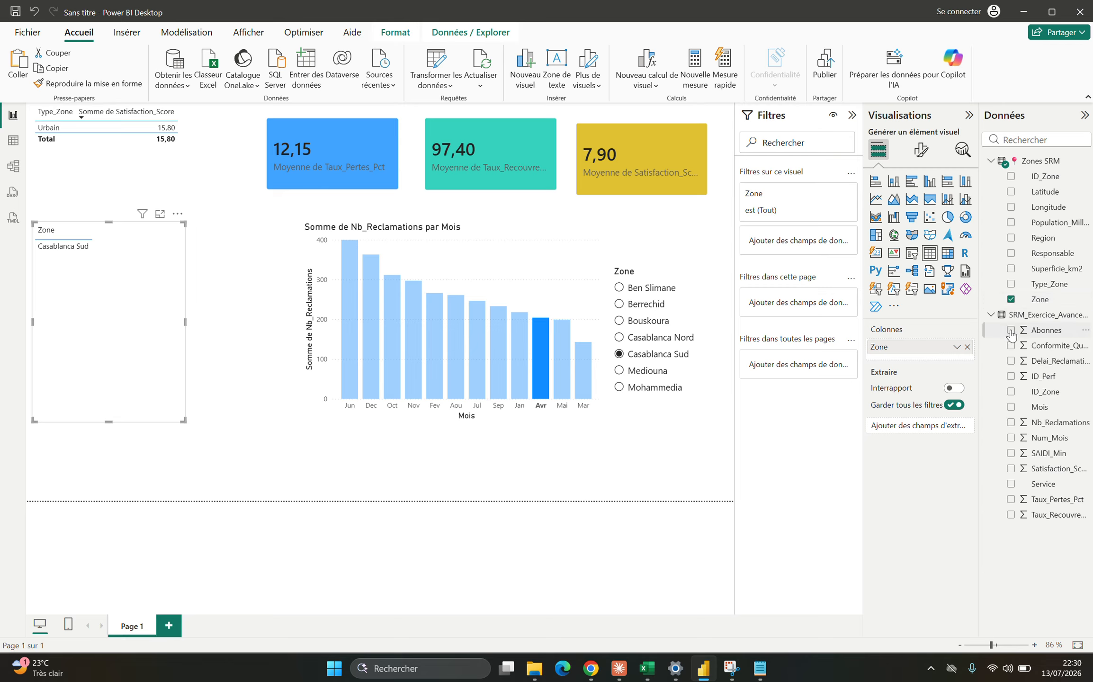
left_click(1012, 330)
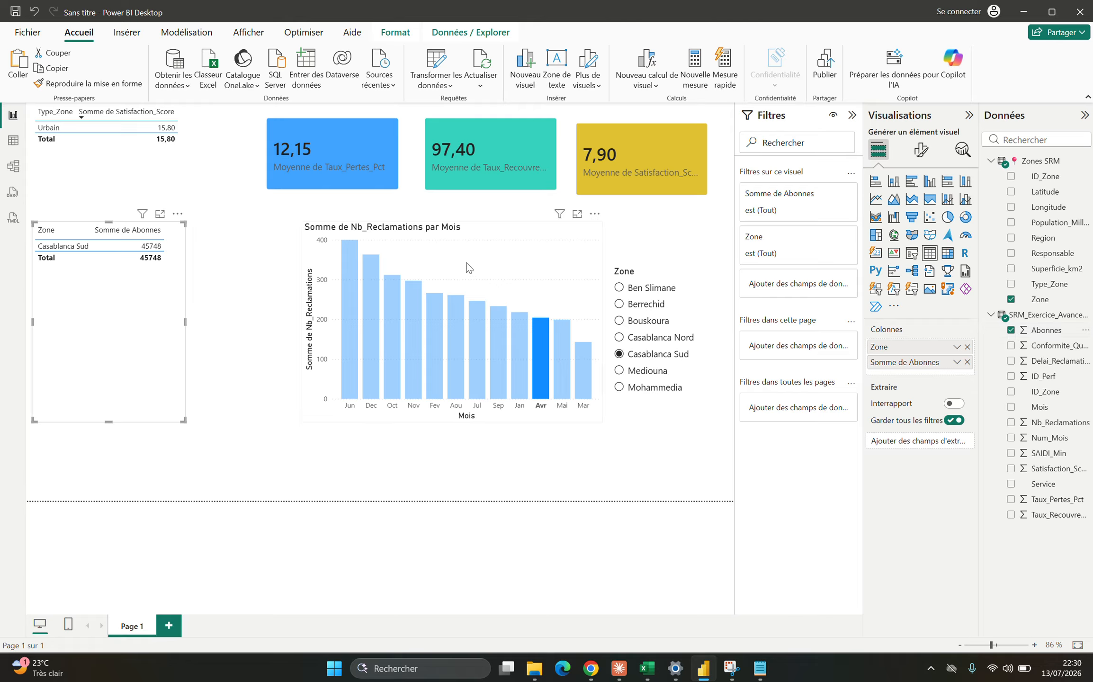
Step: Cross-filter the report by Urbain in the satisfaction table and clear Casablanca Sud in the Zone slicer
left_click(126, 127)
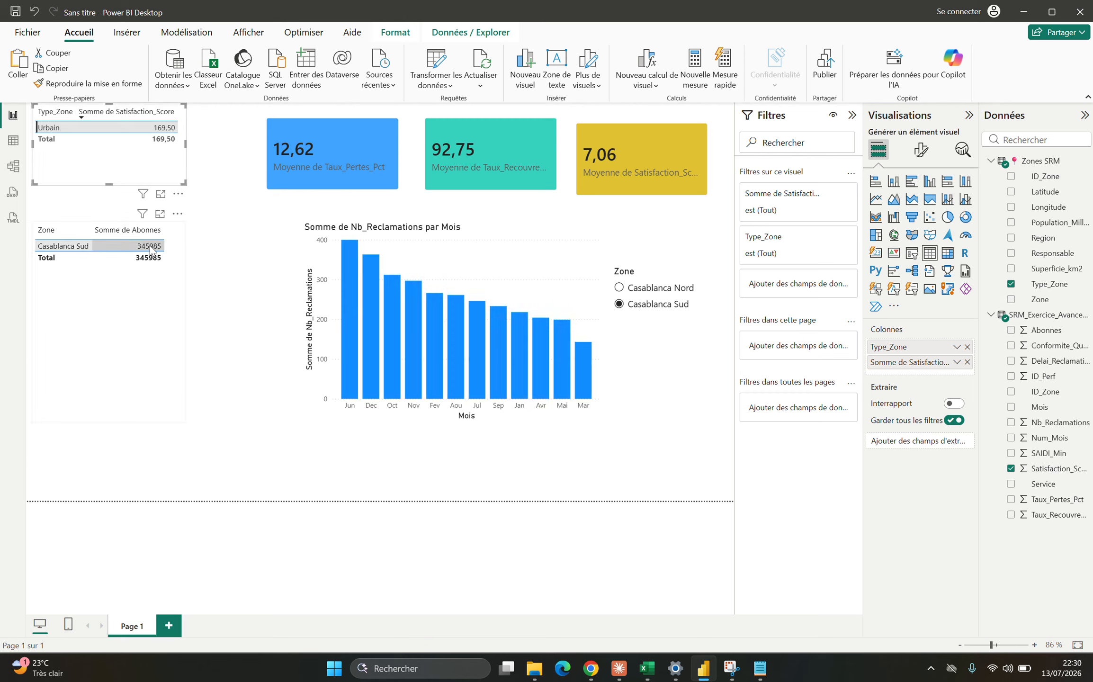
left_click(656, 305)
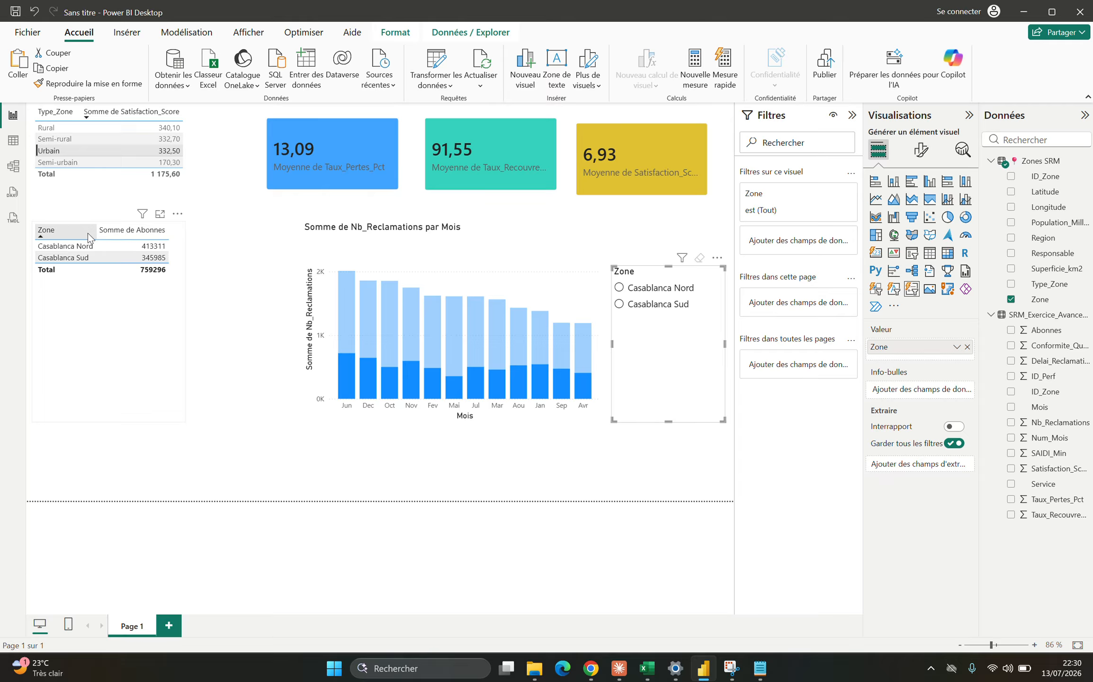
Step: Convert the Zone and Abonnes table to an ArcGIS for Power BI map, accept its terms, widen it and dismiss its notifications
left_click(180, 257)
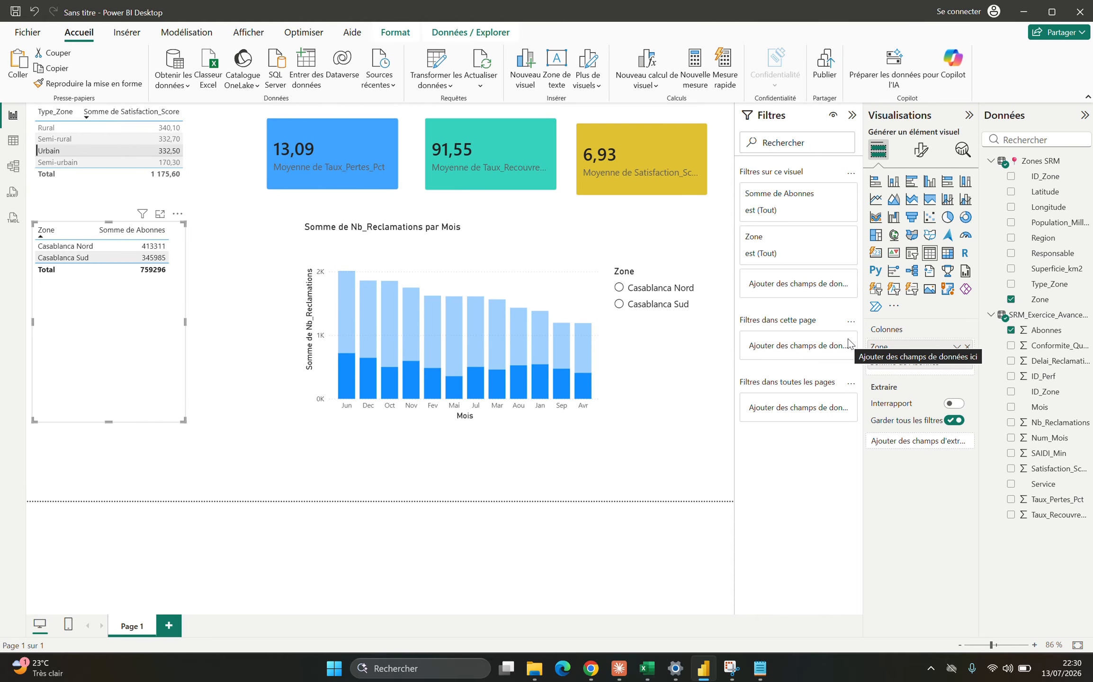
left_click(947, 289)
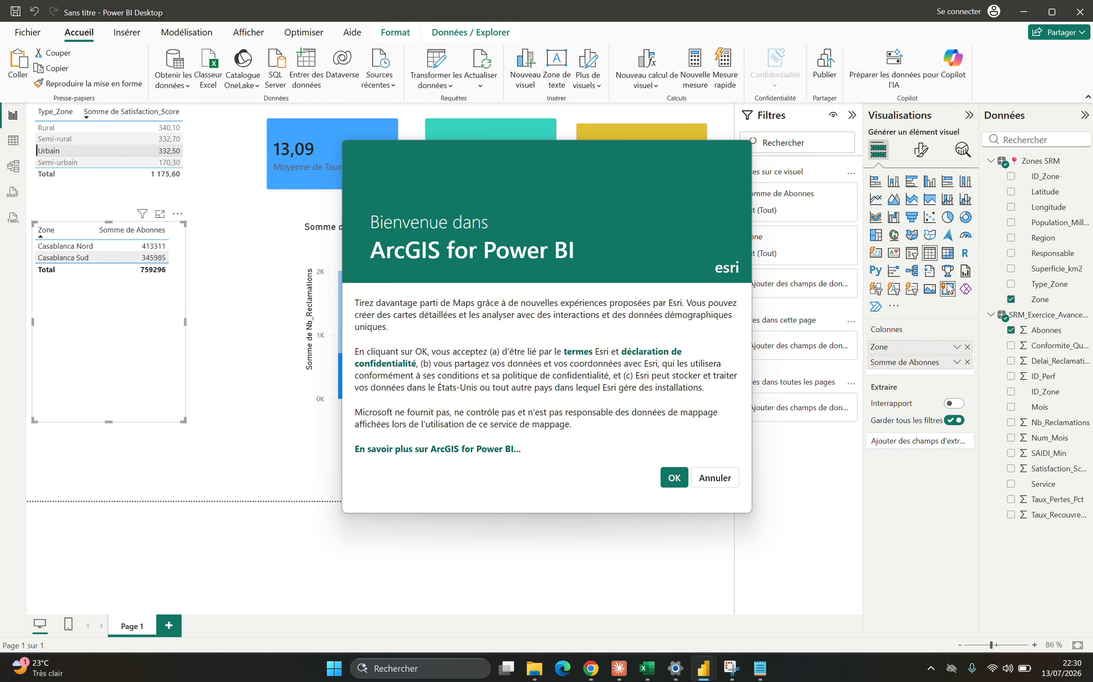
left_click(670, 478)
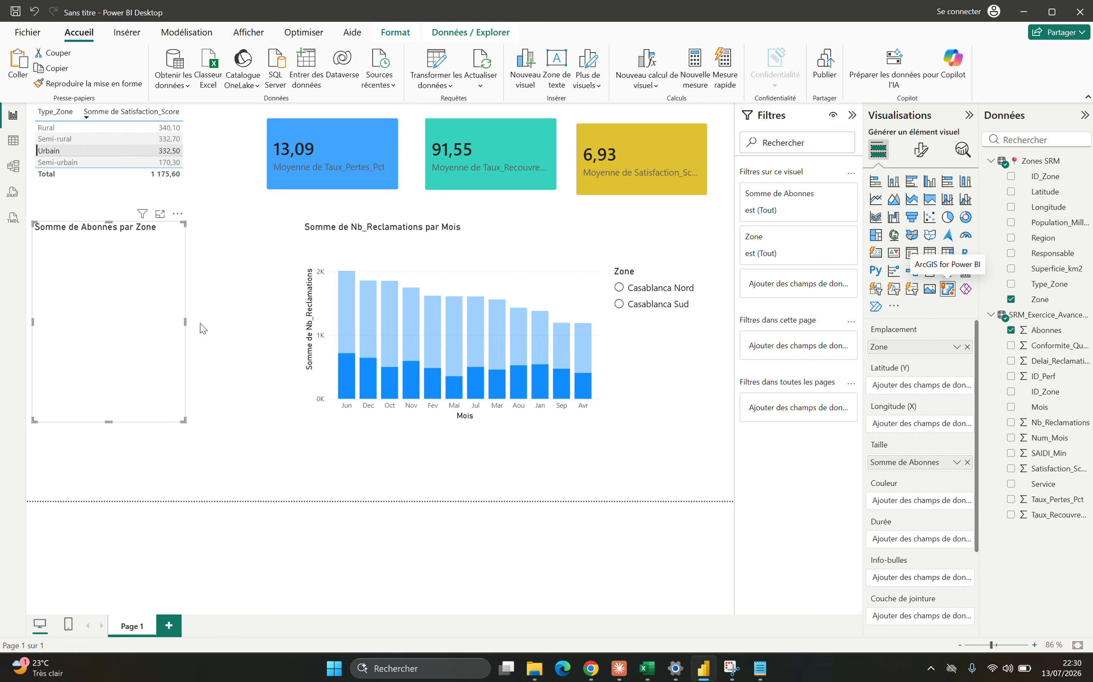
left_click_drag(185, 327, 237, 332)
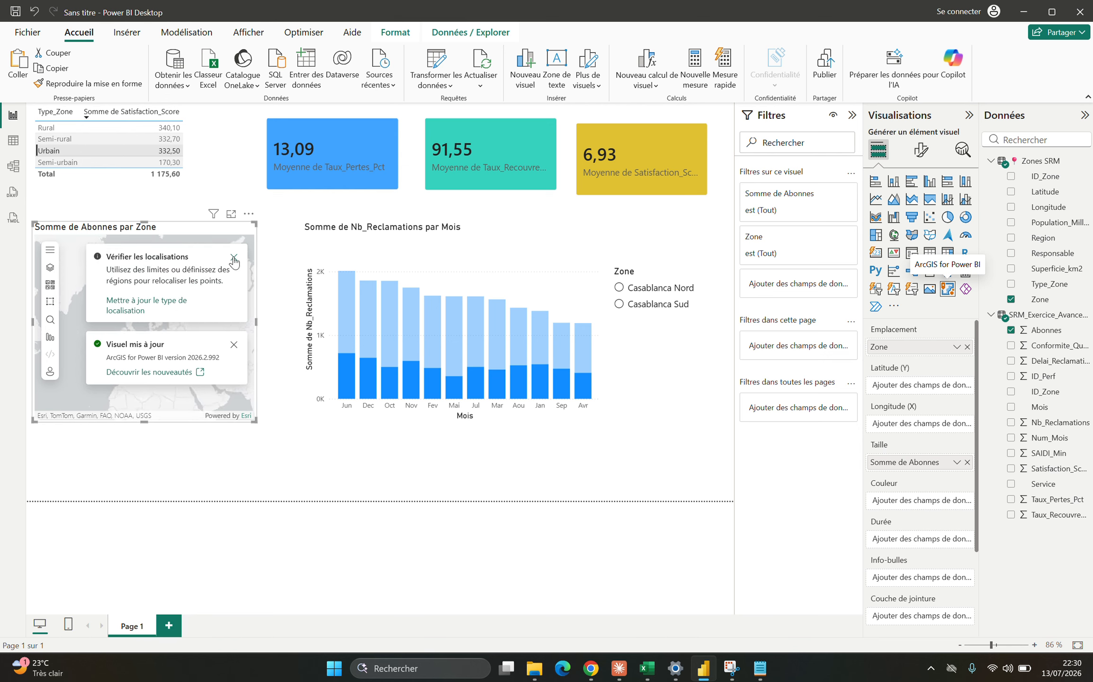
left_click(234, 258)
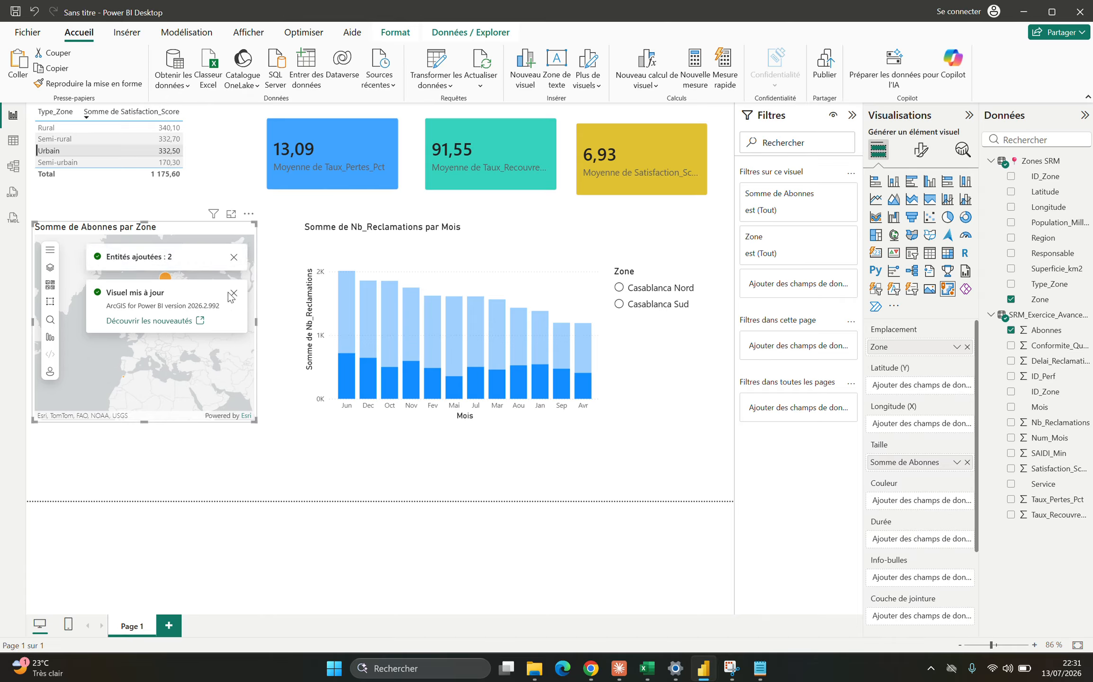
left_click(234, 292)
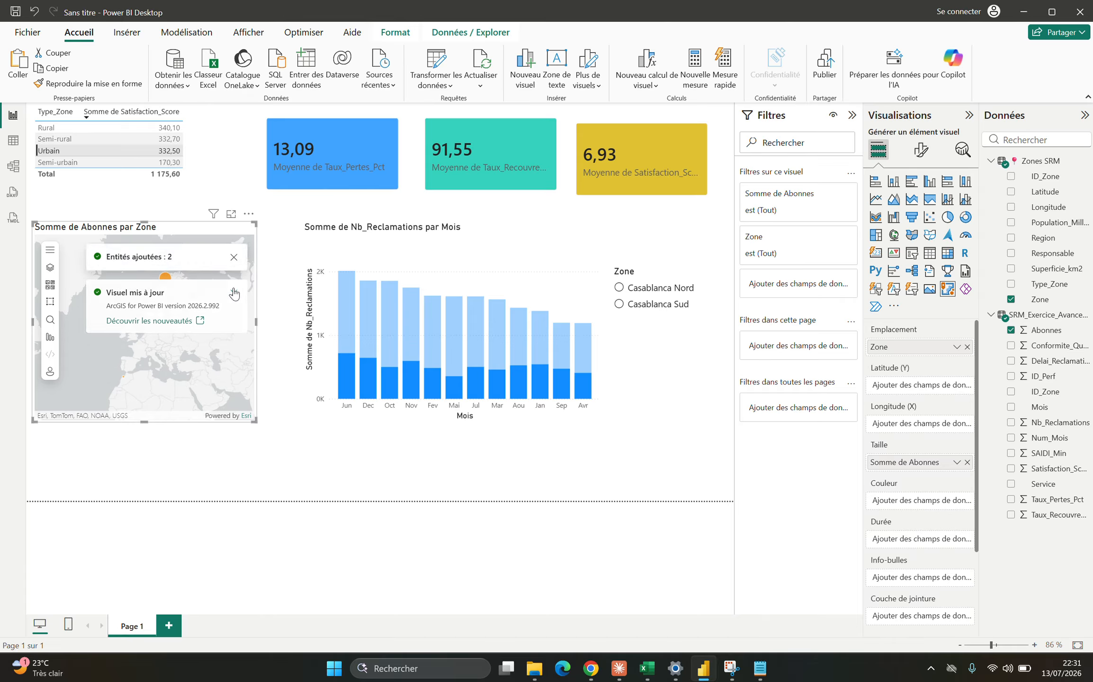
left_click(233, 259)
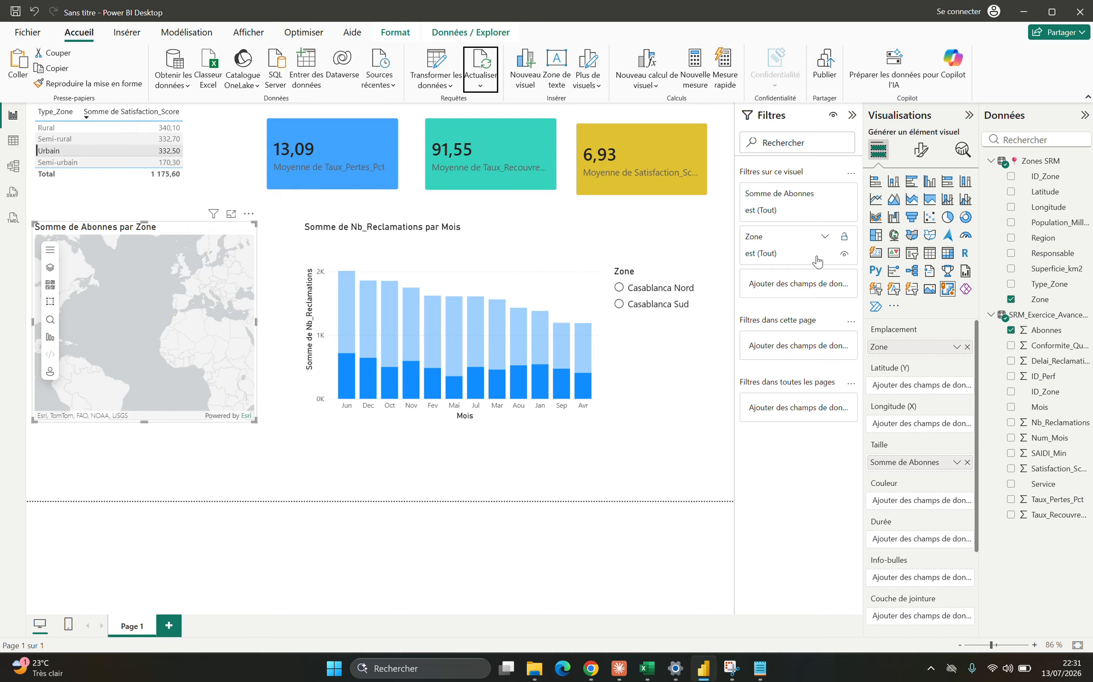
Step: Try the standard map type for the Abonnes by Zone visual, and change it to an image visual
left_click(894, 235)
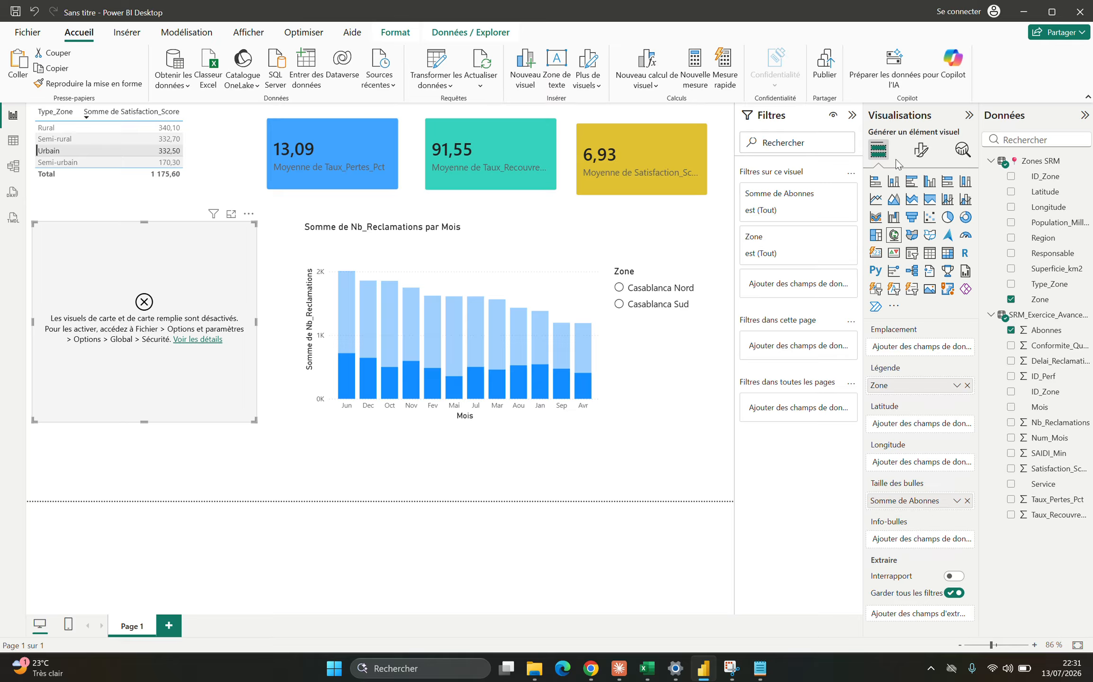
left_click(932, 293)
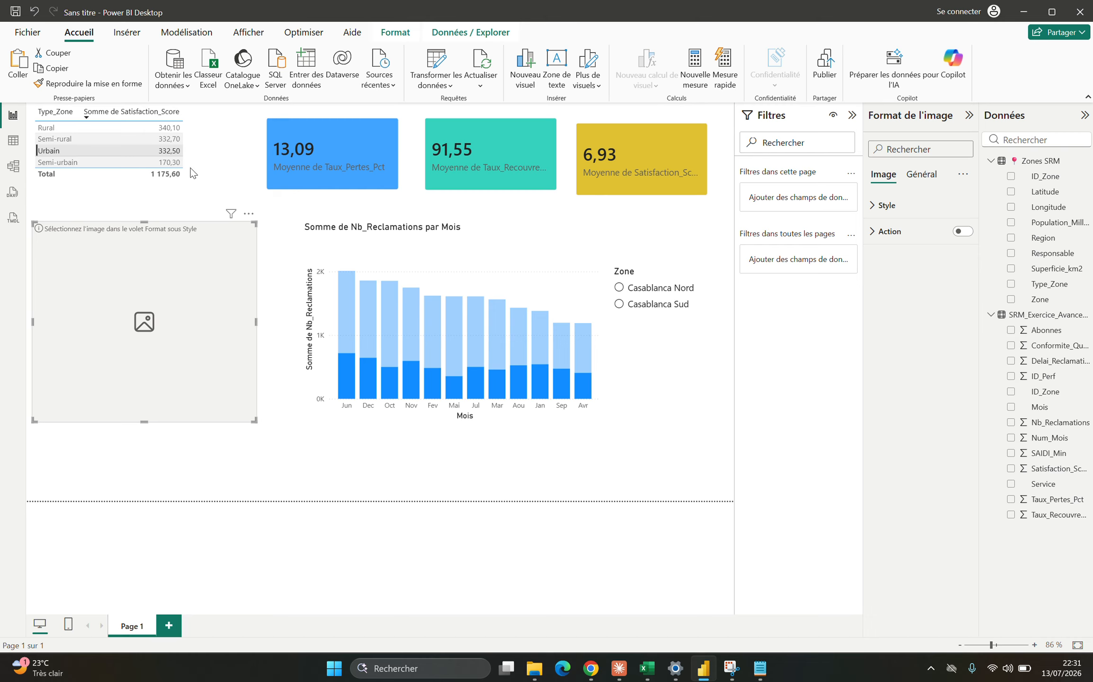
Step: Check cross-filtering with the Mai column and the zones Bouskoura, Casablanca Sud and Mediouna, and select the average satisfaction card
left_click(458, 349)
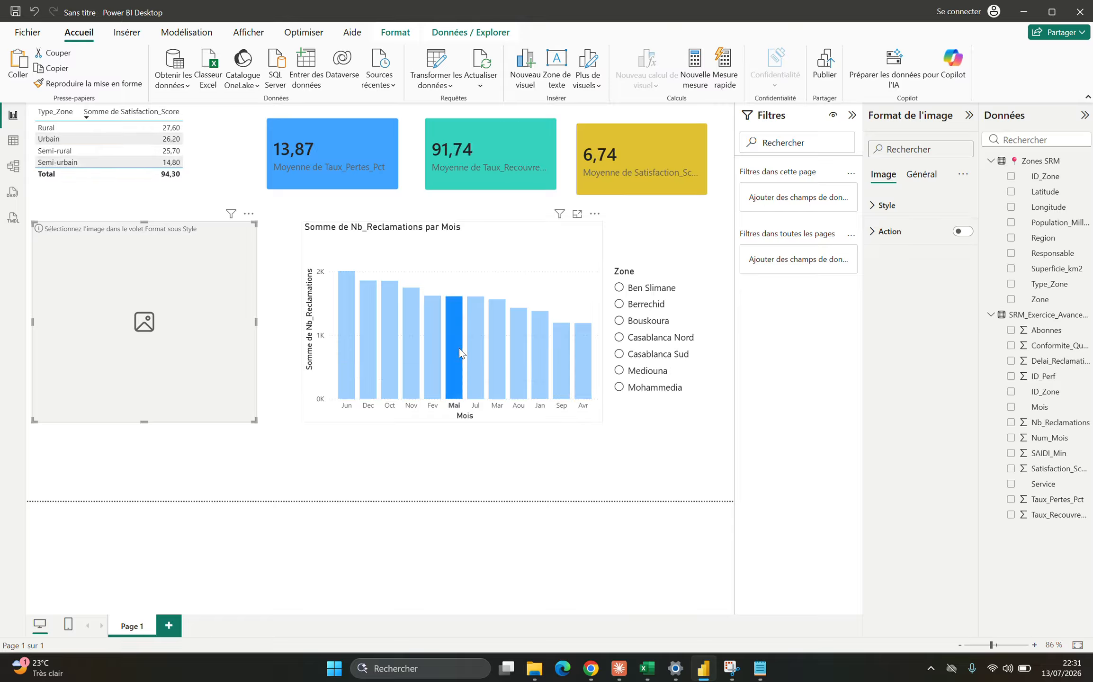
left_click(624, 322)
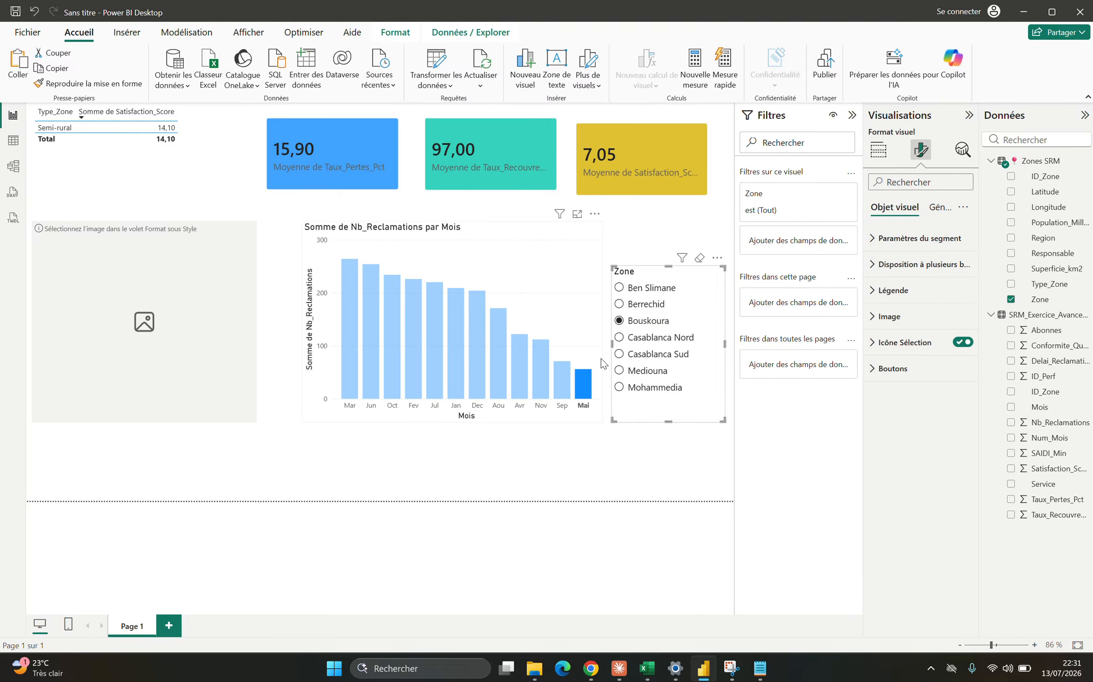
left_click(621, 356)
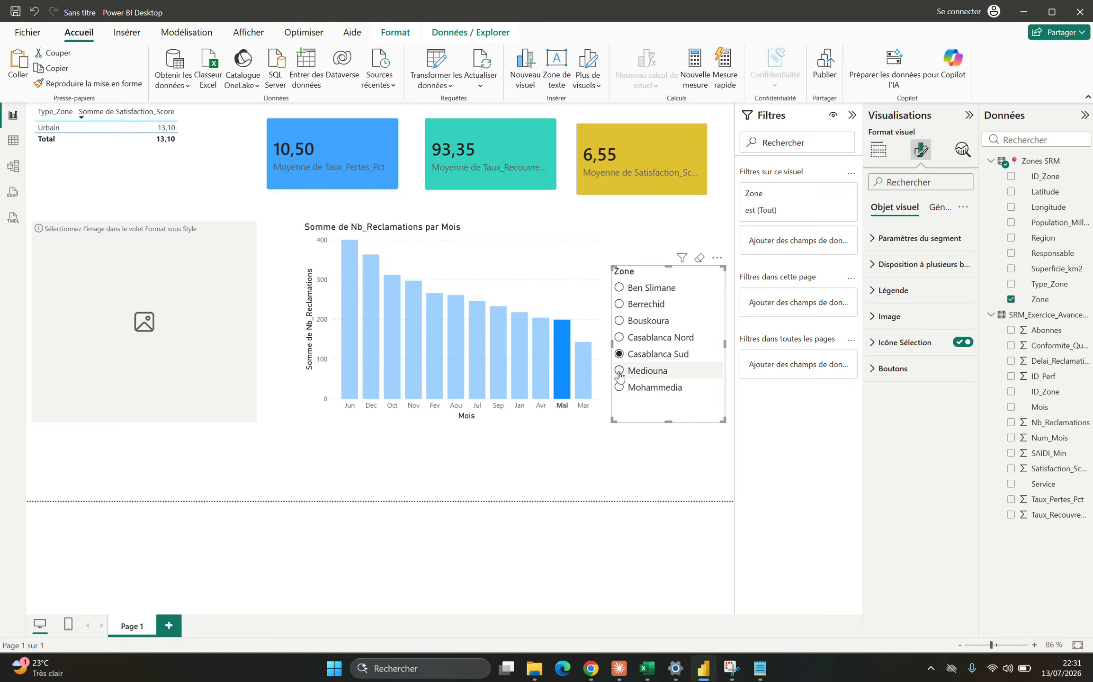
left_click(620, 371)
left_click(617, 189)
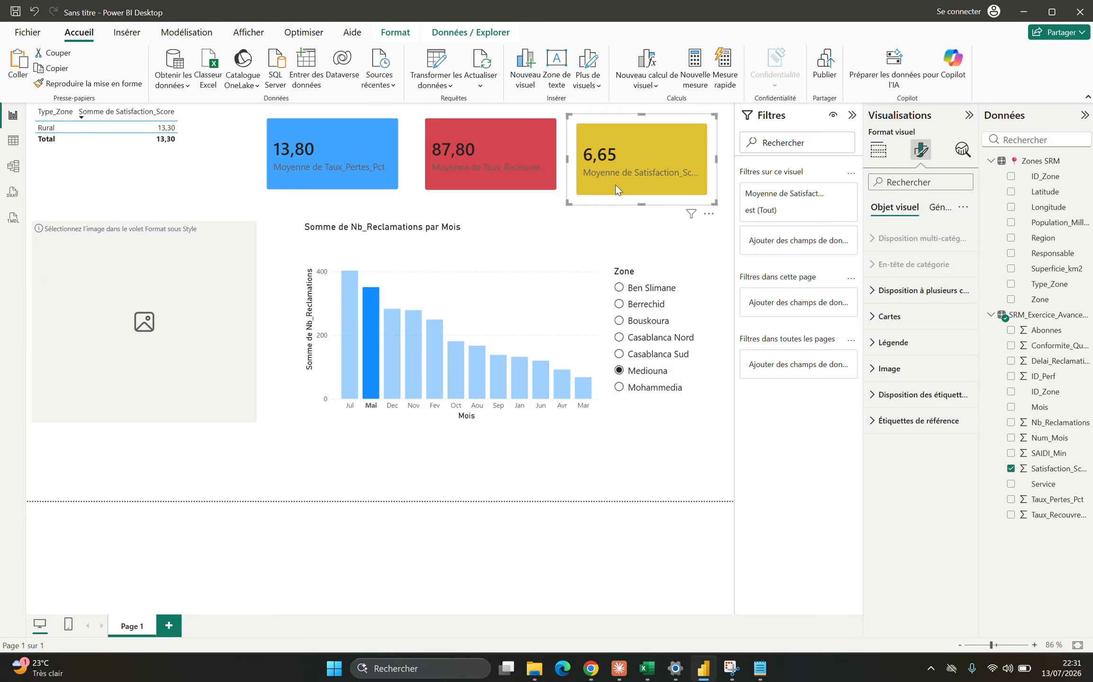